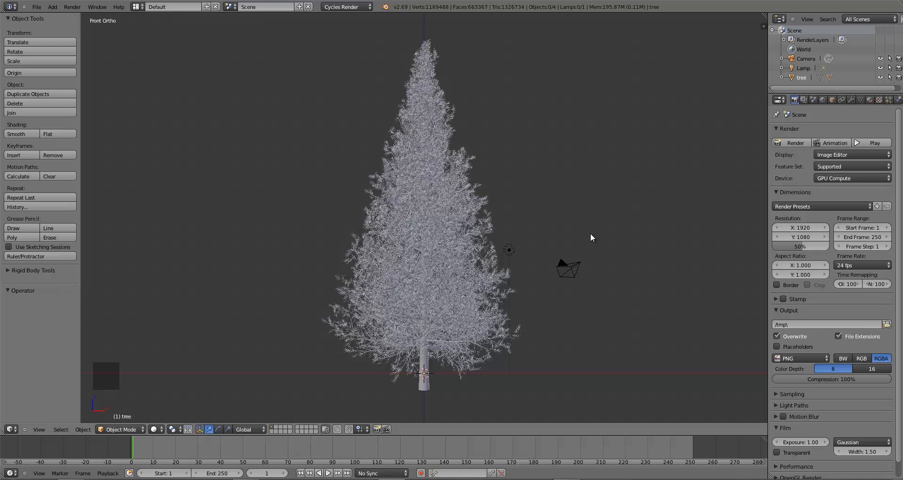
Step: Put the tree mesh into Edit Mode with none of its vertices selected
{"action": "right_click", "coordinate": [429, 379]}
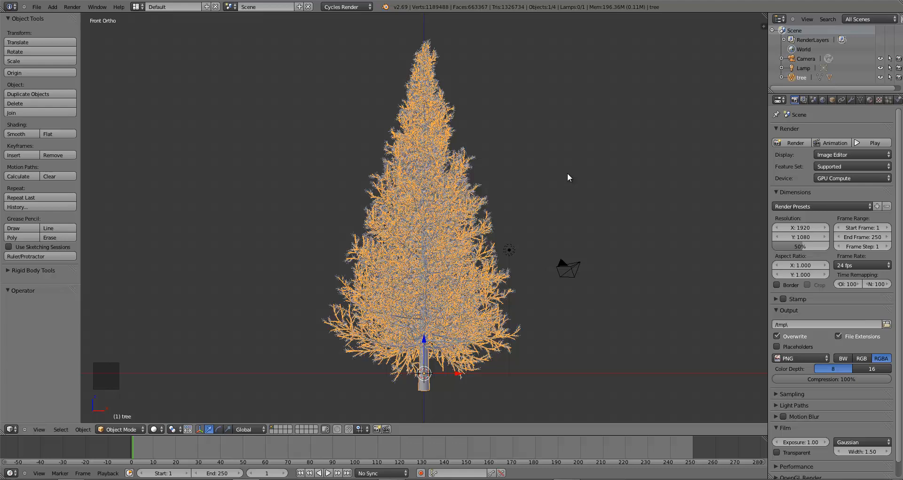
{"action": "key", "text": "Tab"}
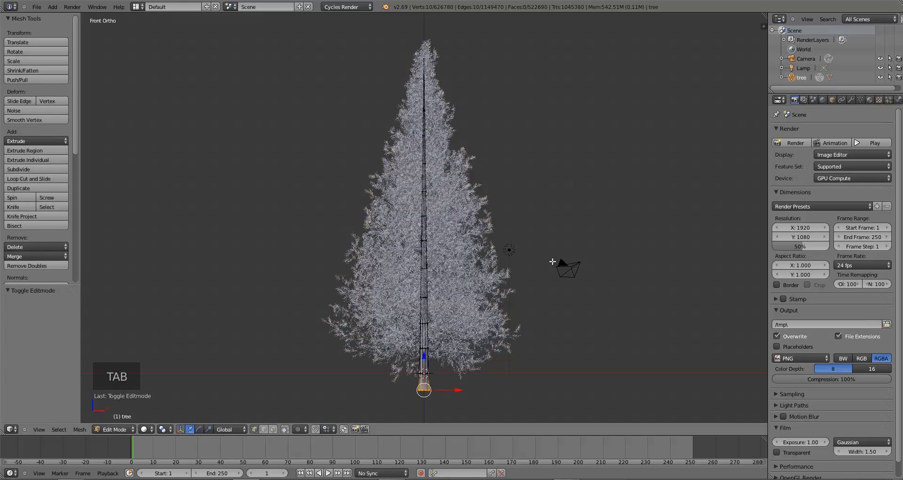
{"action": "key", "text": "a"}
{"action": "key", "text": "a"}
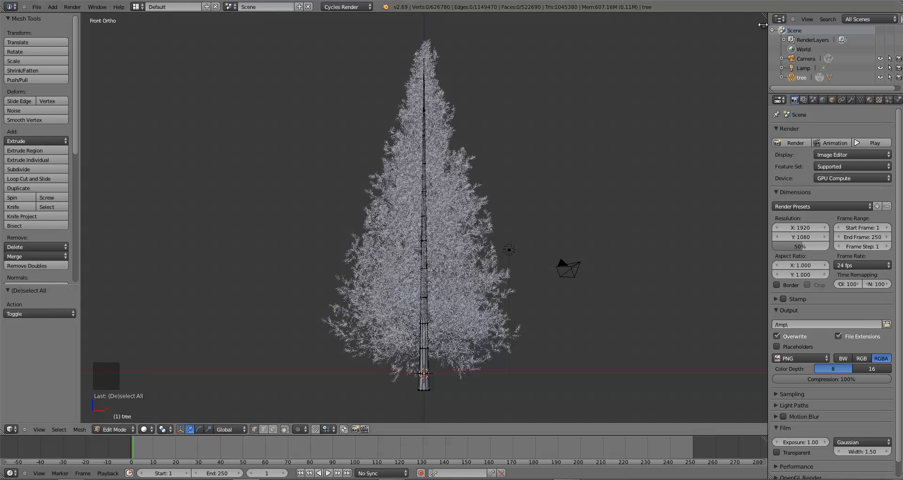
Step: Split the 3D view vertically, make the new area a UV/Image Editor and widen it to about half the workspace
{"action": "left_click_drag", "start_coordinate": [765, 15], "coordinate": [469, 92]}
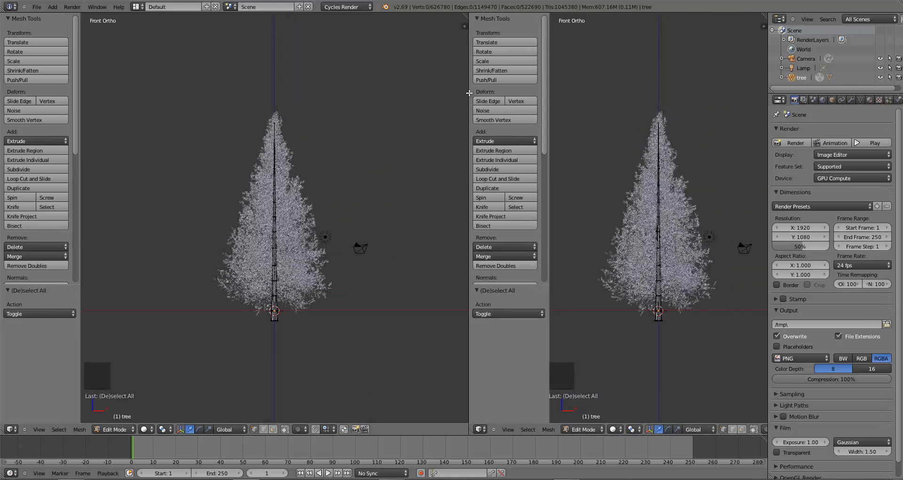
{"action": "left_click", "coordinate": [481, 430]}
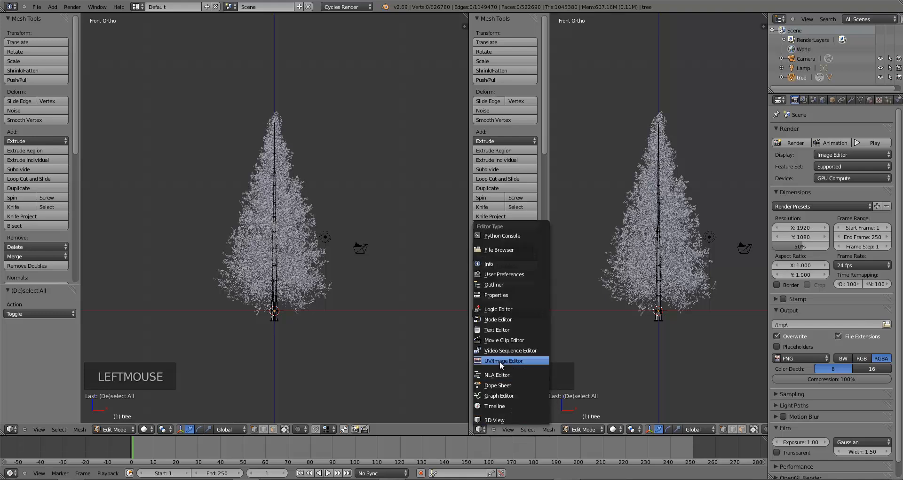
{"action": "left_click", "coordinate": [500, 361]}
{"action": "left_click_drag", "start_coordinate": [468, 294], "coordinate": [425, 296]}
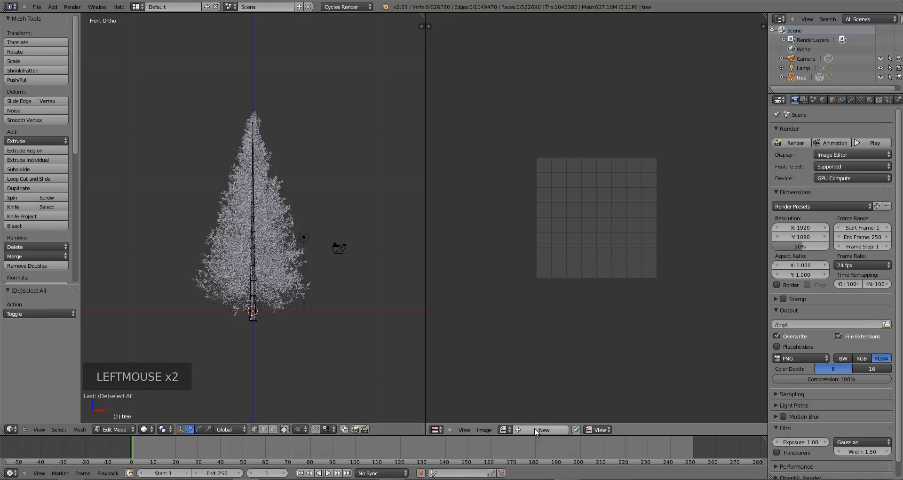
Step: Open the bark image BarkPine0009_11_S.jpg from the Textures folder on the Desktop in the UV/Image Editor
{"action": "left_click", "coordinate": [492, 426]}
{"action": "left_click", "coordinate": [484, 427]}
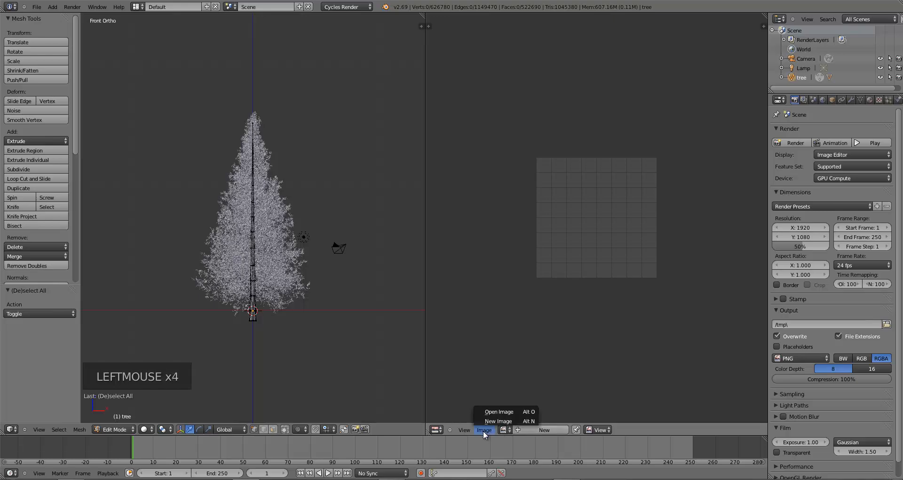
{"action": "left_click", "coordinate": [493, 408]}
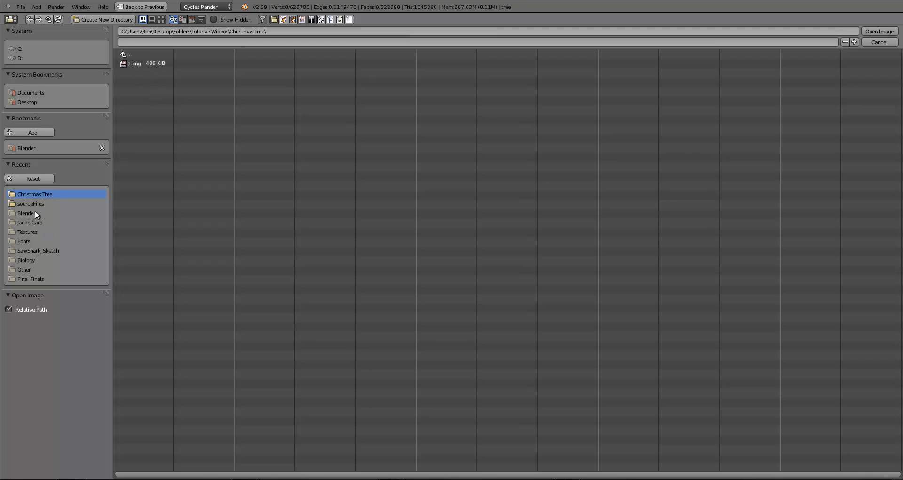
{"action": "left_click", "coordinate": [35, 103]}
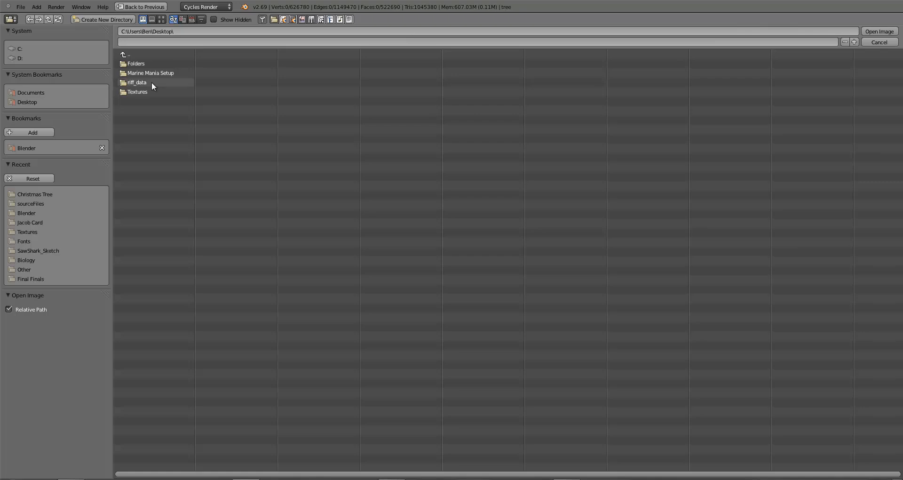
{"action": "left_click", "coordinate": [141, 91]}
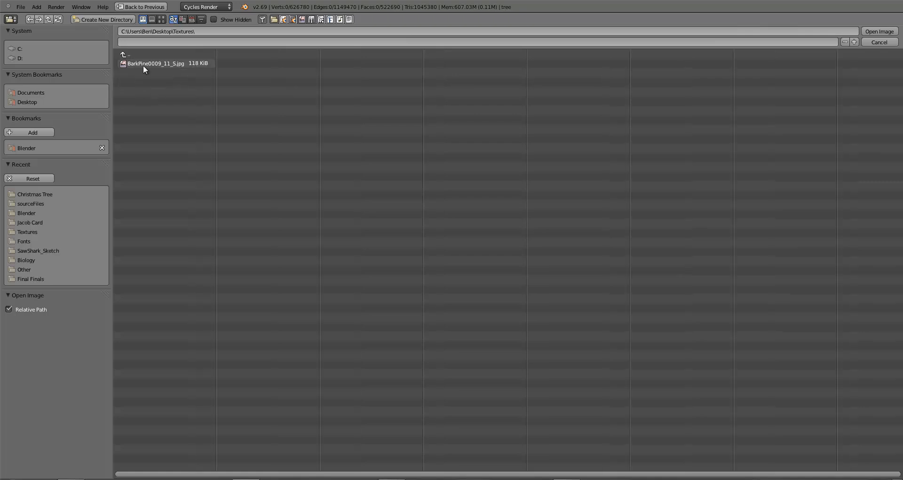
{"action": "left_click", "coordinate": [143, 64]}
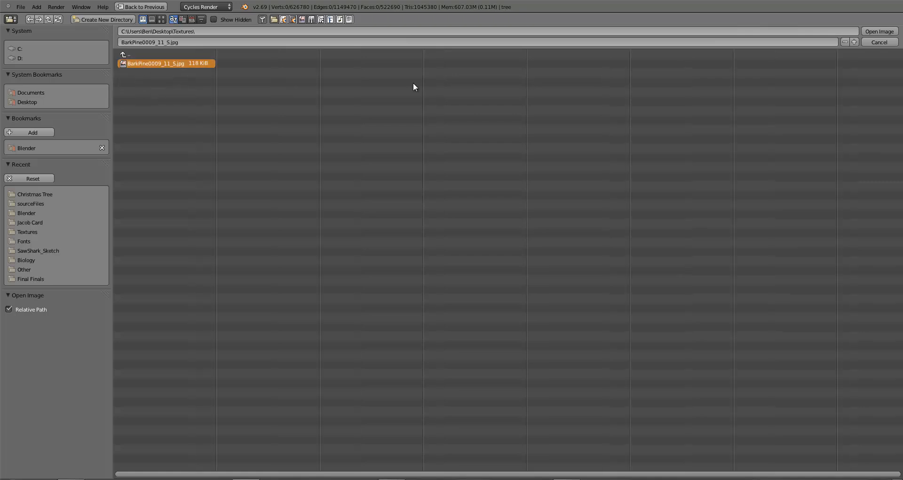
{"action": "left_click", "coordinate": [875, 33]}
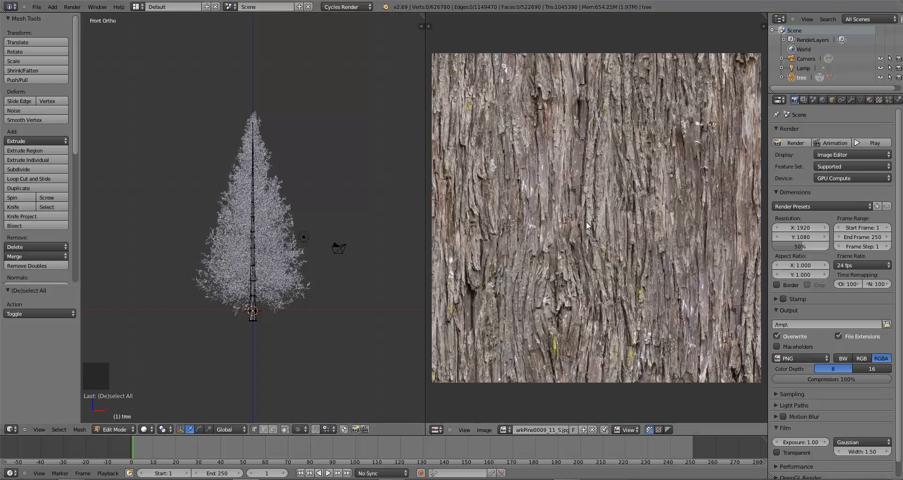
Step: Return to Object Mode, move the tree to the first layer of the second row and display only that layer
{"action": "middle_click_drag", "start_coordinate": [272, 285], "coordinate": [211, 271]}
{"action": "scroll", "coordinate": [286, 305], "scroll_direction": "up", "scroll_amount": 2}
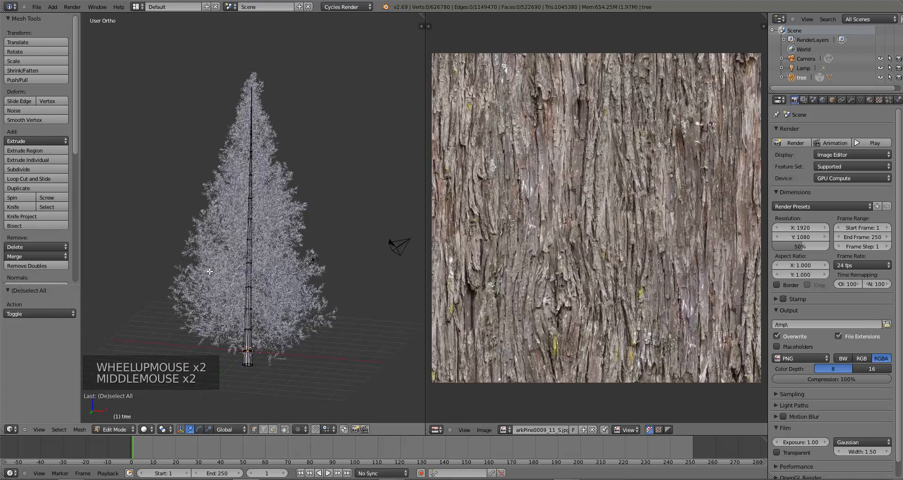
{"action": "mouse_move", "coordinate": [241, 294]}
{"action": "middle_mouse_down"}
{"action": "mouse_move", "coordinate": [247, 286]}
{"action": "mouse_move", "coordinate": [256, 299]}
{"action": "middle_mouse_up"}
{"action": "scroll", "coordinate": [247, 286], "scroll_direction": "up", "scroll_amount": 2}
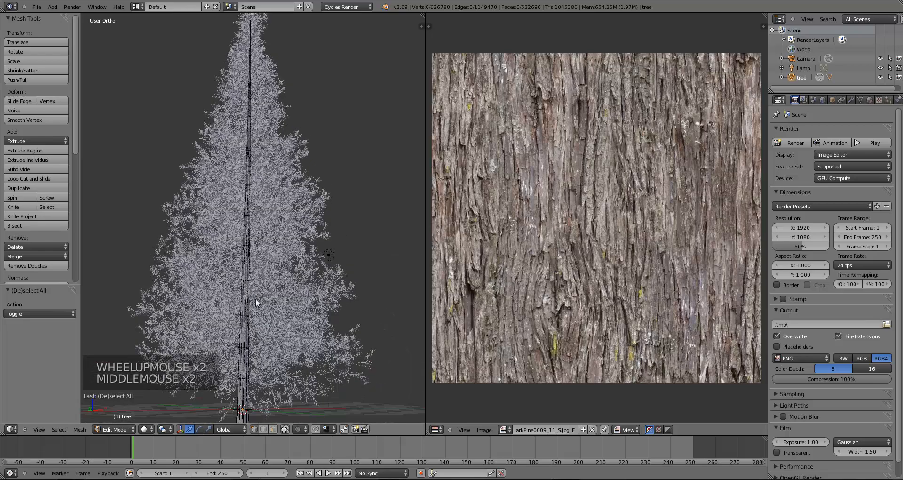
{"action": "key", "text": "Tab"}
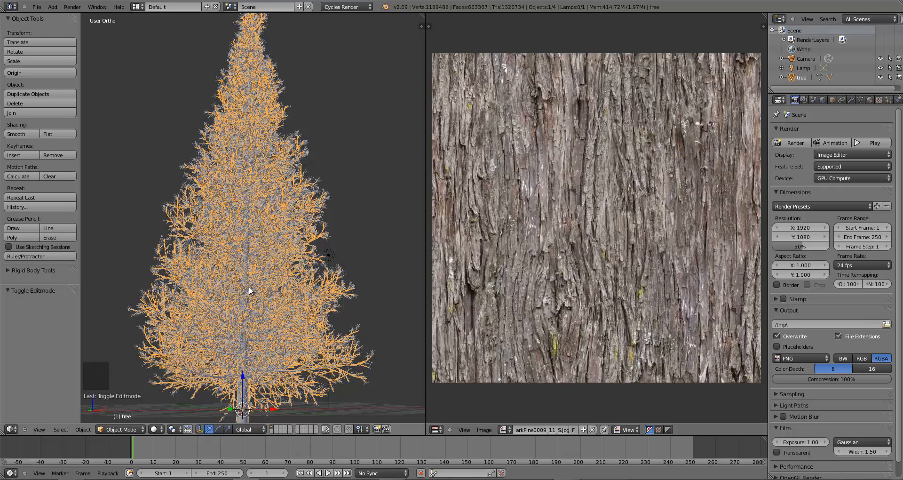
{"action": "key", "text": "m"}
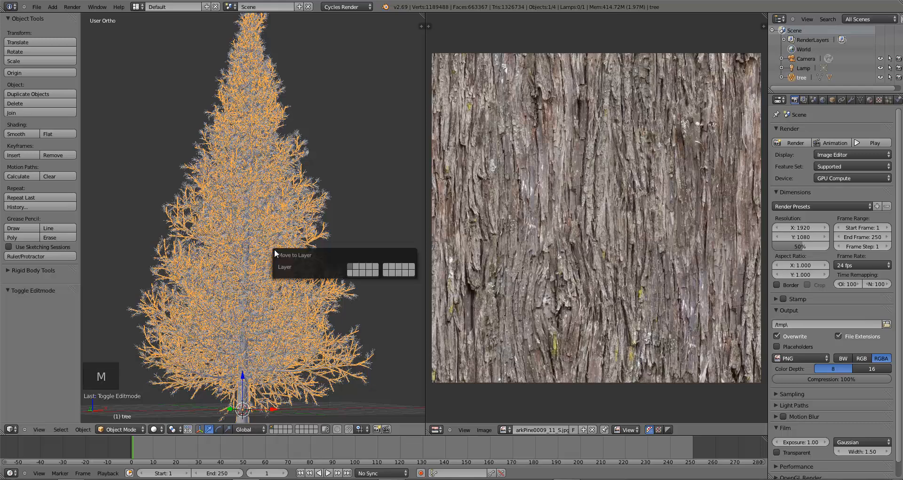
{"action": "left_click", "coordinate": [351, 272]}
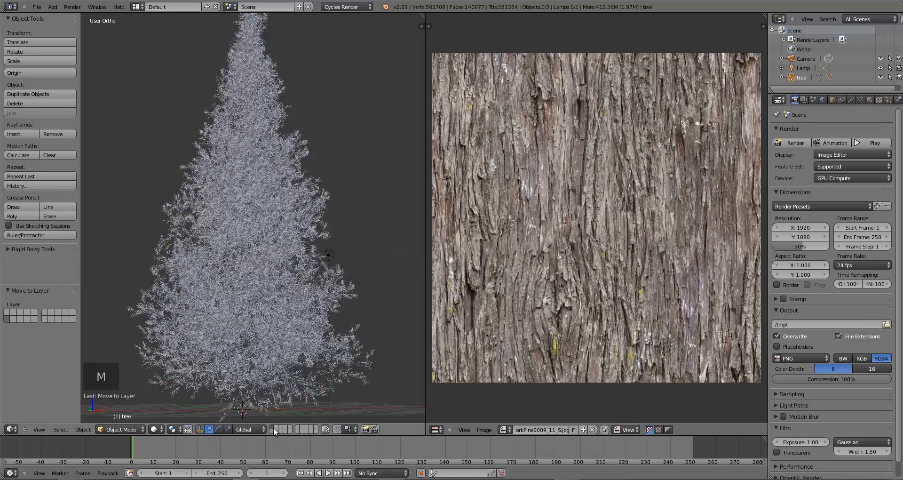
{"action": "middle_click_drag", "start_coordinate": [241, 312], "coordinate": [269, 318]}
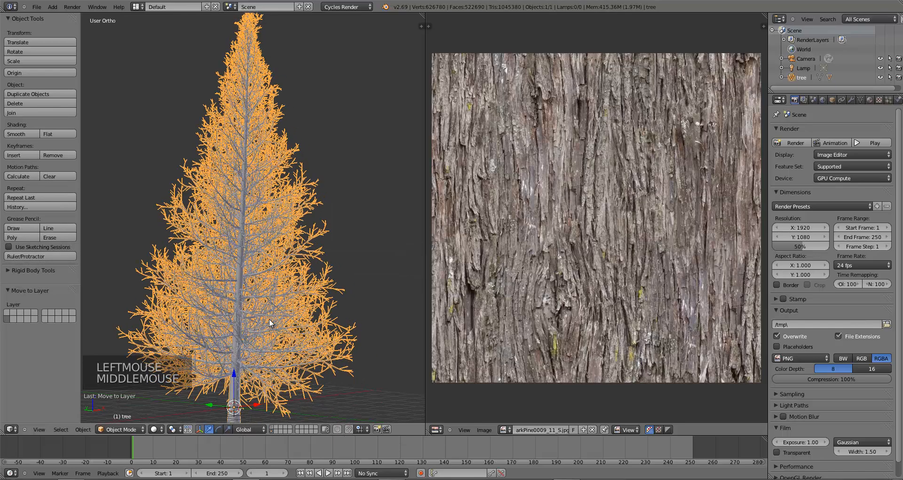
Step: Mark a lengthwise edge loop running along the trunk as a UV seam
{"action": "middle_click_drag", "start_coordinate": [234, 278], "coordinate": [213, 265]}
{"action": "scroll", "coordinate": [212, 265], "scroll_direction": "up", "scroll_amount": 1}
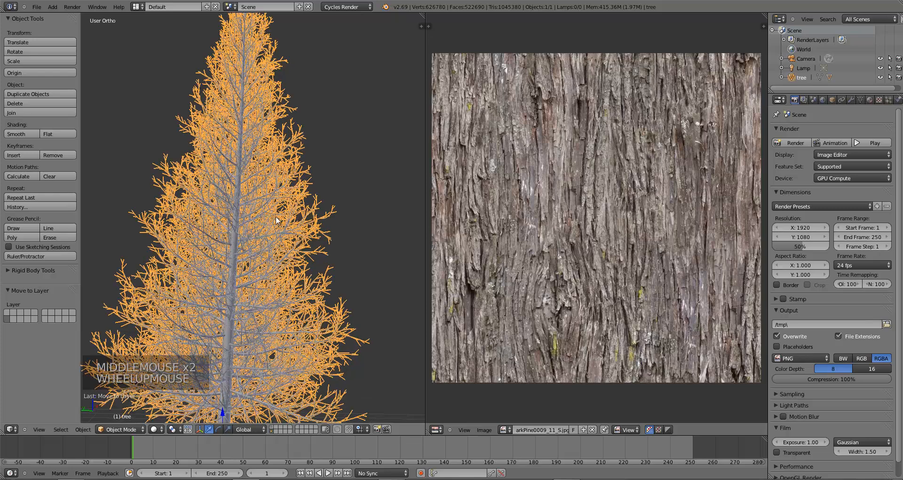
{"action": "scroll", "coordinate": [212, 264], "scroll_direction": "down", "scroll_amount": 1}
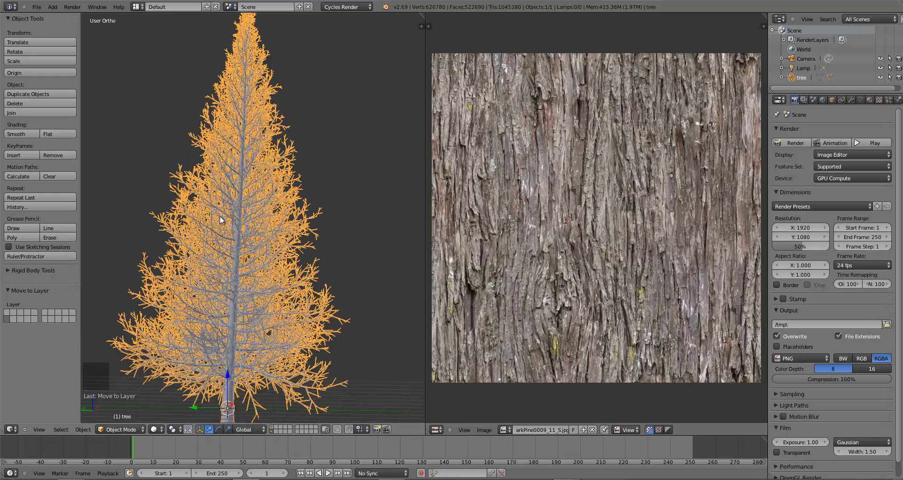
{"action": "middle_click_drag", "start_coordinate": [237, 242], "coordinate": [195, 255]}
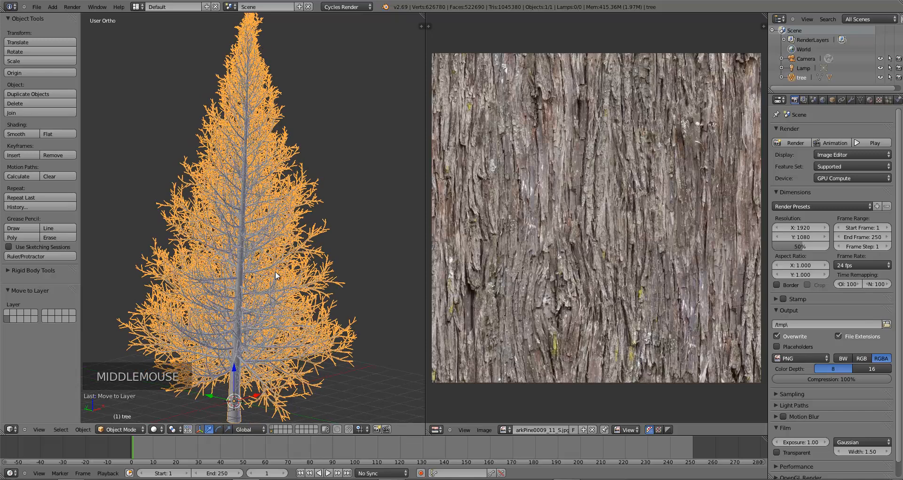
{"action": "key", "text": "Tab"}
{"action": "middle_click_drag", "start_coordinate": [268, 270], "coordinate": [253, 306]}
{"action": "scroll", "coordinate": [262, 280], "scroll_direction": "up", "scroll_amount": 2}
{"action": "scroll", "coordinate": [253, 307], "scroll_direction": "up", "scroll_amount": 4}
{"action": "scroll", "coordinate": [253, 307], "scroll_direction": "up", "scroll_amount": 3}
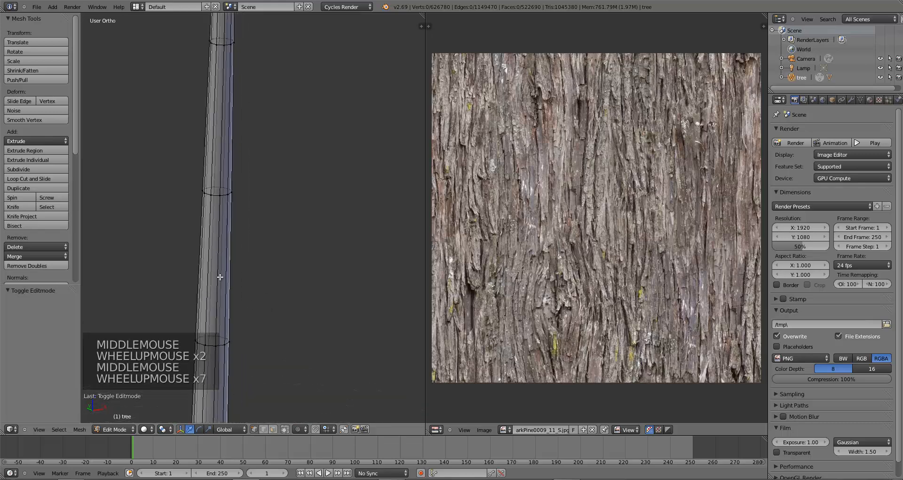
{"action": "right_click", "coordinate": [210, 205], "text": "alt"}
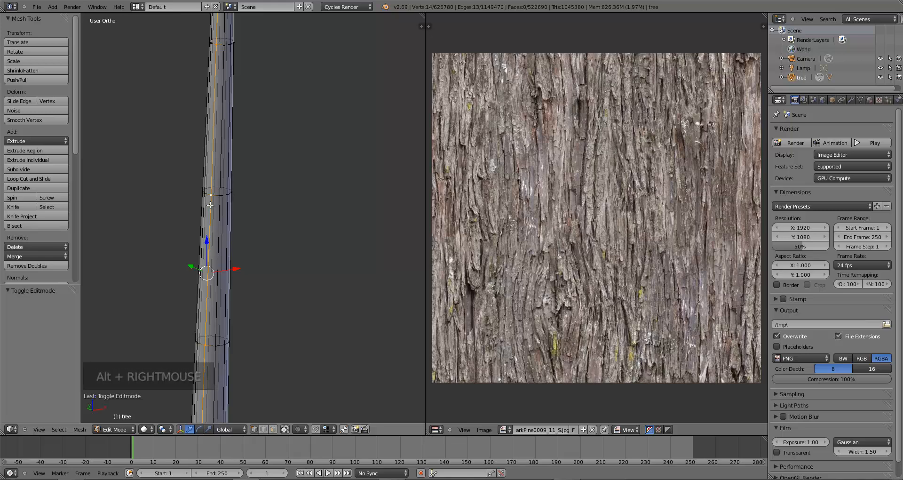
{"action": "key", "text": "ctrl+e"}
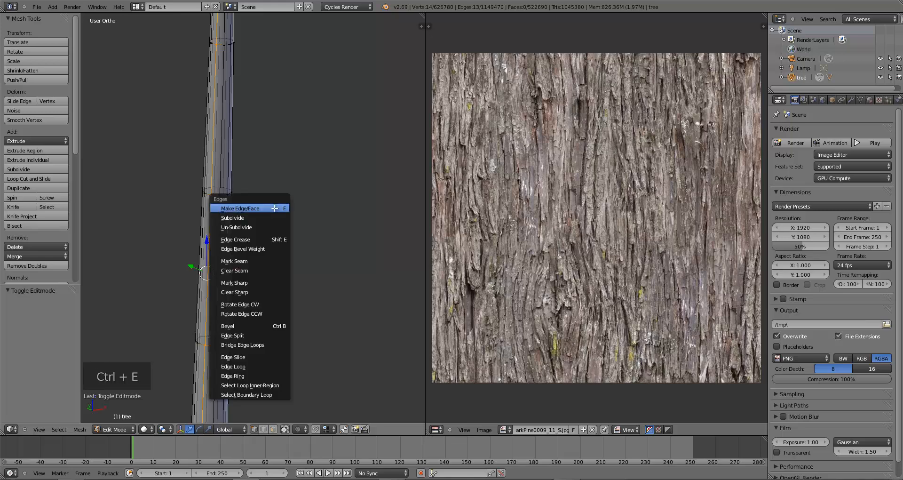
{"action": "left_click", "coordinate": [261, 260]}
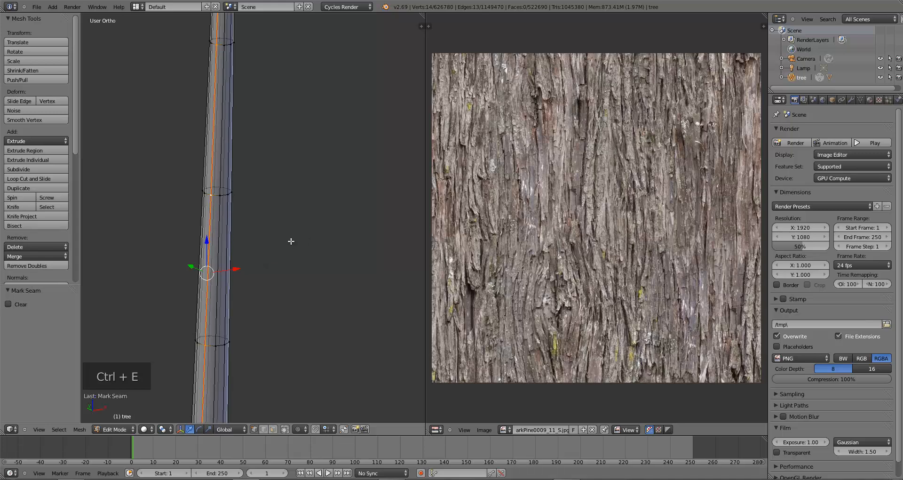
Step: Select the entire visible trunk mesh and unwrap it over the bark image
{"action": "key", "text": "a"}
{"action": "scroll", "coordinate": [292, 254], "scroll_direction": "down", "scroll_amount": 6}
{"action": "scroll", "coordinate": [296, 256], "scroll_direction": "down", "scroll_amount": 4}
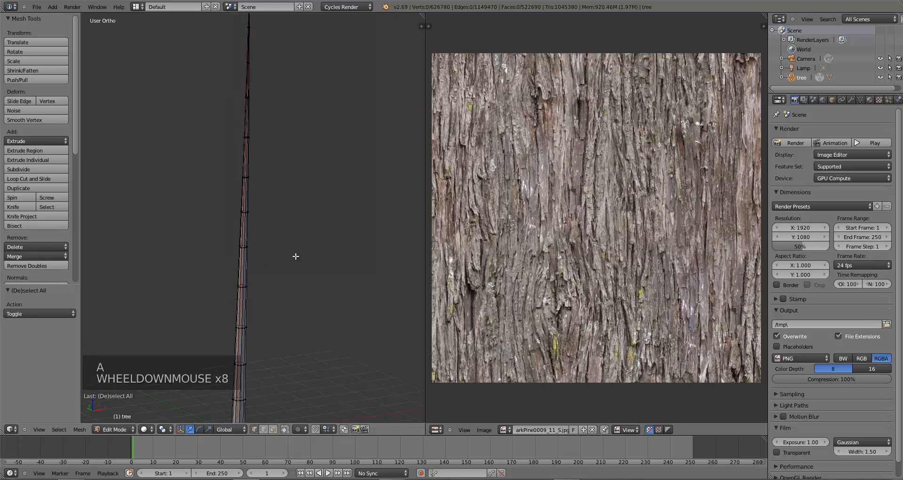
{"action": "key", "text": "a"}
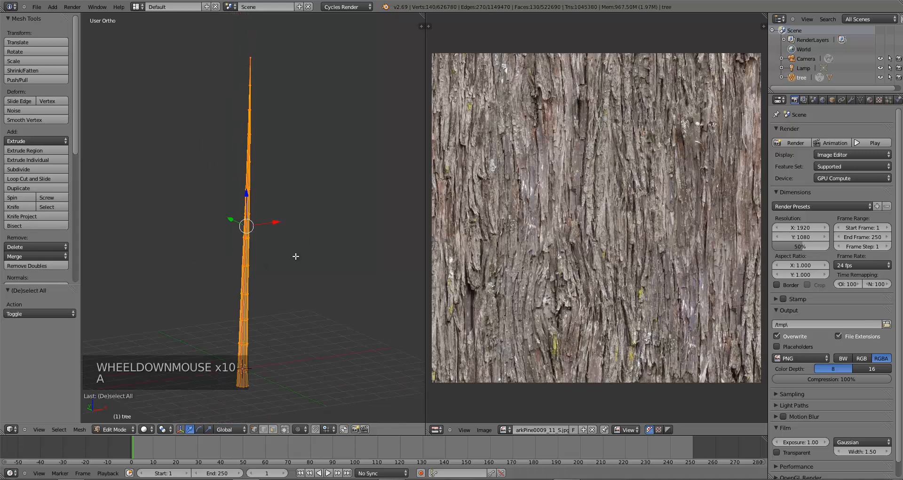
{"action": "key", "text": "u"}
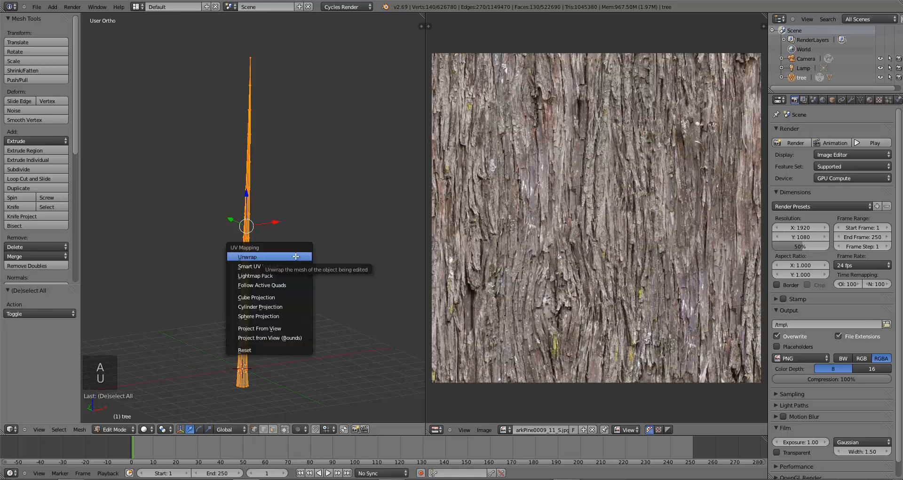
{"action": "left_click", "coordinate": [295, 256]}
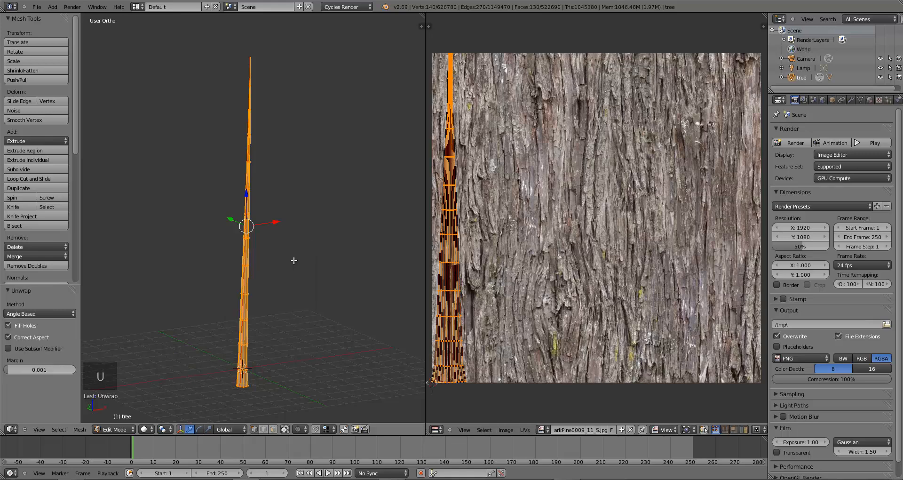
Step: Split the 3D view horizontally and turn the new upper area into a Node Editor
{"action": "scroll", "coordinate": [287, 264], "scroll_direction": "up", "scroll_amount": 3}
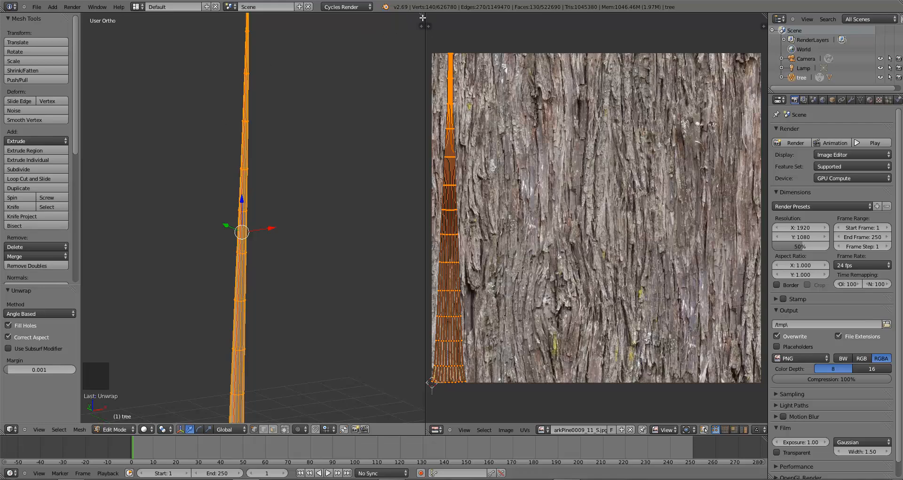
{"action": "left_click_drag", "start_coordinate": [422, 26], "coordinate": [409, 135]}
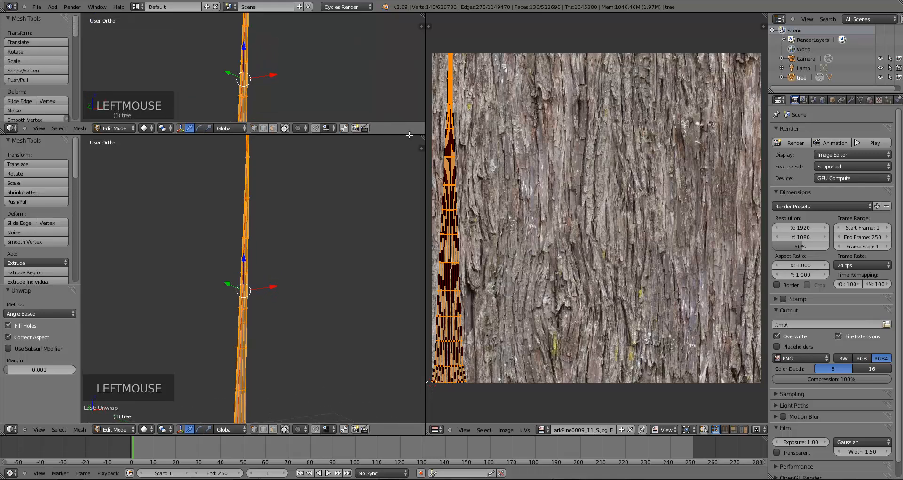
{"action": "left_click", "coordinate": [10, 128]}
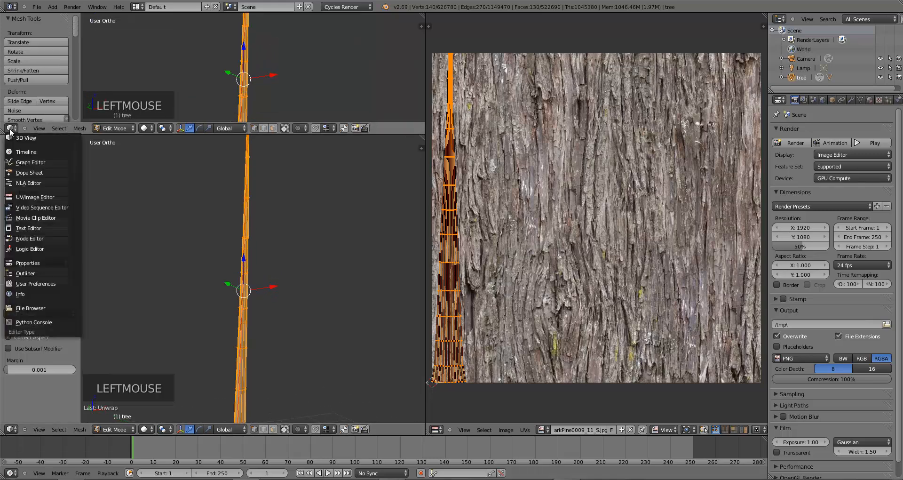
{"action": "left_click", "coordinate": [29, 238]}
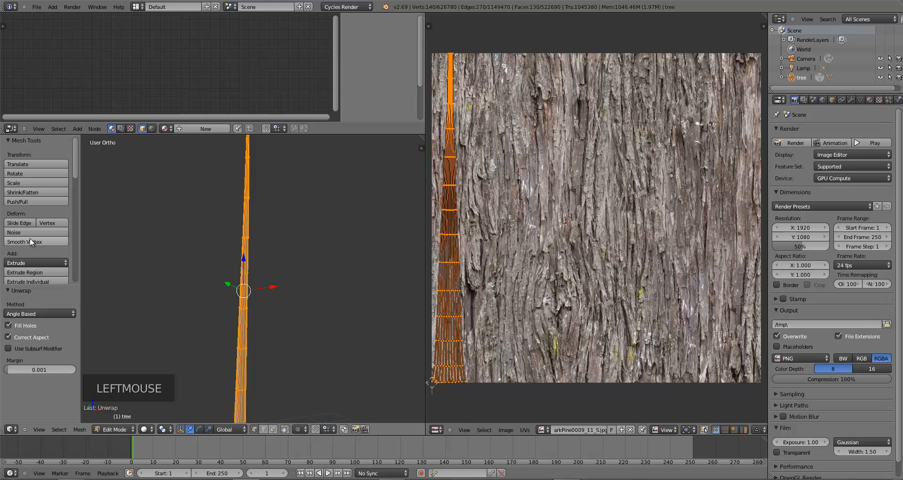
Step: Create a new node-based material for the tree and bring its nodes into close view
{"action": "left_click", "coordinate": [191, 128]}
{"action": "scroll", "coordinate": [205, 77], "scroll_direction": "up", "scroll_amount": 6}
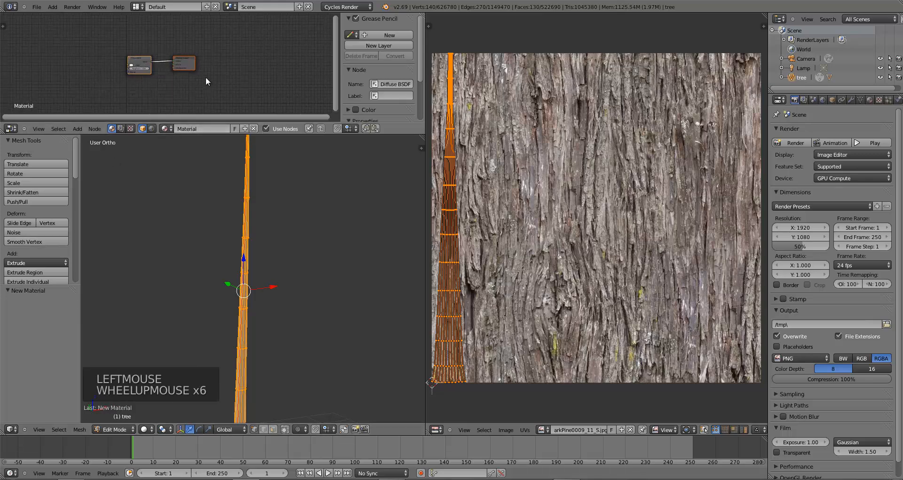
{"action": "scroll", "coordinate": [206, 78], "scroll_direction": "up", "scroll_amount": 12}
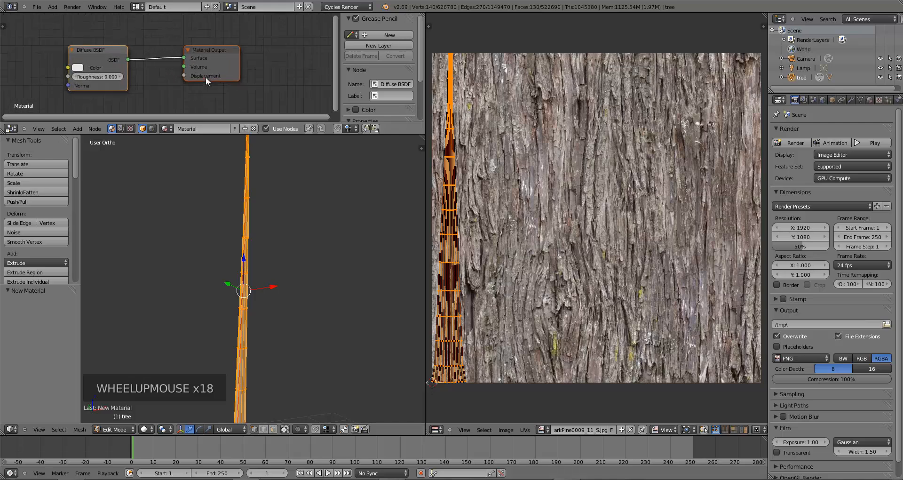
Step: Move the Material Output and Diffuse BSDF nodes further over to free space ahead of the Diffuse BSDF node
{"action": "scroll", "coordinate": [205, 78], "scroll_direction": "up", "scroll_amount": 1}
{"action": "left_click_drag", "start_coordinate": [213, 61], "coordinate": [126, 72]}
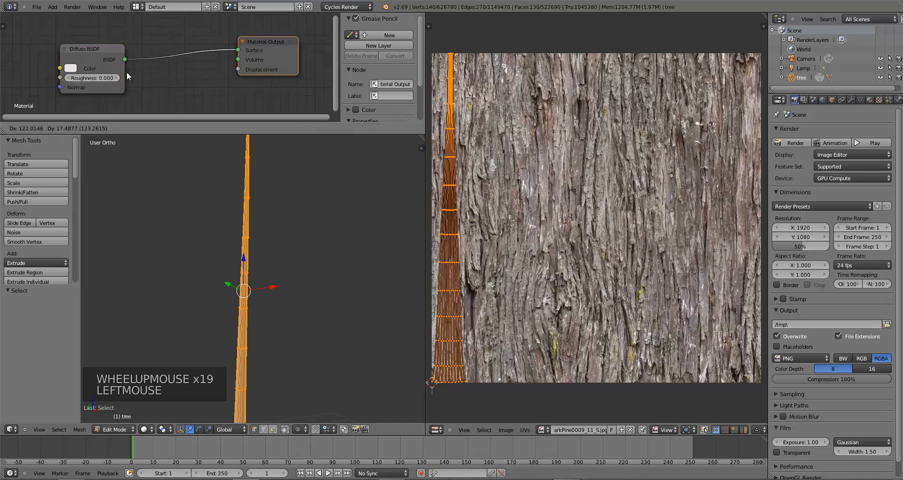
{"action": "left_click", "coordinate": [111, 59]}
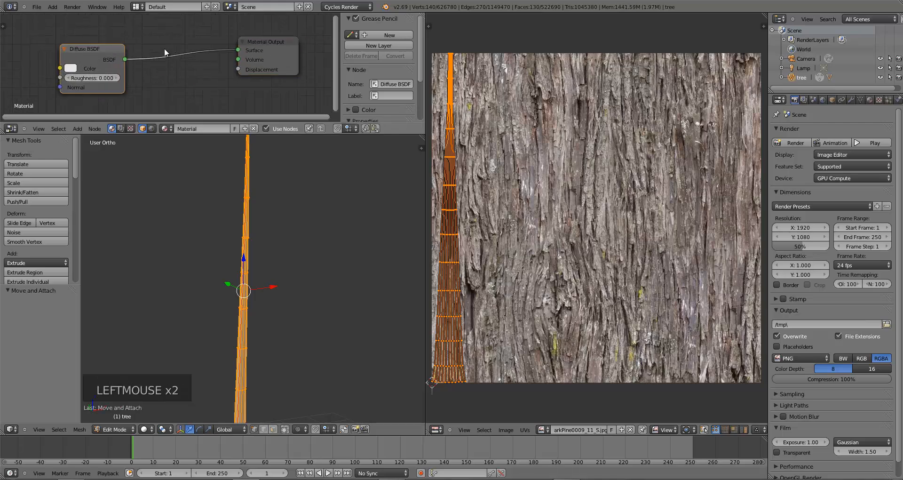
{"action": "left_click_drag", "start_coordinate": [103, 52], "coordinate": [189, 39]}
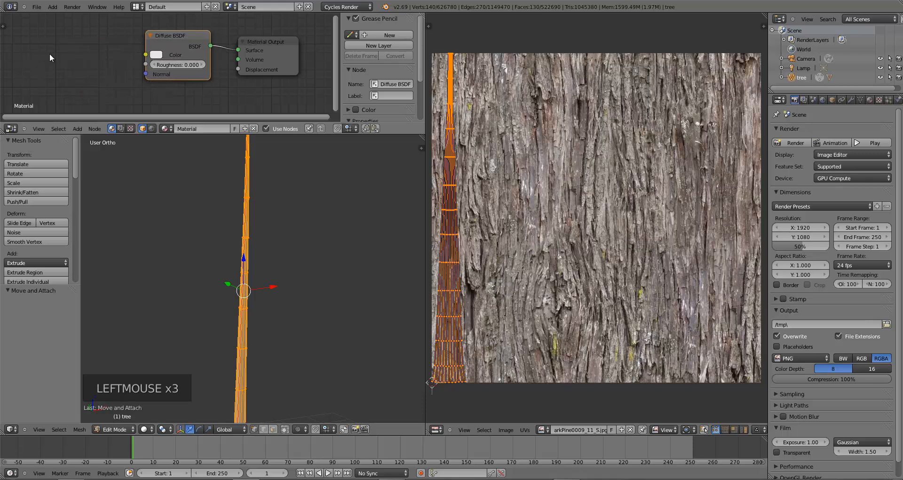
Step: Add an Image Texture node and connect its Color output to the Diffuse BSDF's Color input
{"action": "key", "text": "a"}
{"action": "key", "text": "shift+a"}
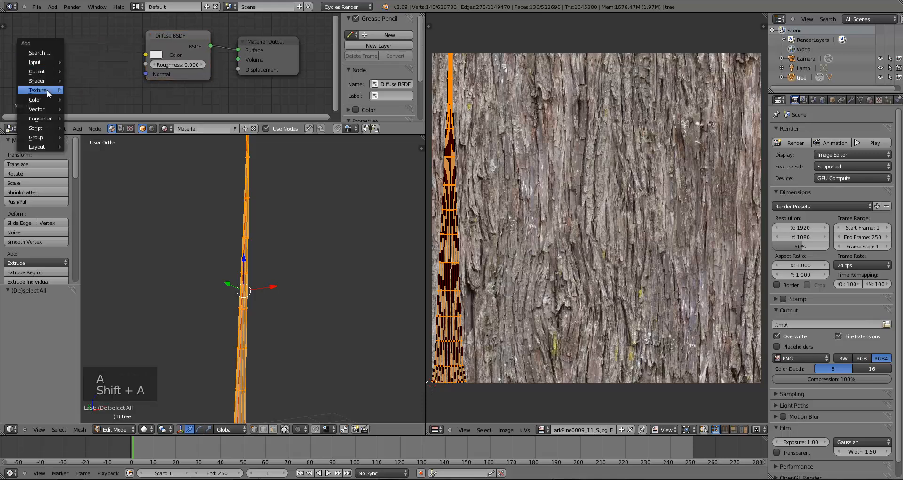
{"action": "mouse_move", "coordinate": [47, 89]}
{"action": "left_click", "coordinate": [94, 90]}
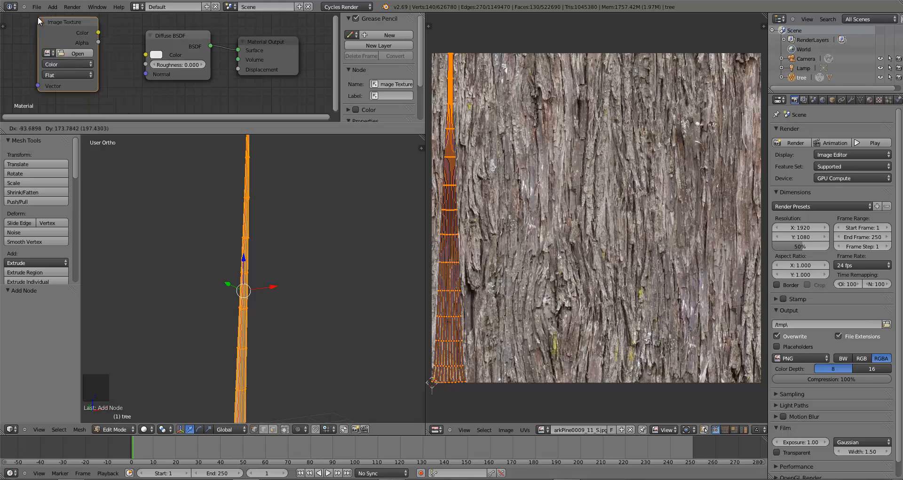
{"action": "left_click", "coordinate": [33, 27]}
{"action": "left_click_drag", "start_coordinate": [95, 44], "coordinate": [146, 55]}
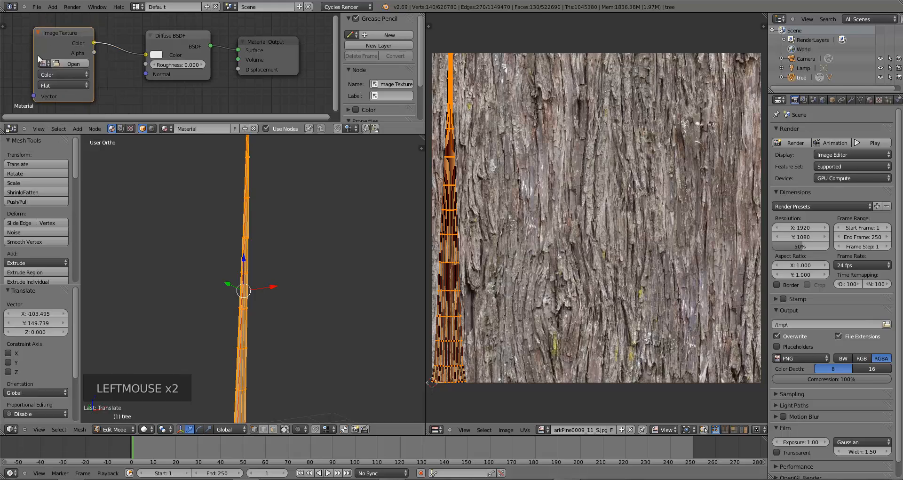
Step: Assign the loaded image BarkPine0009_11_S.jpg to the Image Texture node
{"action": "left_click", "coordinate": [42, 65]}
{"action": "left_click", "coordinate": [41, 66]}
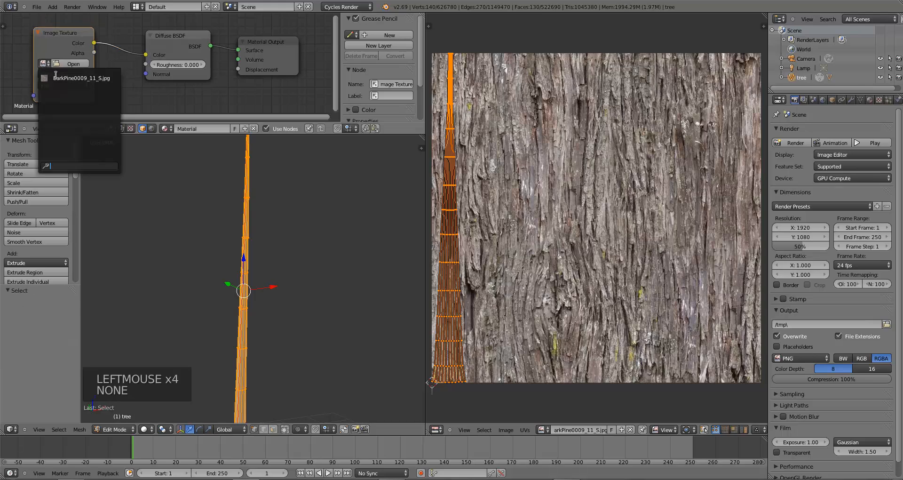
{"action": "left_click", "coordinate": [59, 77]}
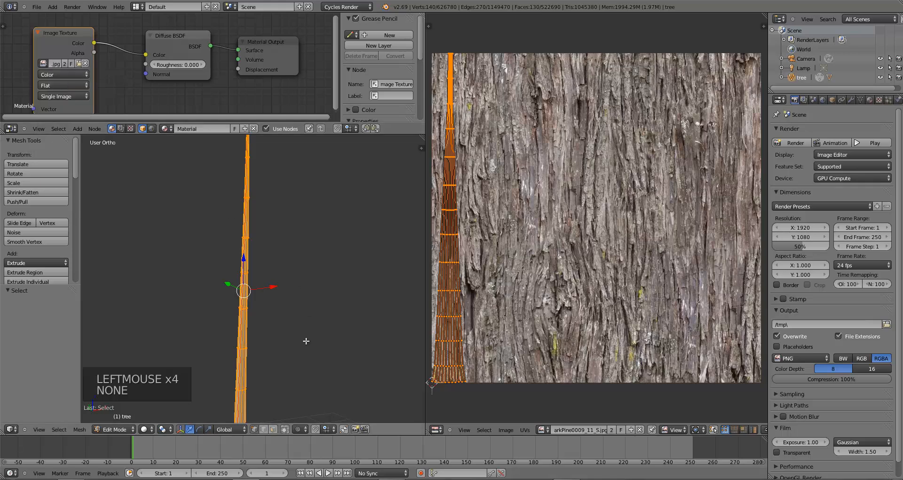
Step: Switch the 3D view's shading to Texture while staying in mesh editing
{"action": "key", "text": "Tab"}
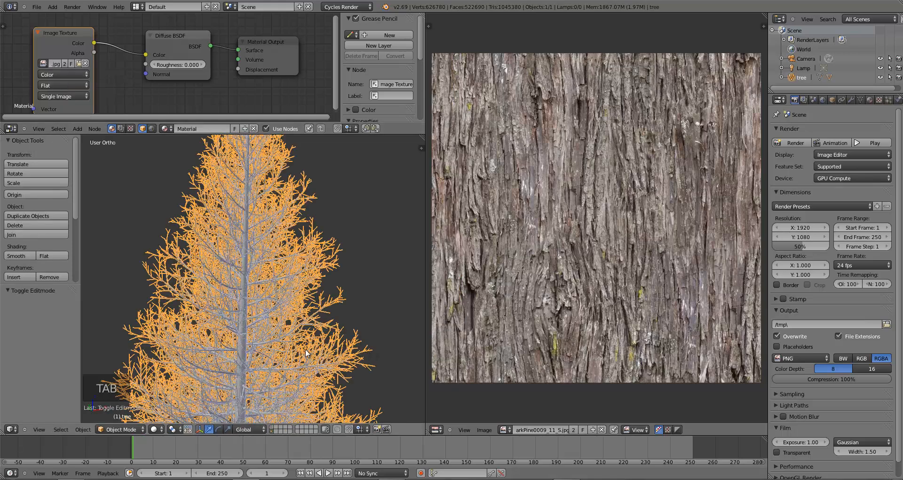
{"action": "key", "text": "Tab"}
{"action": "left_click", "coordinate": [157, 430]}
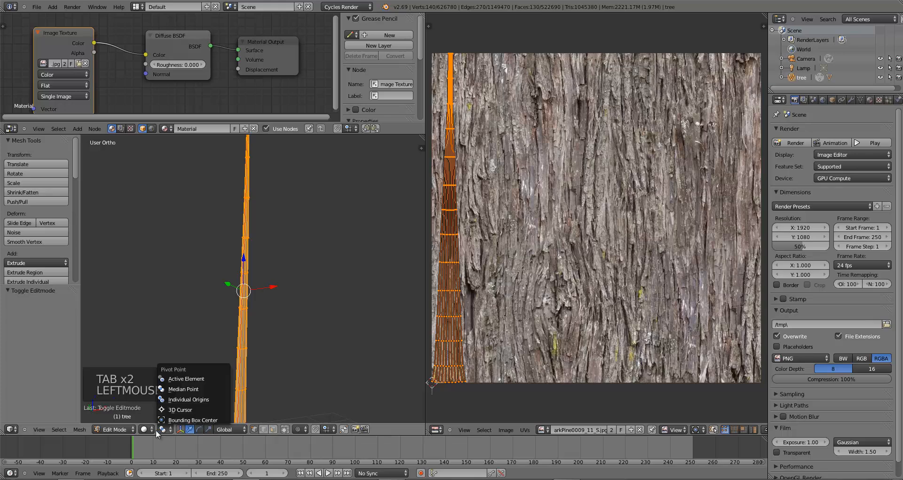
{"action": "left_click", "coordinate": [145, 428]}
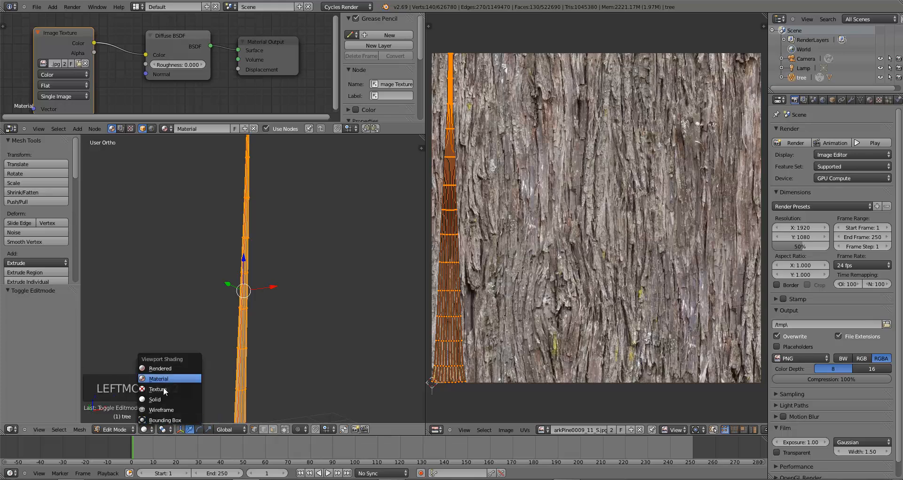
{"action": "left_click", "coordinate": [163, 388]}
Step: Examine the bark texture on the trunk up close, both in mesh editing and on the whole tree
{"action": "scroll", "coordinate": [198, 368], "scroll_direction": "down", "scroll_amount": 2}
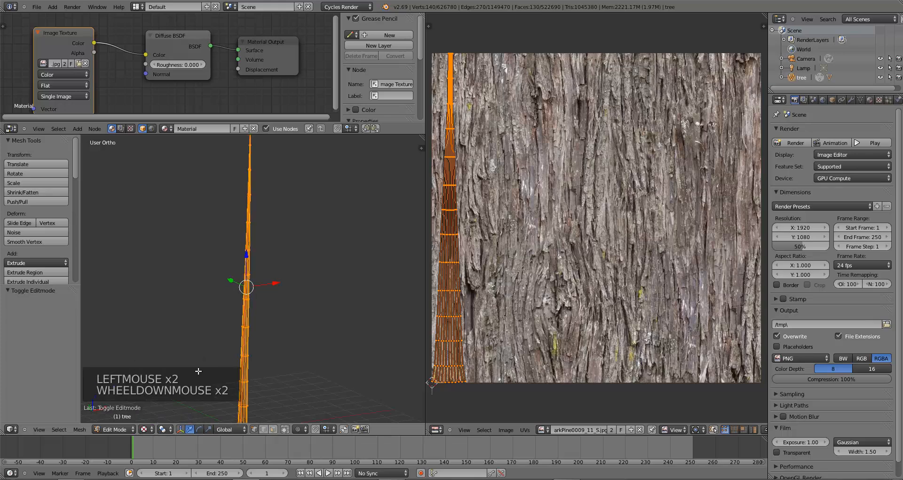
{"action": "middle_click_drag", "start_coordinate": [197, 369], "coordinate": [303, 236]}
{"action": "scroll", "coordinate": [245, 298], "scroll_direction": "up", "scroll_amount": 3}
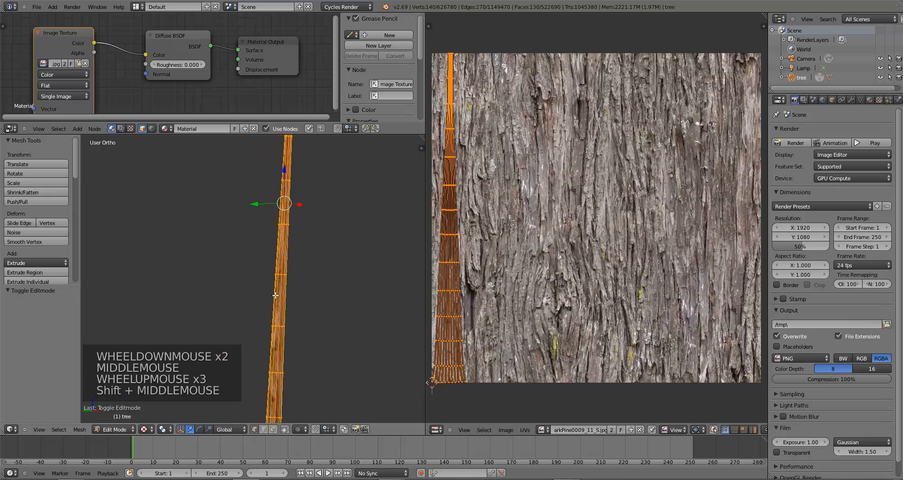
{"action": "scroll", "coordinate": [282, 325], "scroll_direction": "up", "scroll_amount": 6}
{"action": "middle_click_drag", "start_coordinate": [268, 324], "coordinate": [263, 326], "text": "shift"}
{"action": "scroll", "coordinate": [263, 326], "scroll_direction": "up", "scroll_amount": 1}
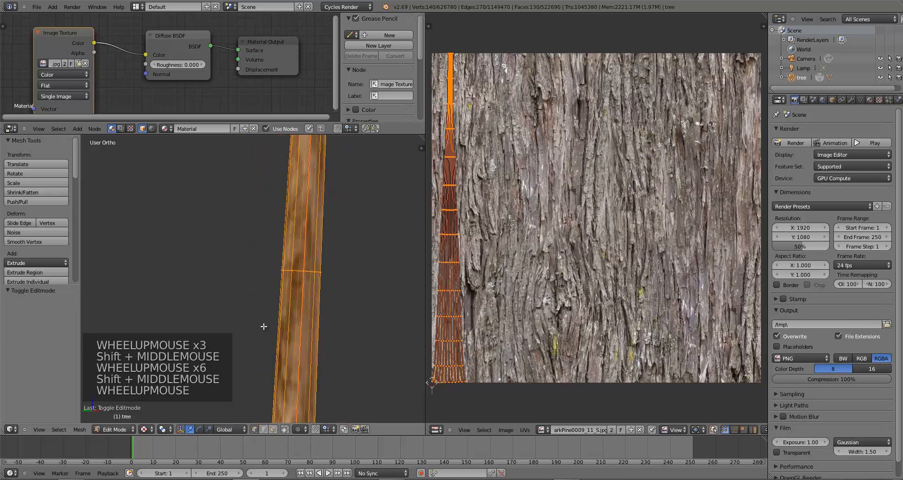
{"action": "scroll", "coordinate": [264, 325], "scroll_direction": "down", "scroll_amount": 2}
{"action": "key", "text": "Tab"}
{"action": "scroll", "coordinate": [264, 330], "scroll_direction": "down", "scroll_amount": 6}
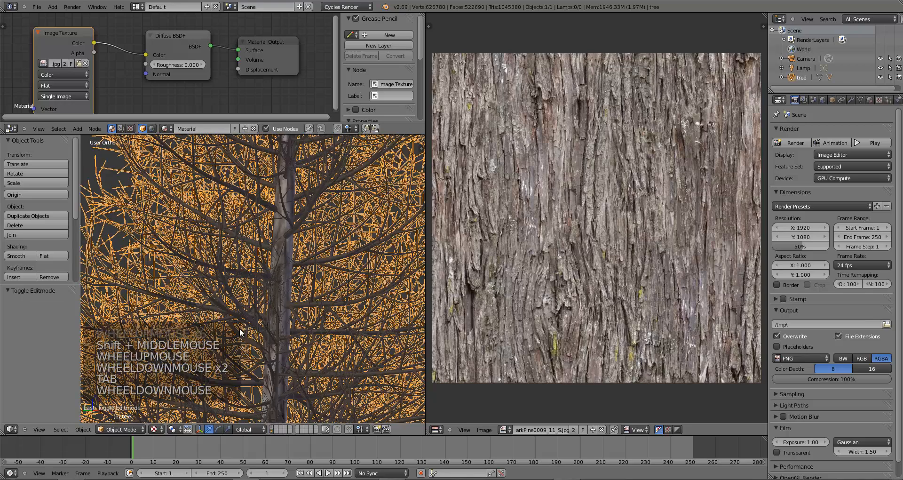
{"action": "middle_click_drag", "start_coordinate": [264, 329], "coordinate": [283, 343]}
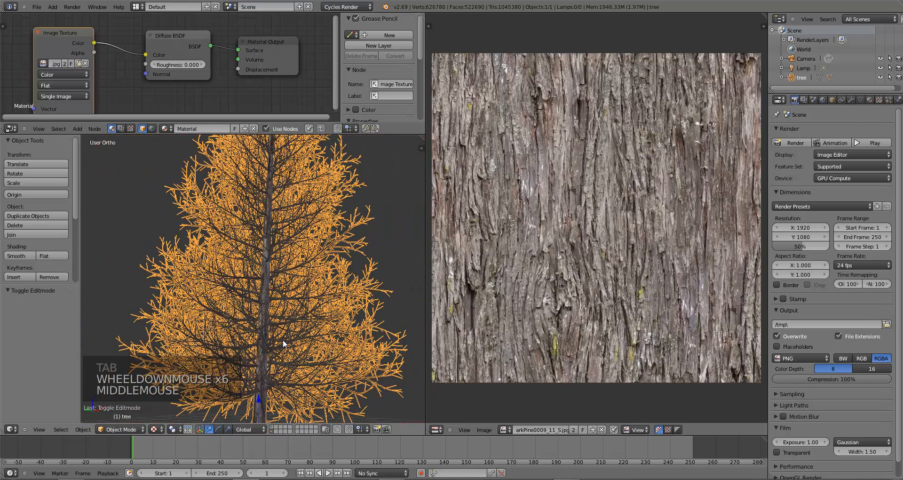
Step: Scale the trunk's UV layout up about 10 times and move it over the middle of the bark image
{"action": "key", "text": "Tab"}
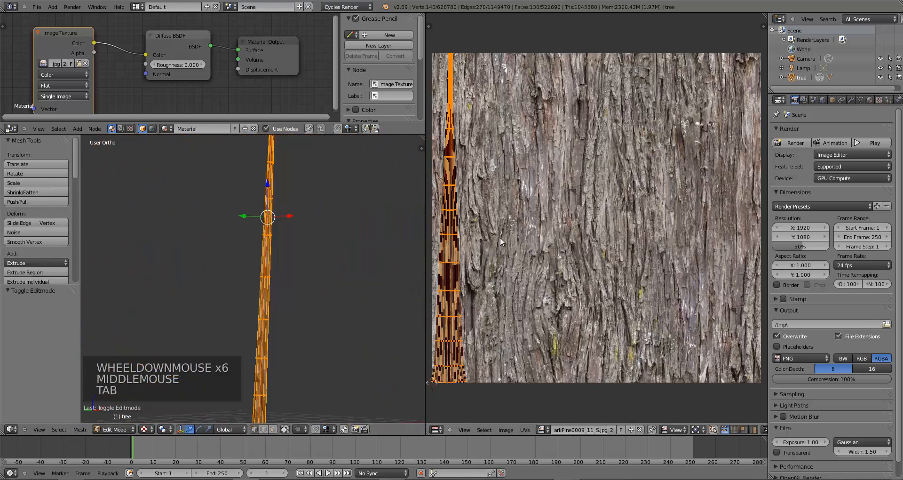
{"action": "scroll", "coordinate": [500, 237], "scroll_direction": "down", "scroll_amount": 2}
{"action": "scroll", "coordinate": [564, 230], "scroll_direction": "down", "scroll_amount": 1}
{"action": "middle_click_drag", "start_coordinate": [606, 223], "coordinate": [631, 221]}
{"action": "scroll", "coordinate": [586, 226], "scroll_direction": "down", "scroll_amount": 1}
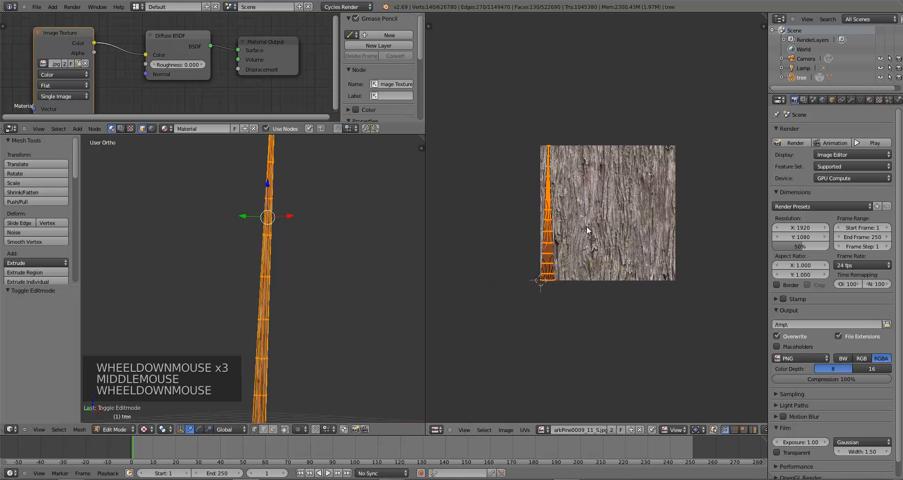
{"action": "scroll", "coordinate": [584, 224], "scroll_direction": "down", "scroll_amount": 3}
{"action": "key", "text": "s"}
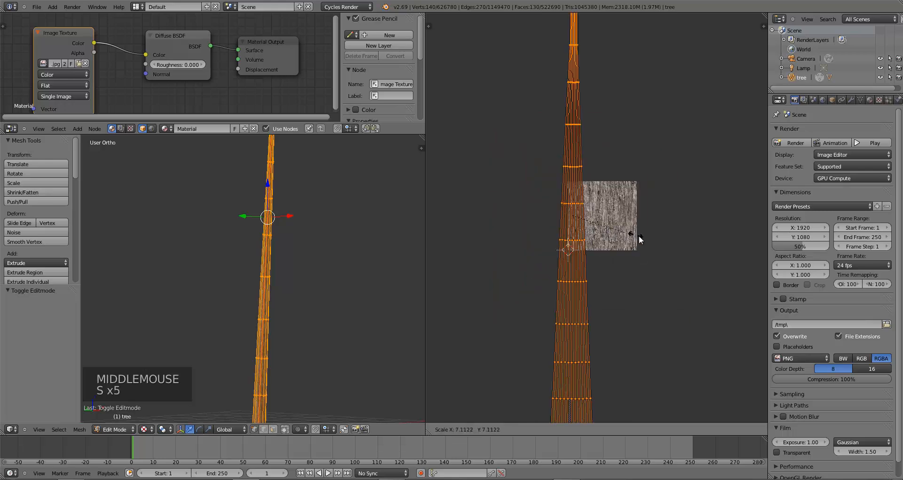
{"action": "left_click", "coordinate": [649, 239]}
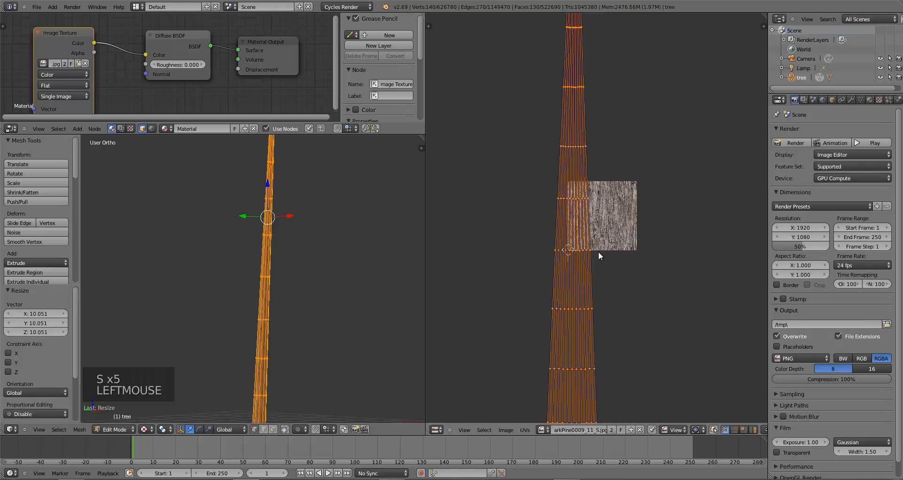
{"action": "key", "text": "g"}
{"action": "left_click", "coordinate": [624, 250]}
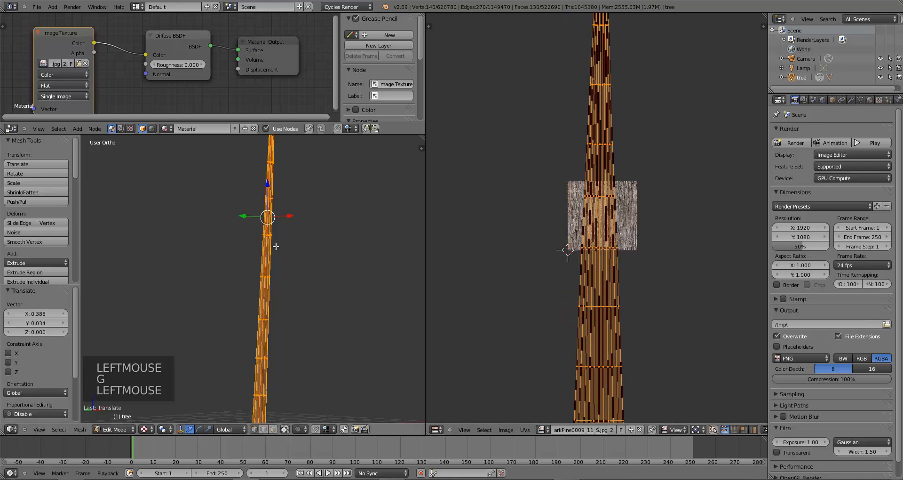
Step: Check the bark on the trunk, enlarge the trunk's UV layout by about 2.2 times, and return to Object Mode
{"action": "scroll", "coordinate": [271, 252], "scroll_direction": "up", "scroll_amount": 4}
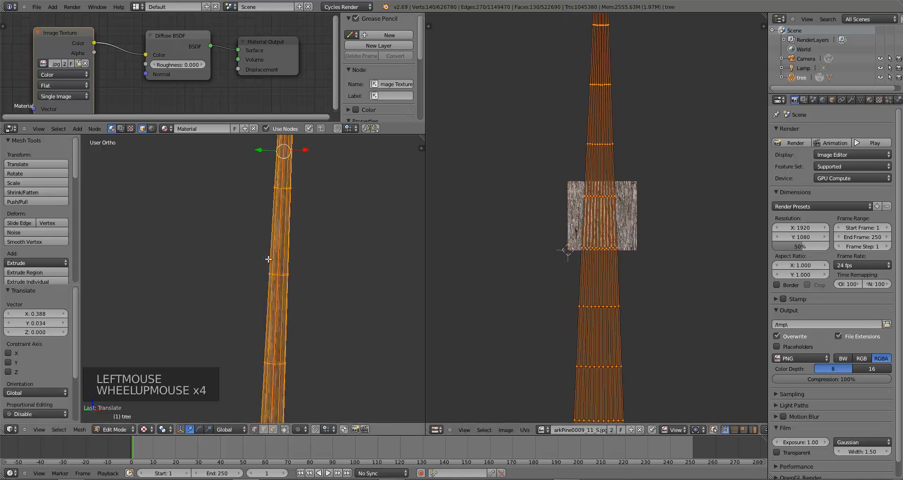
{"action": "key", "text": "Tab"}
{"action": "middle_click_drag", "start_coordinate": [298, 281], "coordinate": [328, 292]}
{"action": "scroll", "coordinate": [312, 282], "scroll_direction": "up", "scroll_amount": 3}
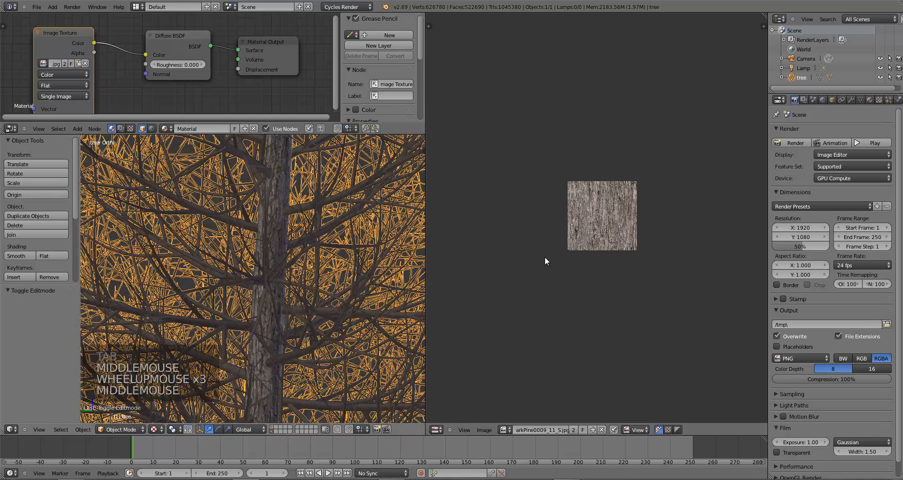
{"action": "key", "text": "Tab"}
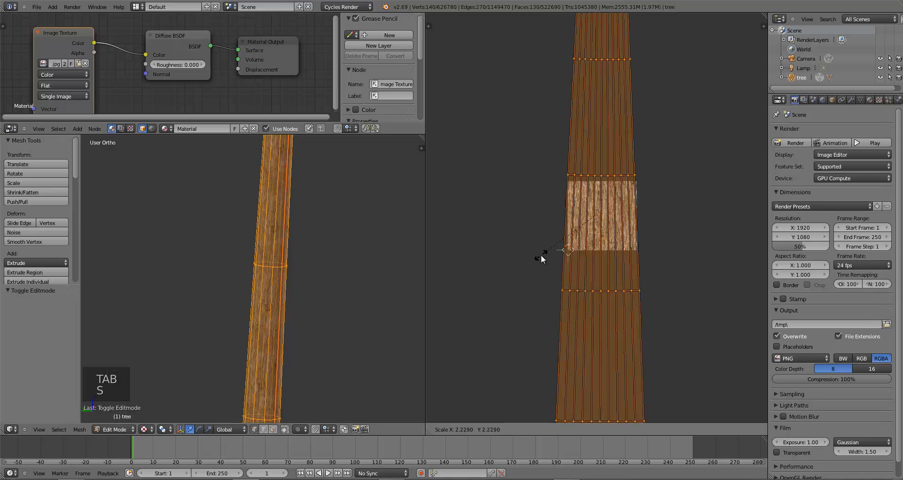
{"action": "left_click", "coordinate": [540, 256]}
{"action": "key", "text": "Tab"}
Step: Examine the bark texture on the trunk from its base up through the branches, and return to mesh editing
{"action": "scroll", "coordinate": [252, 291], "scroll_direction": "down", "scroll_amount": 5}
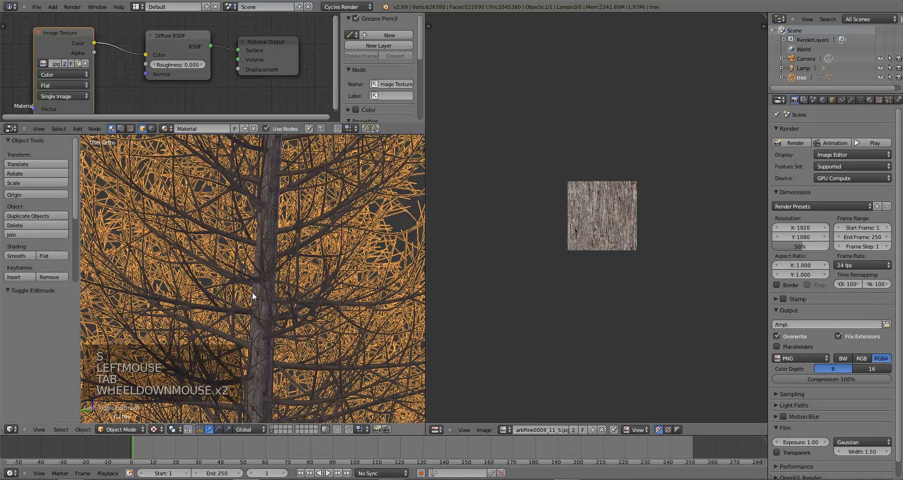
{"action": "middle_click_drag", "start_coordinate": [262, 321], "coordinate": [152, 296]}
{"action": "key", "text": "KP_1"}
{"action": "middle_click_drag", "start_coordinate": [275, 303], "coordinate": [275, 246], "text": "shift"}
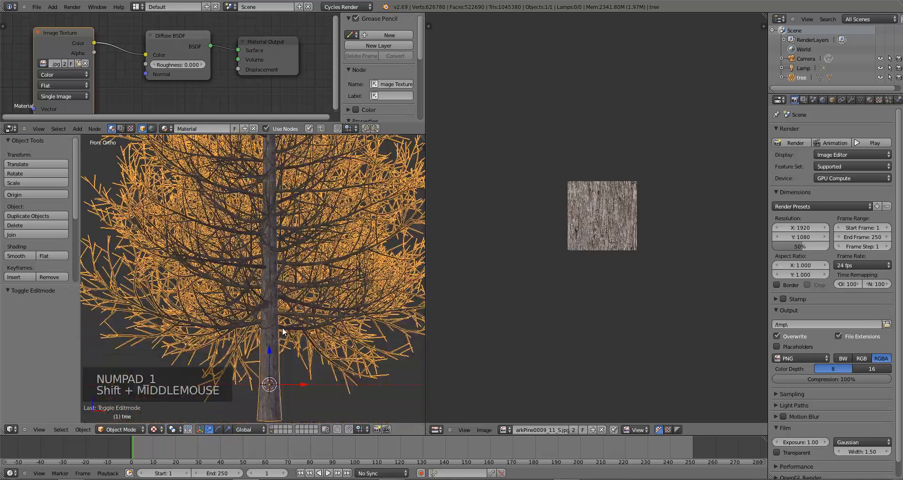
{"action": "middle_click_drag", "start_coordinate": [285, 333], "coordinate": [199, 307], "text": "shift"}
{"action": "scroll", "coordinate": [283, 231], "scroll_direction": "up", "scroll_amount": 6}
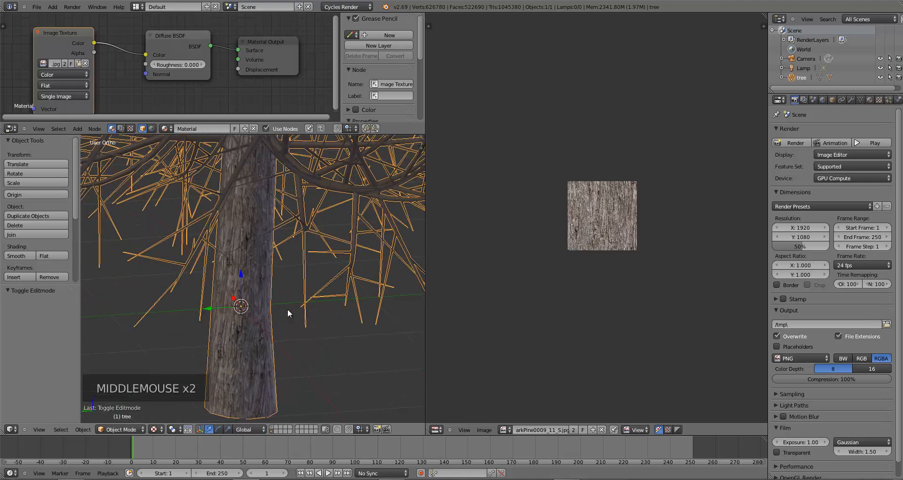
{"action": "middle_click_drag", "start_coordinate": [288, 311], "coordinate": [217, 320]}
{"action": "scroll", "coordinate": [165, 310], "scroll_direction": "up", "scroll_amount": 3}
{"action": "scroll", "coordinate": [165, 308], "scroll_direction": "up", "scroll_amount": 5}
{"action": "scroll", "coordinate": [219, 322], "scroll_direction": "down", "scroll_amount": 6}
{"action": "scroll", "coordinate": [214, 321], "scroll_direction": "down", "scroll_amount": 6}
{"action": "scroll", "coordinate": [256, 312], "scroll_direction": "down", "scroll_amount": 4}
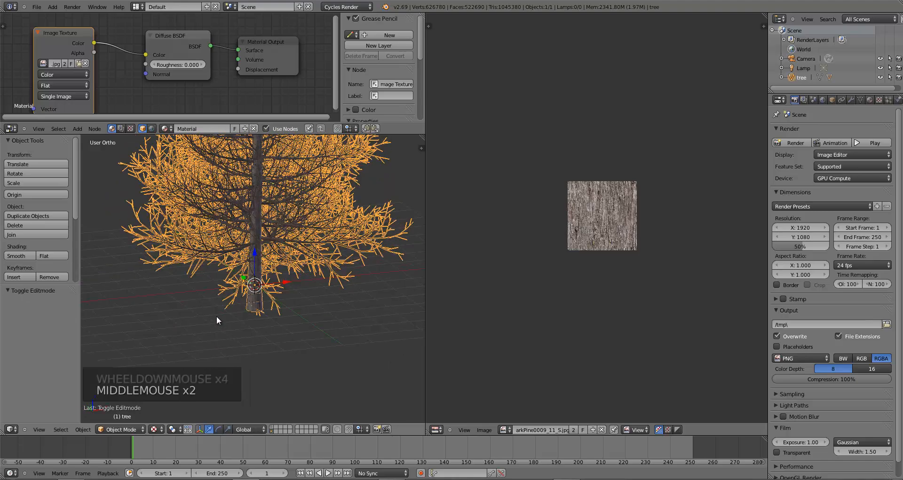
{"action": "scroll", "coordinate": [221, 312], "scroll_direction": "down", "scroll_amount": 2}
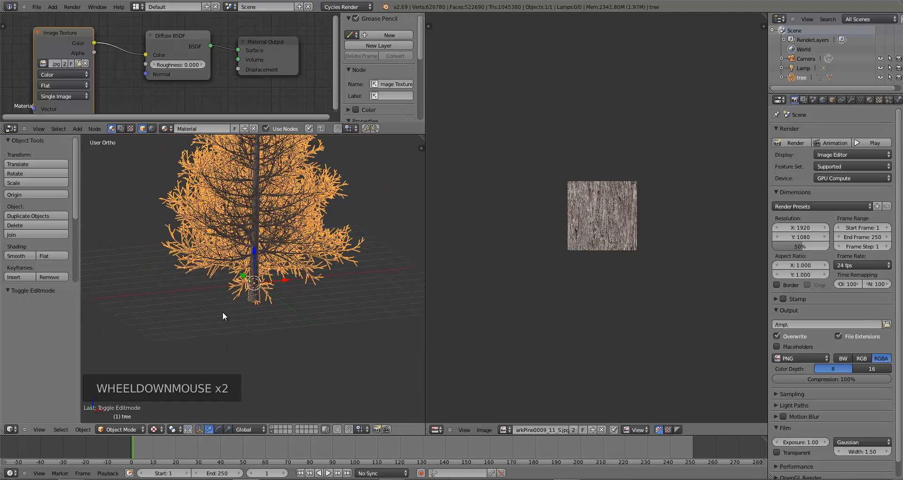
{"action": "middle_click_drag", "start_coordinate": [256, 285], "coordinate": [262, 390], "text": "shift"}
{"action": "middle_click_drag", "start_coordinate": [271, 303], "coordinate": [265, 262], "text": "shift"}
{"action": "scroll", "coordinate": [282, 271], "scroll_direction": "up", "scroll_amount": 6}
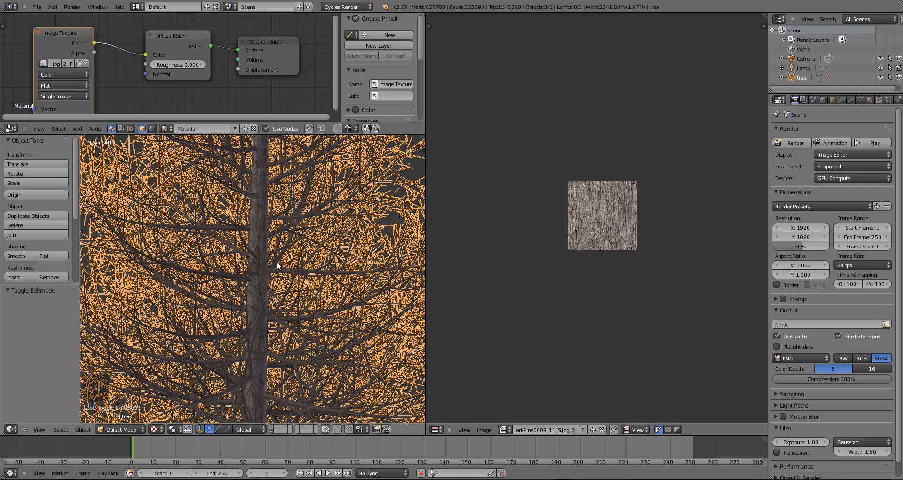
{"action": "key", "text": "Tab"}
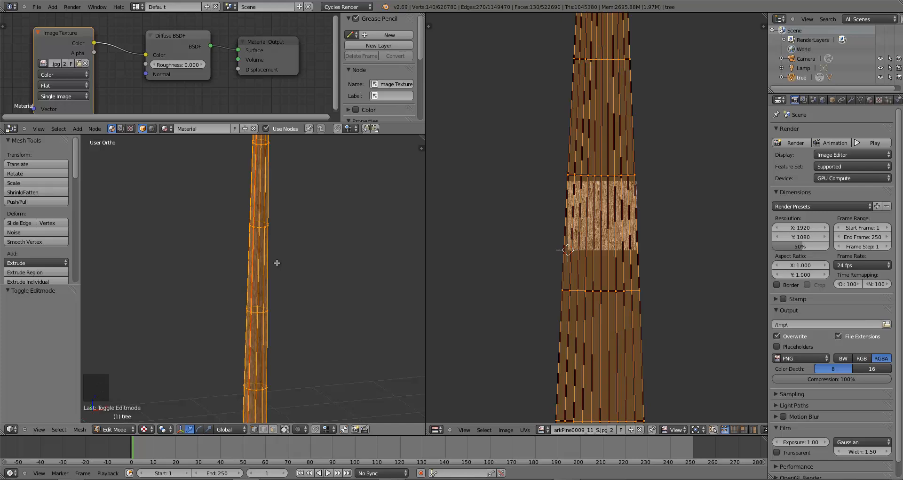
{"action": "key", "text": "alt+h"}
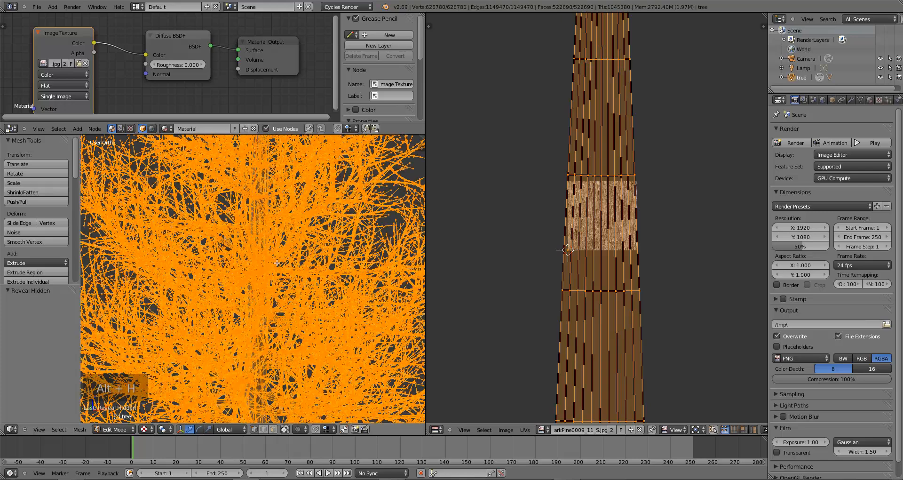
{"action": "scroll", "coordinate": [277, 263], "scroll_direction": "down", "scroll_amount": 4}
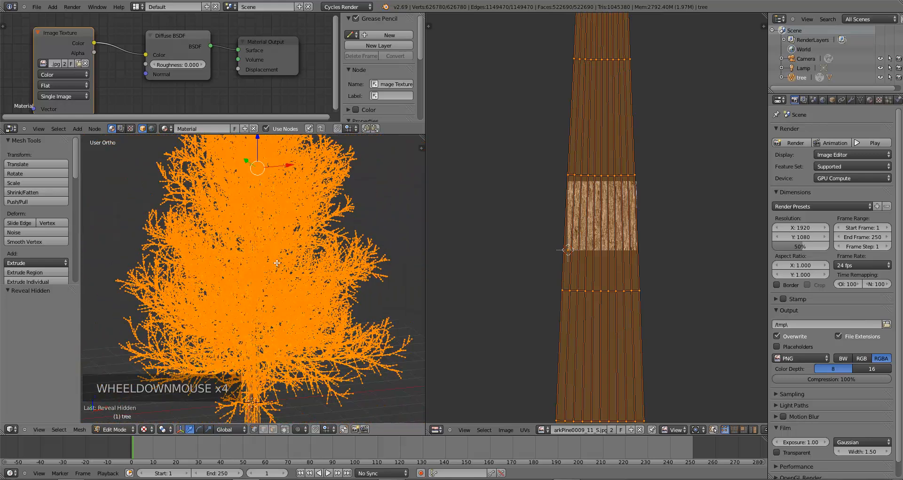
{"action": "key", "text": "ctrl+z"}
Step: Deselect the trunk and reveal the hidden branches so that only the branches are selected
{"action": "key", "text": "a"}
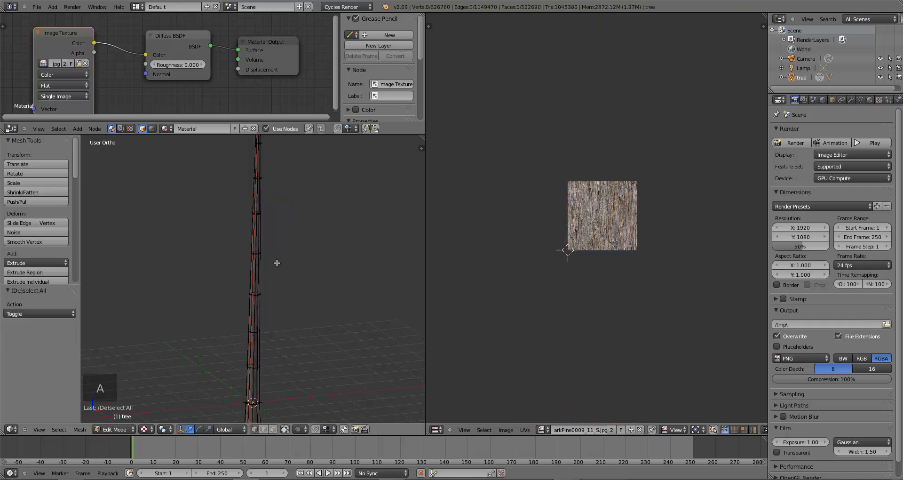
{"action": "key", "text": "alt+h"}
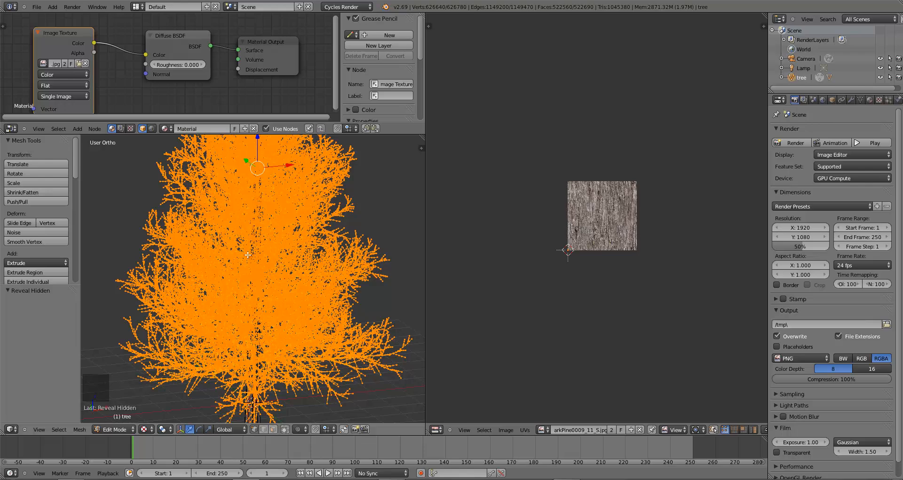
Step: Project the UVs of the selected branches from the top orthographic view with Project From View
{"action": "scroll", "coordinate": [245, 258], "scroll_direction": "down", "scroll_amount": 2}
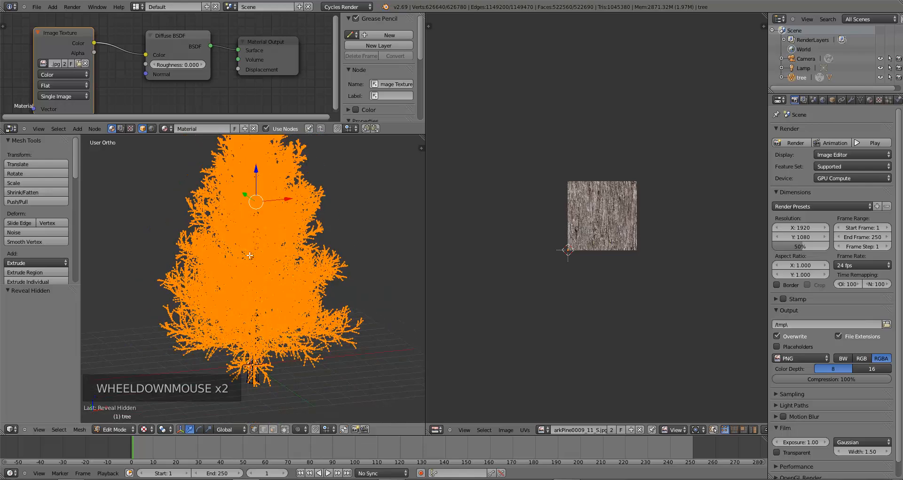
{"action": "middle_click_drag", "start_coordinate": [287, 219], "coordinate": [291, 252], "text": "shift"}
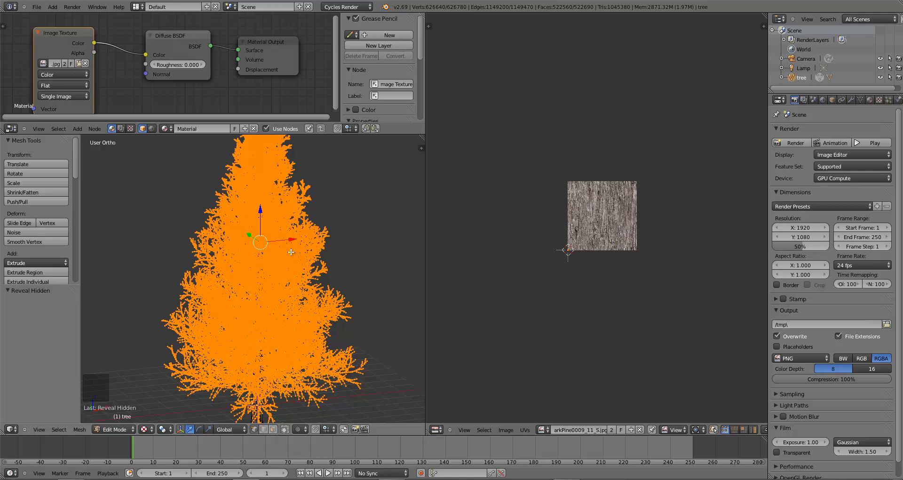
{"action": "key", "text": "KP_7"}
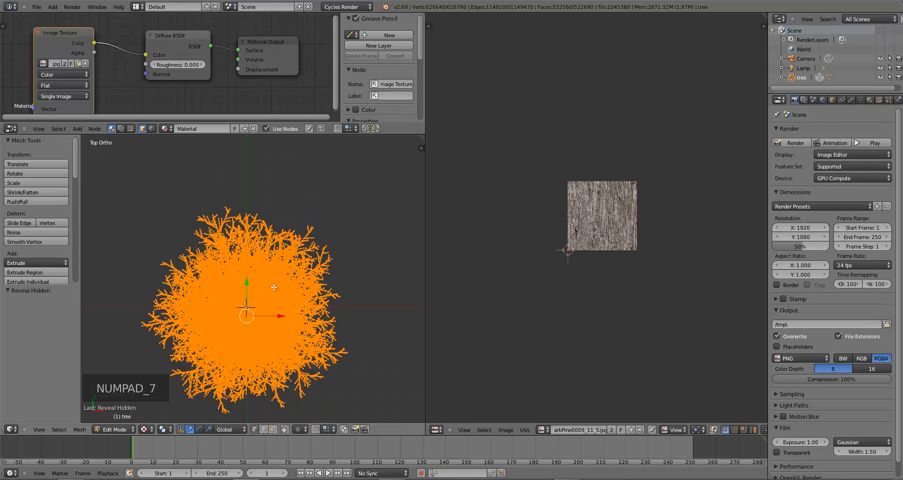
{"action": "middle_click_drag", "start_coordinate": [274, 287], "coordinate": [280, 272], "text": "shift"}
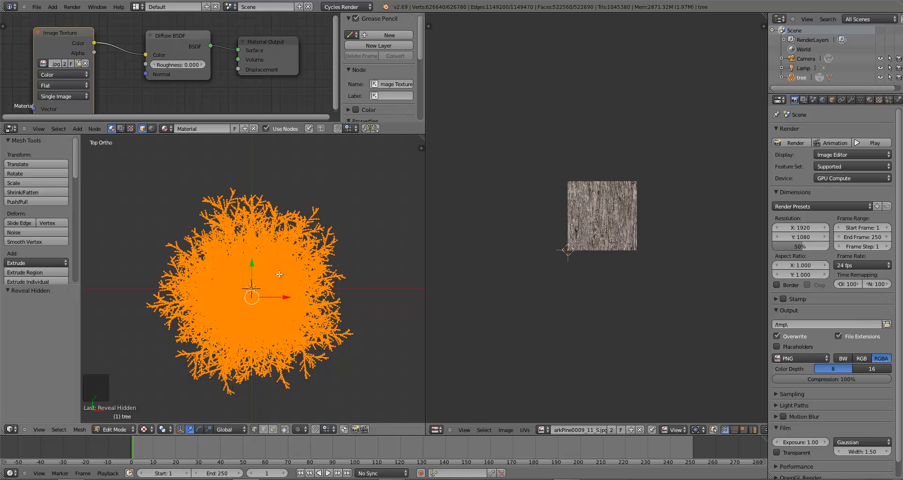
{"action": "key", "text": "u"}
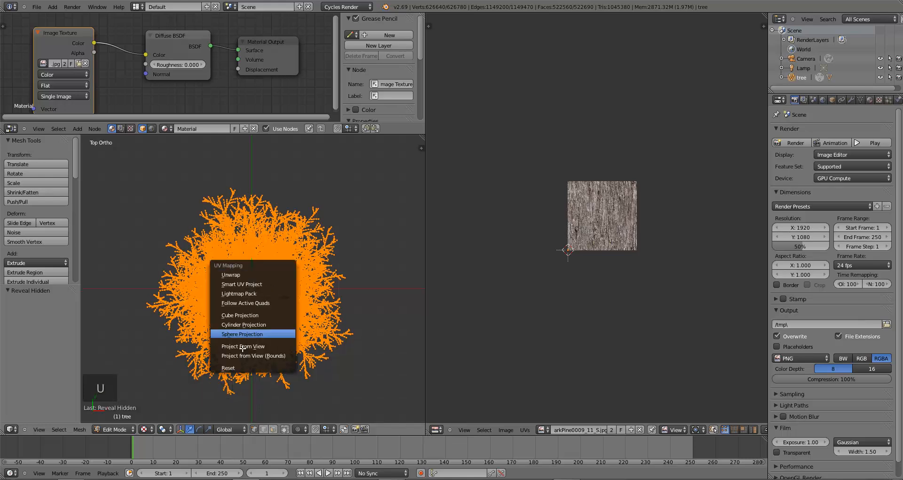
{"action": "left_click", "coordinate": [280, 344]}
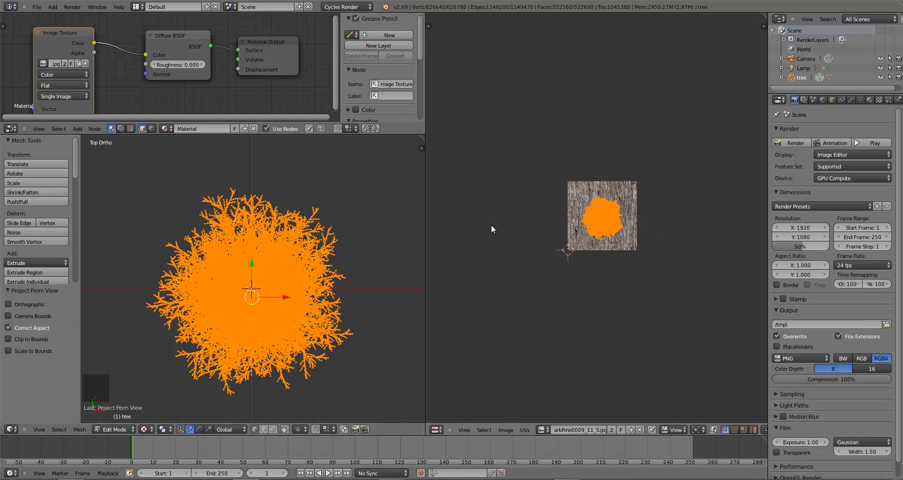
Step: Scale the branches' UV layout up about 6.3 times over the bark image and return to Object Mode
{"action": "scroll", "coordinate": [582, 299], "scroll_direction": "up", "scroll_amount": 1}
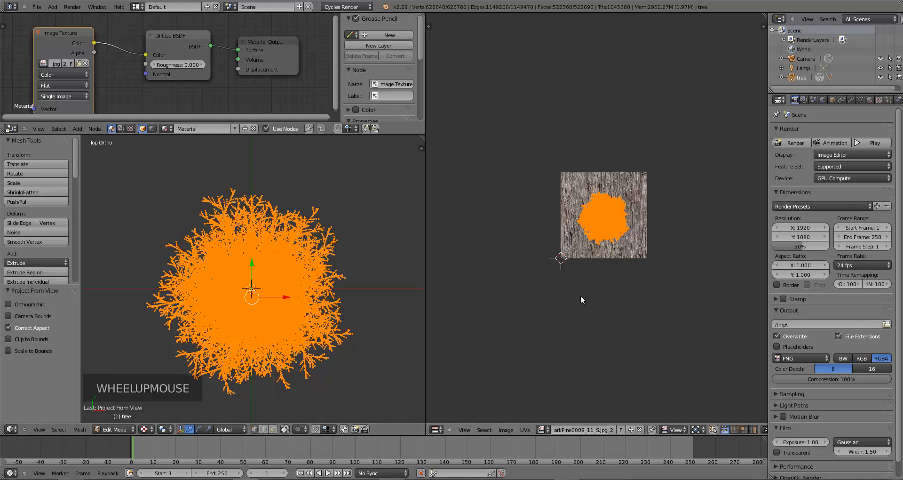
{"action": "scroll", "coordinate": [580, 294], "scroll_direction": "up", "scroll_amount": 3}
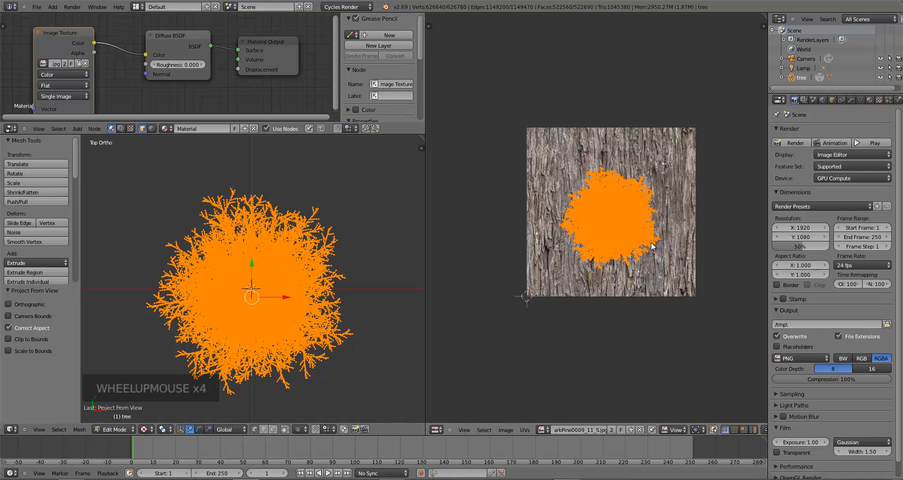
{"action": "key", "text": "s"}
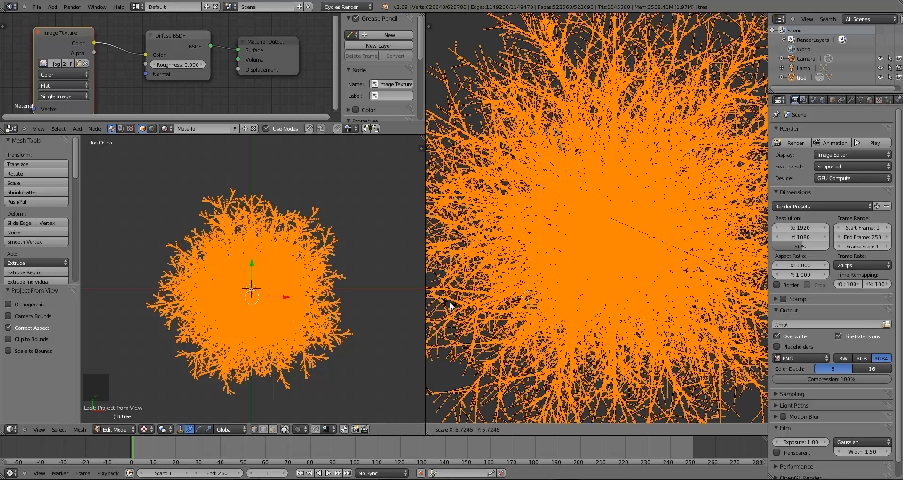
{"action": "left_click", "coordinate": [450, 305]}
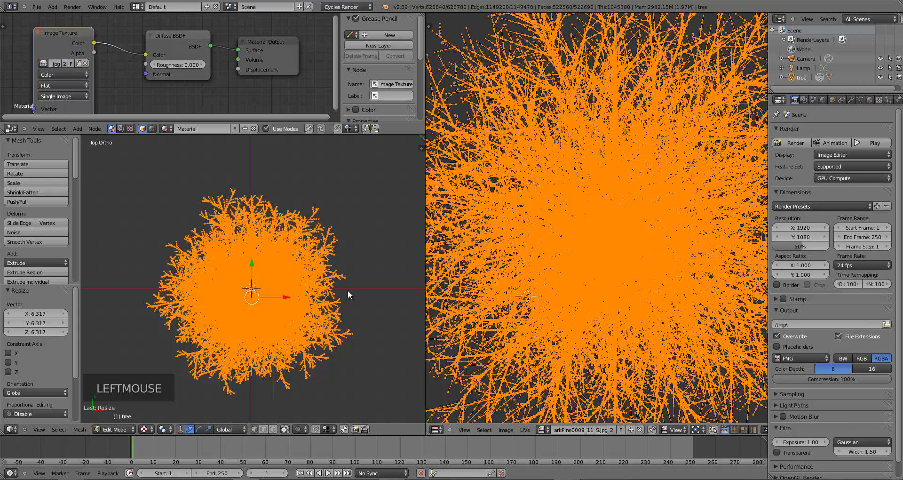
{"action": "key", "text": "Tab"}
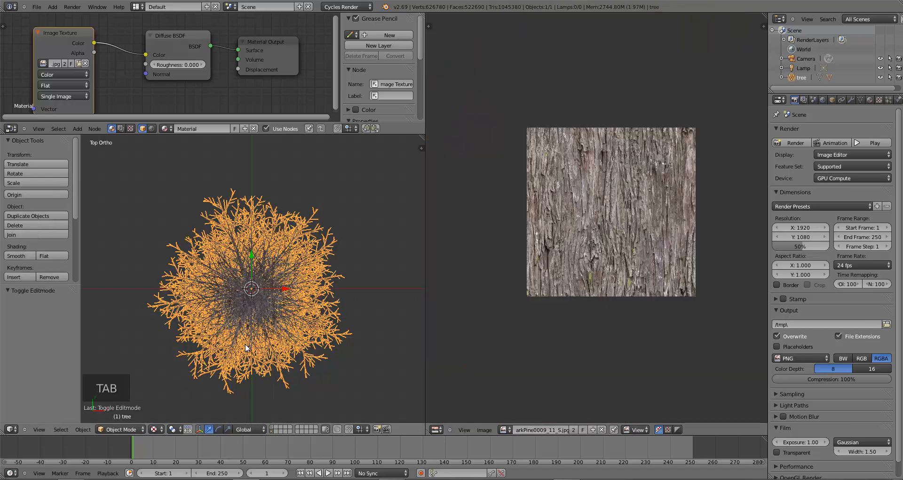
Step: Examine the bark texture on the branches up close from several angles, comparing it with the trunk
{"action": "middle_click_drag", "start_coordinate": [247, 347], "coordinate": [227, 306]}
{"action": "scroll", "coordinate": [243, 282], "scroll_direction": "up", "scroll_amount": 2}
{"action": "scroll", "coordinate": [243, 282], "scroll_direction": "up", "scroll_amount": 7}
{"action": "scroll", "coordinate": [234, 304], "scroll_direction": "up", "scroll_amount": 3}
{"action": "scroll", "coordinate": [227, 307], "scroll_direction": "up", "scroll_amount": 3}
{"action": "scroll", "coordinate": [227, 308], "scroll_direction": "up", "scroll_amount": 1}
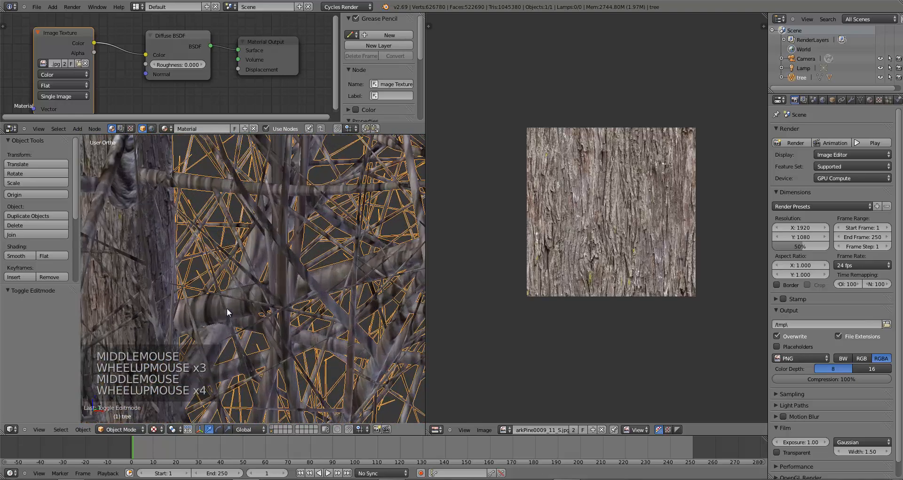
{"action": "scroll", "coordinate": [227, 307], "scroll_direction": "down", "scroll_amount": 5}
{"action": "scroll", "coordinate": [227, 307], "scroll_direction": "down", "scroll_amount": 4}
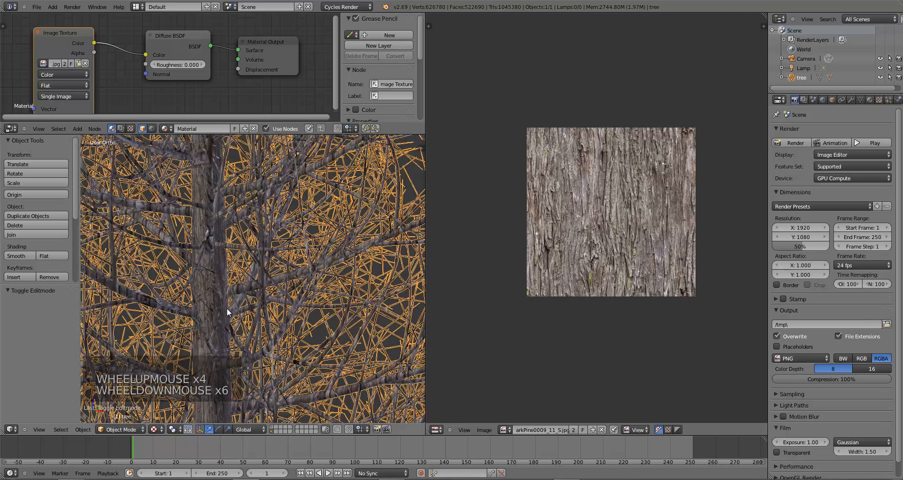
{"action": "middle_click_drag", "start_coordinate": [220, 264], "coordinate": [244, 346]}
{"action": "scroll", "coordinate": [247, 328], "scroll_direction": "up", "scroll_amount": 4}
{"action": "scroll", "coordinate": [245, 346], "scroll_direction": "up", "scroll_amount": 4}
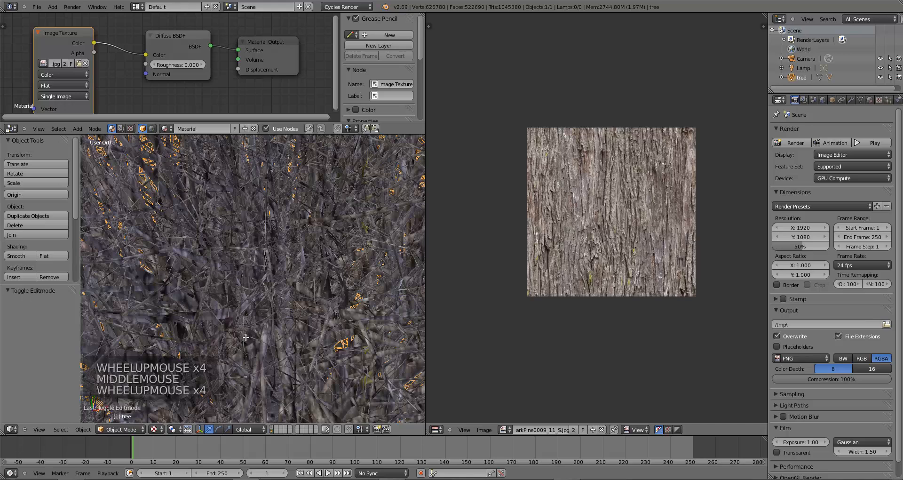
Step: Enlarge the branches' UV layout by about another 2 times and return to Object Mode
{"action": "key", "text": "Tab"}
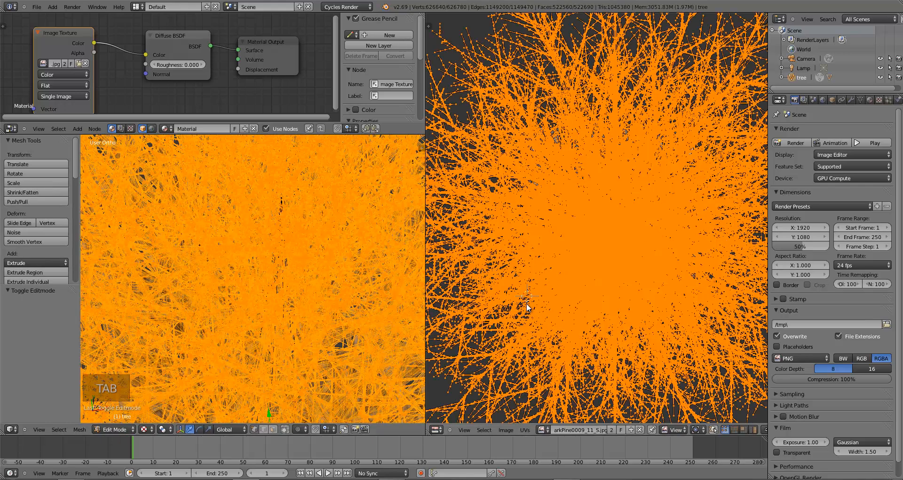
{"action": "key", "text": "s"}
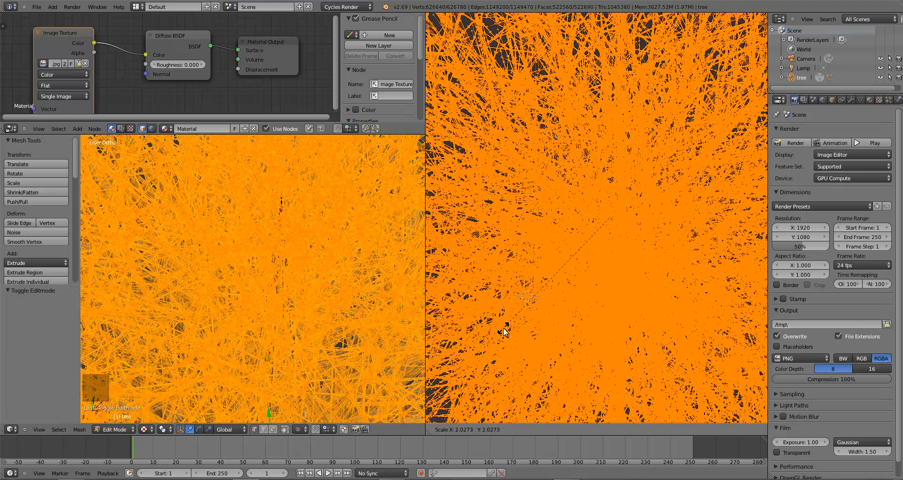
{"action": "left_click", "coordinate": [503, 331]}
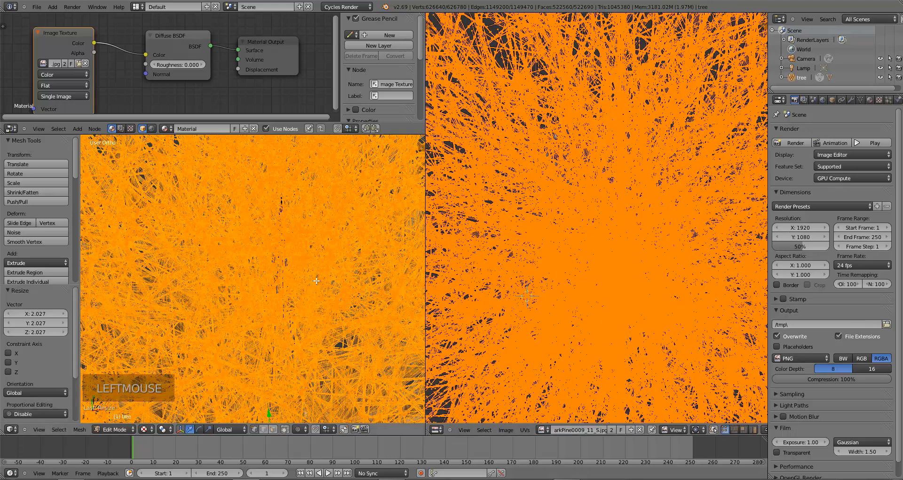
{"action": "key", "text": "Tab"}
Step: Check the rescaled bark texture on the branches, from close up out to the whole tree
{"action": "scroll", "coordinate": [341, 320], "scroll_direction": "down", "scroll_amount": 2}
{"action": "middle_click_drag", "start_coordinate": [341, 317], "coordinate": [332, 291]}
{"action": "scroll", "coordinate": [332, 291], "scroll_direction": "down", "scroll_amount": 4}
{"action": "scroll", "coordinate": [332, 290], "scroll_direction": "up", "scroll_amount": 1}
{"action": "scroll", "coordinate": [332, 290], "scroll_direction": "down", "scroll_amount": 4}
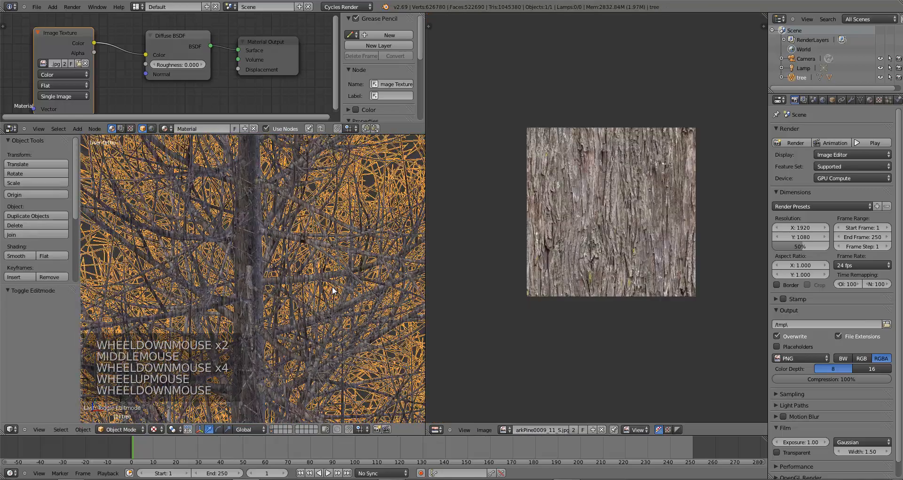
{"action": "scroll", "coordinate": [332, 291], "scroll_direction": "down", "scroll_amount": 5}
{"action": "middle_click_drag", "start_coordinate": [332, 290], "coordinate": [245, 271]}
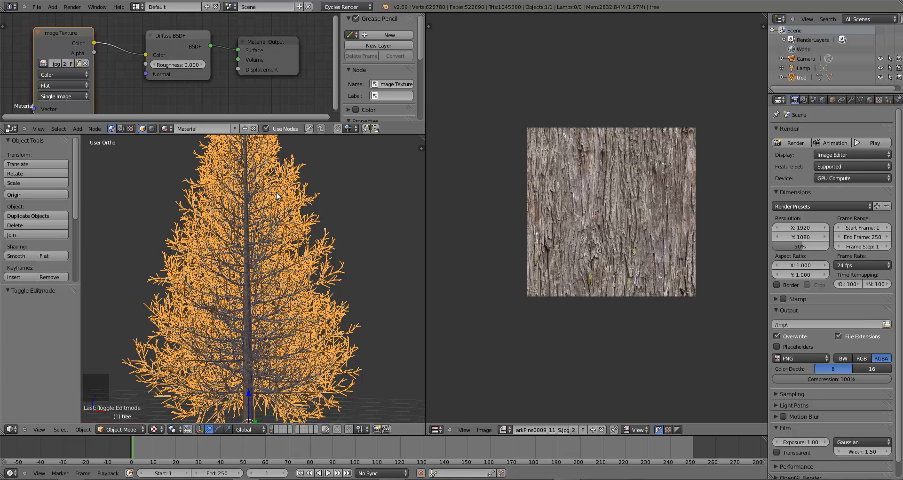
Step: Deselect the tree and add a plane mesh at its base in the front view
{"action": "key", "text": "KP_1"}
{"action": "scroll", "coordinate": [276, 194], "scroll_direction": "down", "scroll_amount": 2}
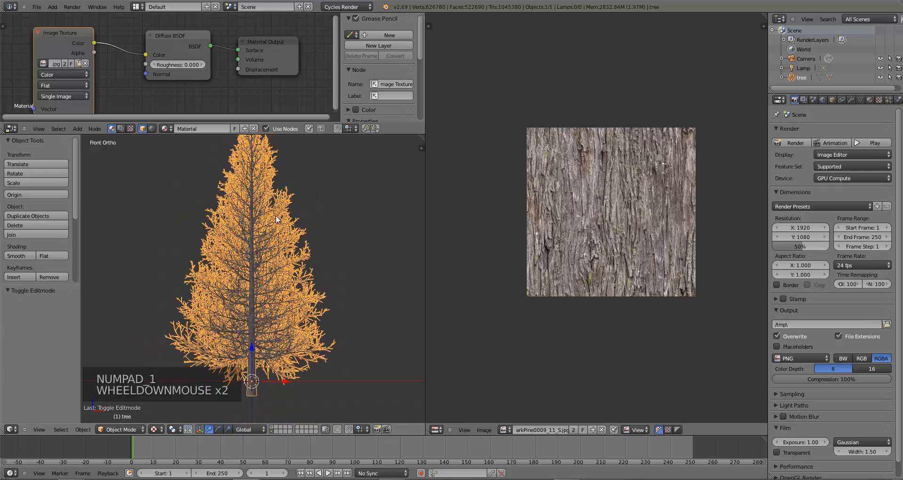
{"action": "middle_click_drag", "start_coordinate": [275, 219], "coordinate": [276, 231], "text": "shift"}
{"action": "key", "text": "a"}
{"action": "key", "text": "shift+a"}
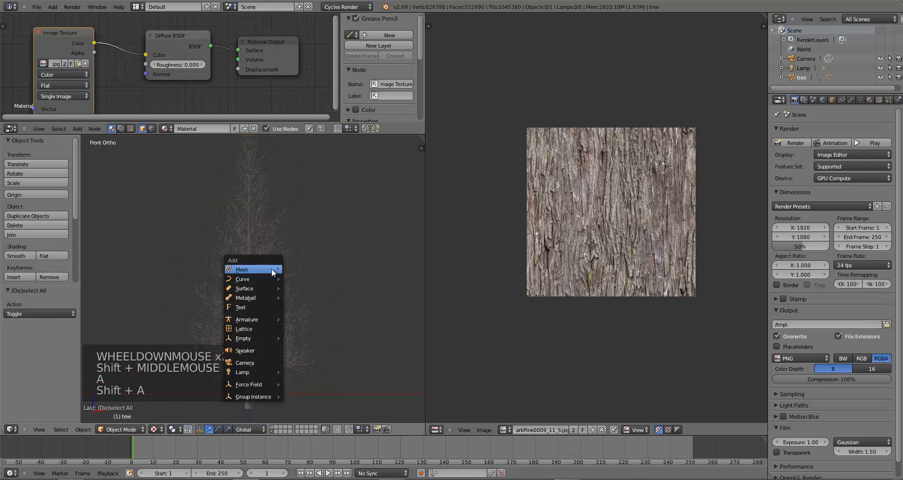
{"action": "left_click", "coordinate": [295, 269]}
Step: Move the plane about 15.9 units along X and 22.2 along Z, and rotate it about 49 degrees towards the tree
{"action": "scroll", "coordinate": [294, 350], "scroll_direction": "down", "scroll_amount": 4}
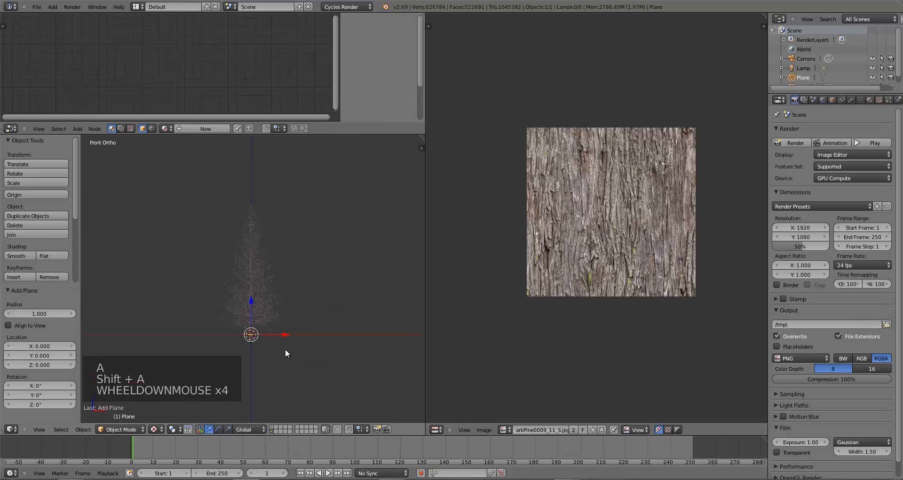
{"action": "scroll", "coordinate": [286, 352], "scroll_direction": "down", "scroll_amount": 1}
{"action": "key", "text": "g"}
{"action": "left_click", "coordinate": [397, 190]}
{"action": "key", "text": "r"}
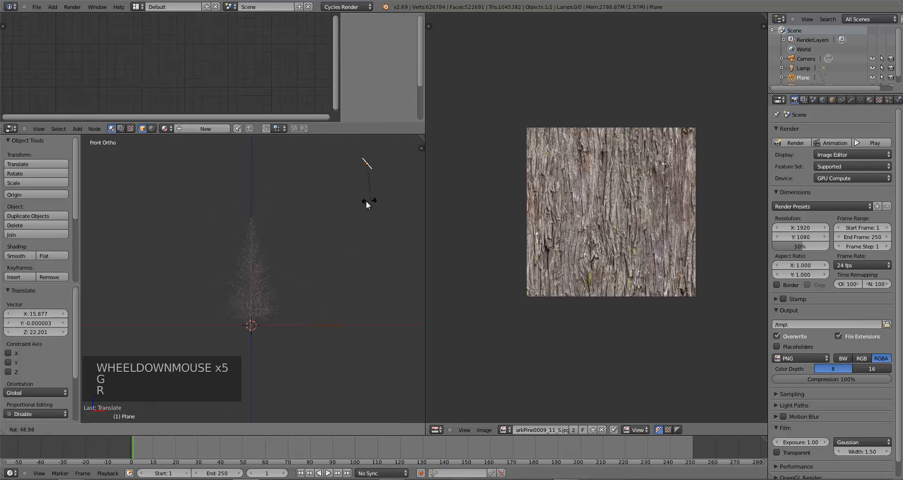
{"action": "left_click", "coordinate": [366, 201]}
Step: Shift the plane slightly farther from the tree and rotate it by about -5.7 degrees to fine-tune its aim
{"action": "key", "text": "g"}
{"action": "left_click", "coordinate": [375, 201]}
{"action": "key", "text": "r"}
{"action": "left_click", "coordinate": [379, 200]}
Step: Enlarge the 3D view by narrowing the image editor and shortening the node editor, and frame the whole tree
{"action": "middle_click_drag", "start_coordinate": [358, 209], "coordinate": [354, 227]}
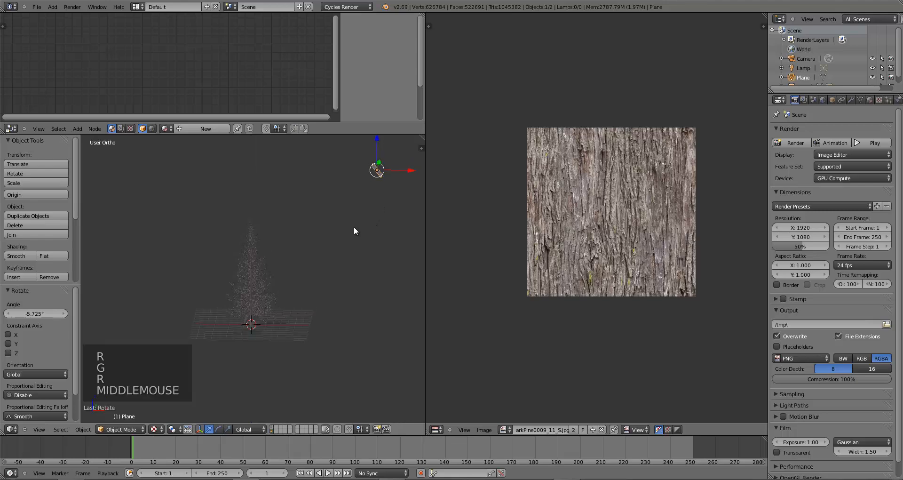
{"action": "scroll", "coordinate": [322, 276], "scroll_direction": "up", "scroll_amount": 2}
{"action": "scroll", "coordinate": [294, 291], "scroll_direction": "up", "scroll_amount": 2}
{"action": "middle_click_drag", "start_coordinate": [294, 290], "coordinate": [338, 306]}
{"action": "scroll", "coordinate": [285, 293], "scroll_direction": "up", "scroll_amount": 1}
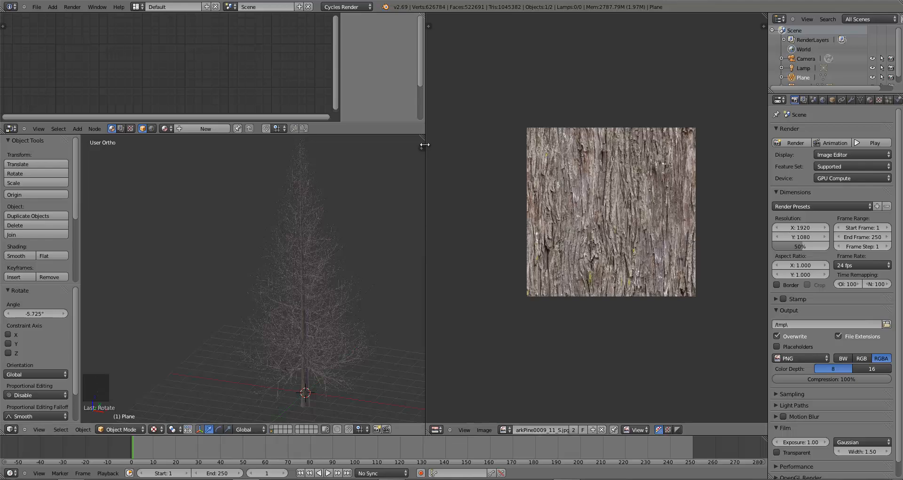
{"action": "mouse_move", "coordinate": [422, 147]}
{"action": "left_mouse_down"}
{"action": "mouse_move", "coordinate": [453, 147]}
{"action": "mouse_move", "coordinate": [431, 149]}
{"action": "left_mouse_up"}
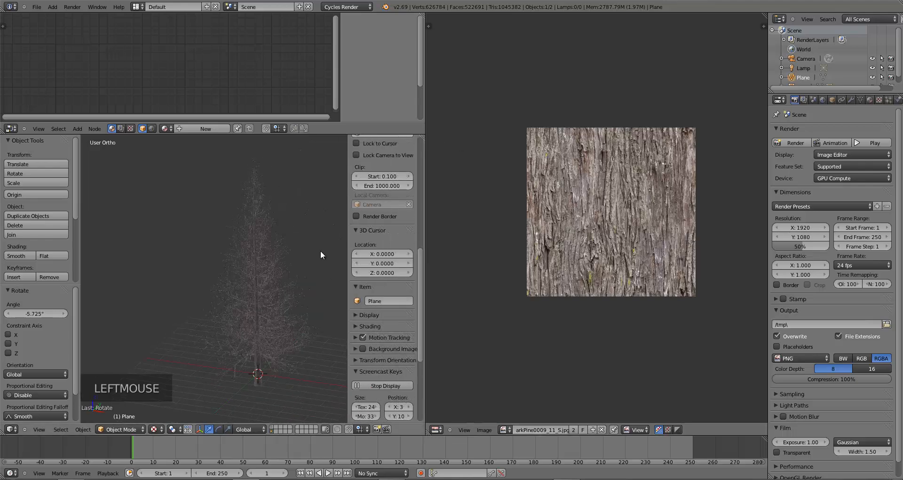
{"action": "key", "text": "n"}
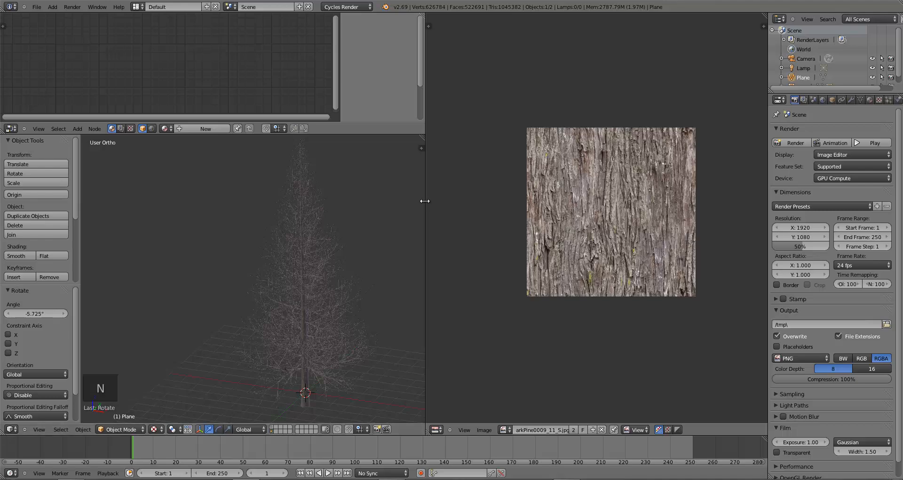
{"action": "left_click_drag", "start_coordinate": [425, 200], "coordinate": [551, 198]}
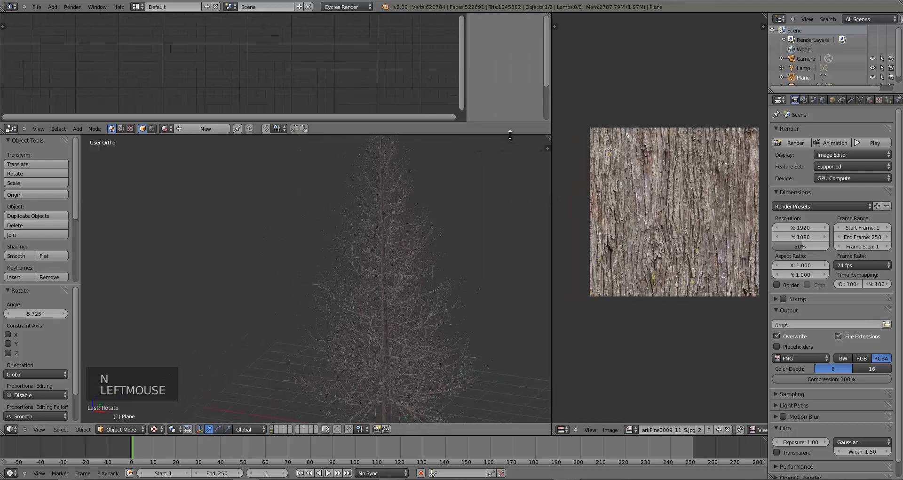
{"action": "left_click_drag", "start_coordinate": [510, 134], "coordinate": [511, 91]}
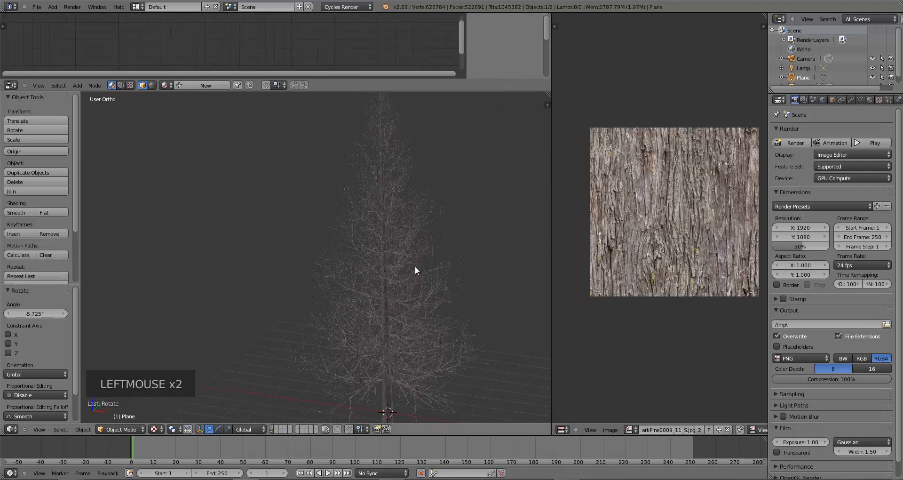
{"action": "scroll", "coordinate": [383, 309], "scroll_direction": "down", "scroll_amount": 2}
{"action": "middle_click_drag", "start_coordinate": [383, 309], "coordinate": [345, 317], "text": "shift"}
{"action": "scroll", "coordinate": [345, 317], "scroll_direction": "up", "scroll_amount": 1}
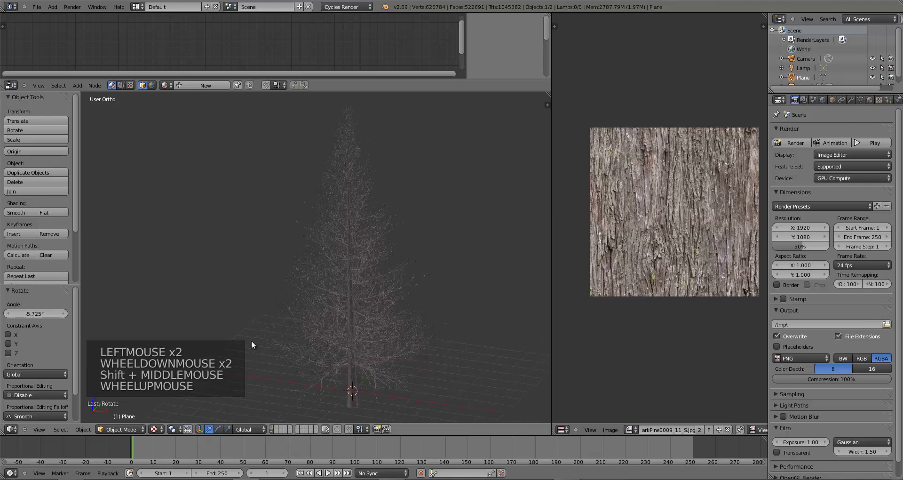
{"action": "scroll", "coordinate": [313, 306], "scroll_direction": "down", "scroll_amount": 4}
{"action": "scroll", "coordinate": [346, 309], "scroll_direction": "up", "scroll_amount": 4}
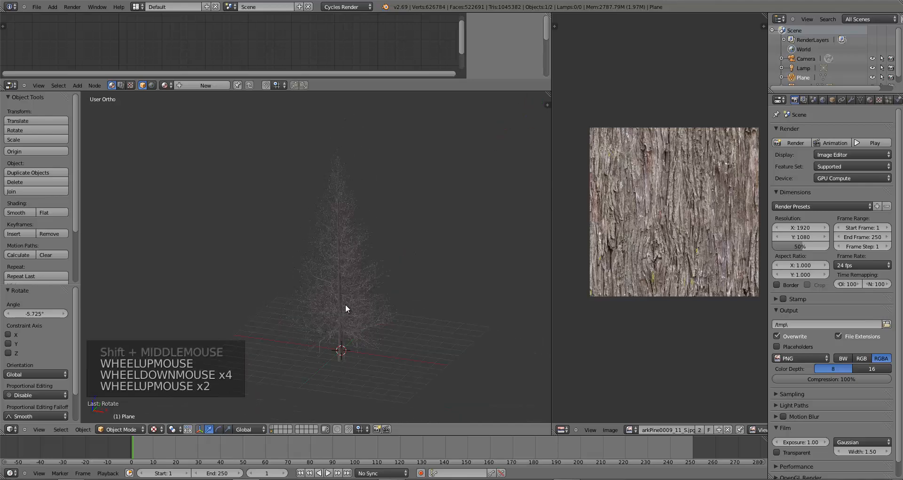
Step: Create a new material for the plane and delete its default shader node
{"action": "left_click", "coordinate": [205, 86]}
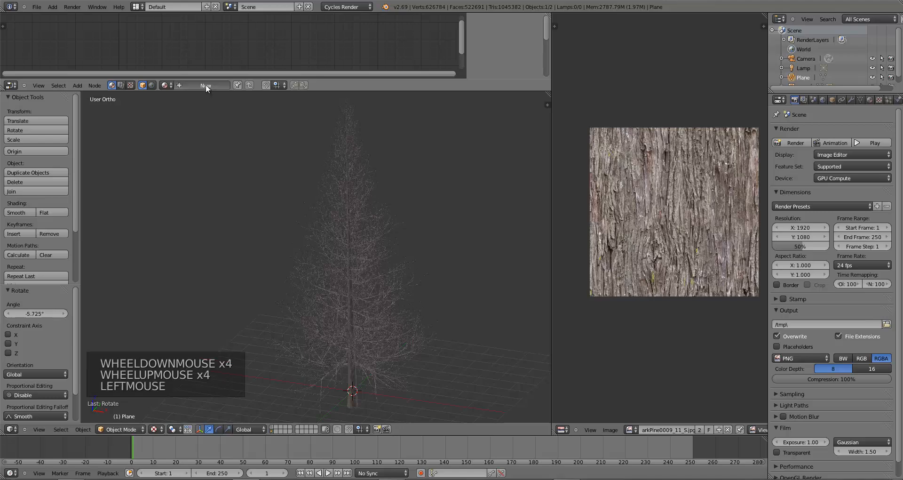
{"action": "left_click", "coordinate": [157, 29]}
{"action": "key", "text": "x"}
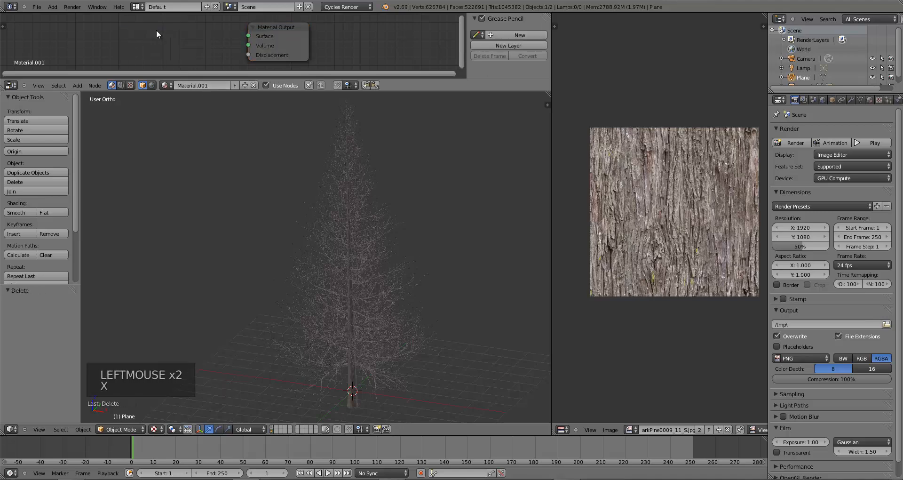
Step: Add an Emission shader to the plane's material and connect it to the Material Output's Surface
{"action": "key", "text": "shift+a"}
{"action": "mouse_move", "coordinate": [141, 63]}
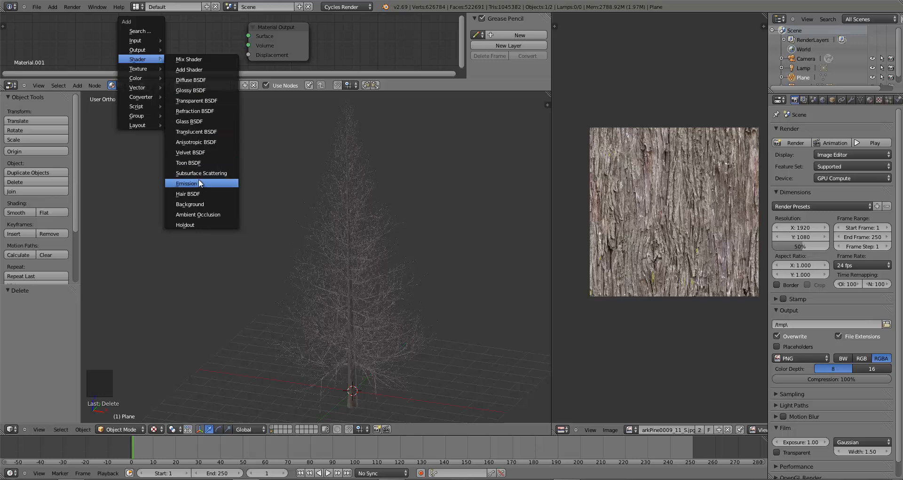
{"action": "left_click", "coordinate": [187, 183]}
{"action": "left_click", "coordinate": [152, 23]}
{"action": "left_click_drag", "start_coordinate": [214, 38], "coordinate": [236, 40]}
{"action": "left_click", "coordinate": [163, 48]}
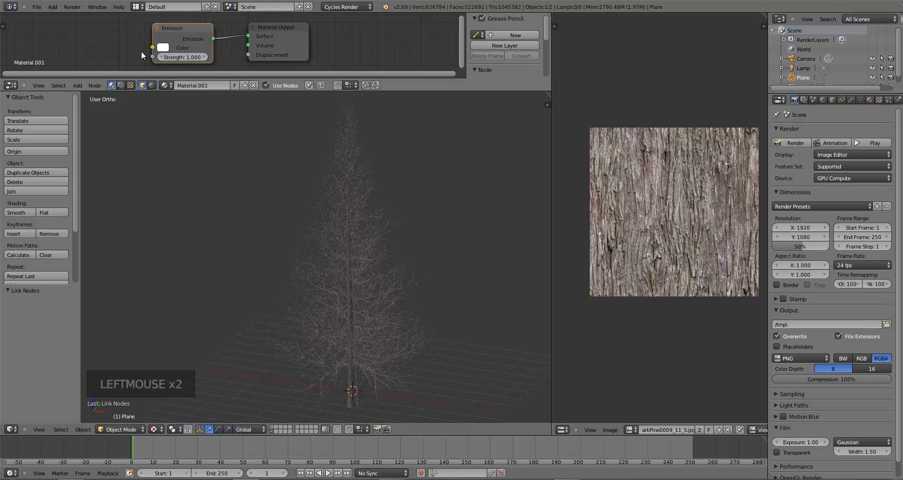
Step: Move the Emission node slightly away from the Material Output and show the 3D view in Rendered shading
{"action": "left_click_drag", "start_coordinate": [166, 31], "coordinate": [150, 28]}
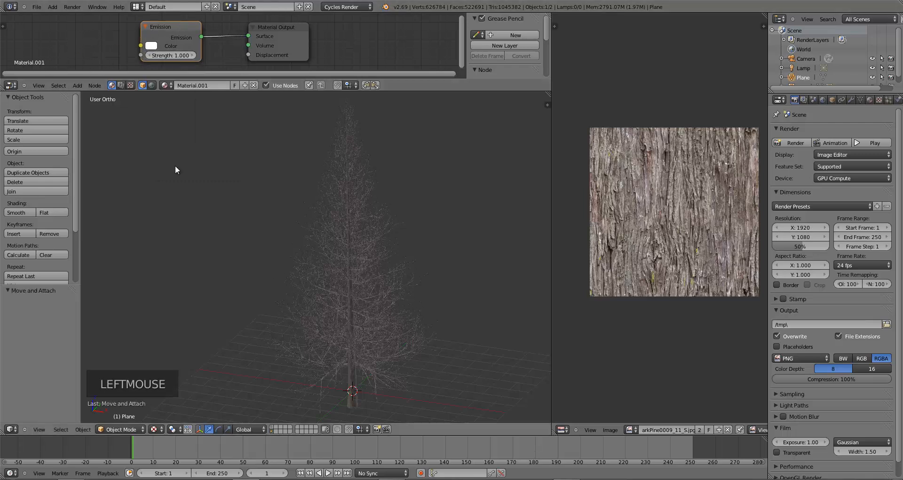
{"action": "left_click", "coordinate": [156, 428]}
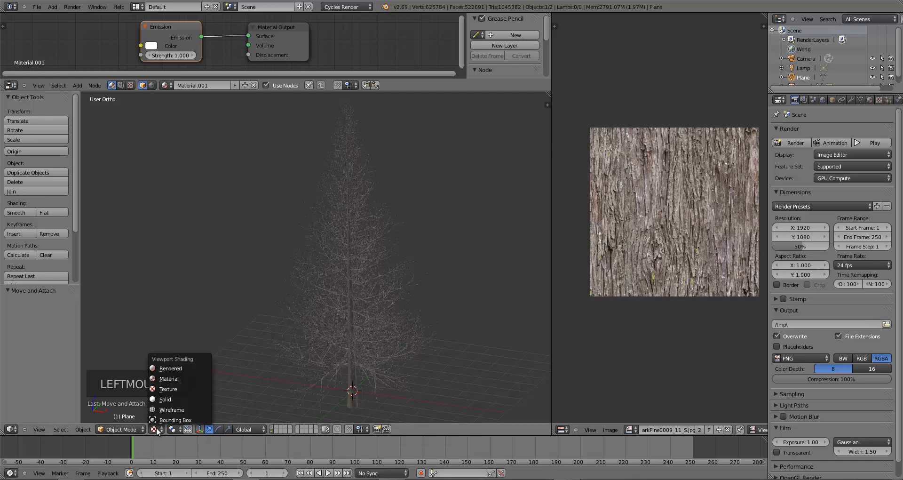
{"action": "left_click", "coordinate": [175, 369]}
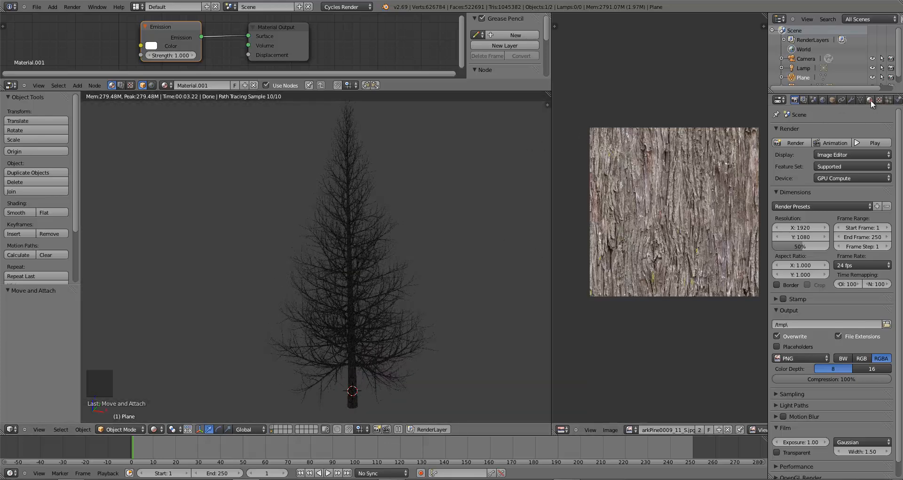
Step: Try strengths of 100, 500 and 250 on the plane's Emission shader to compare the tree's brightness
{"action": "left_click", "coordinate": [174, 54]}
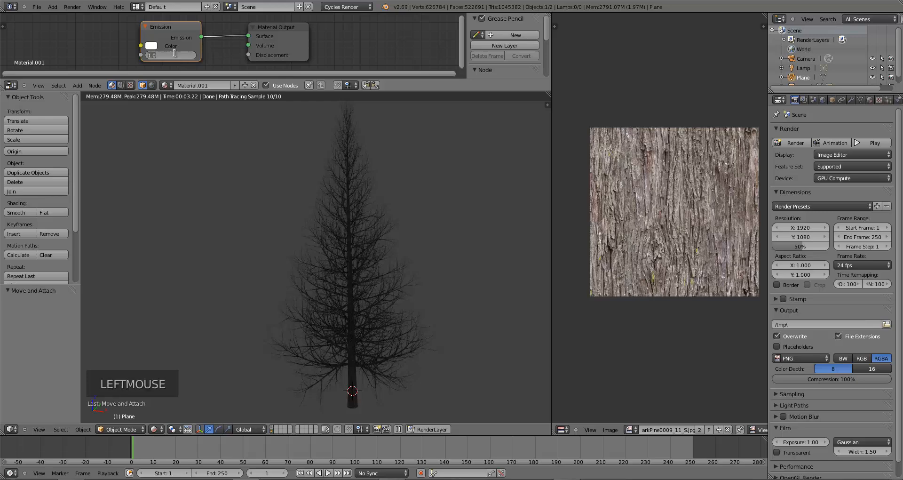
{"action": "type", "text": "100"}
{"action": "key", "text": "Return"}
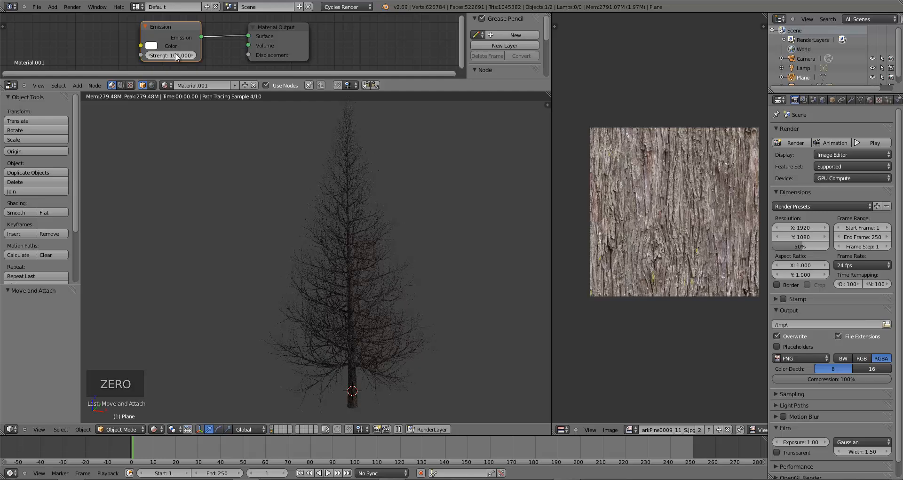
{"action": "left_click", "coordinate": [175, 55]}
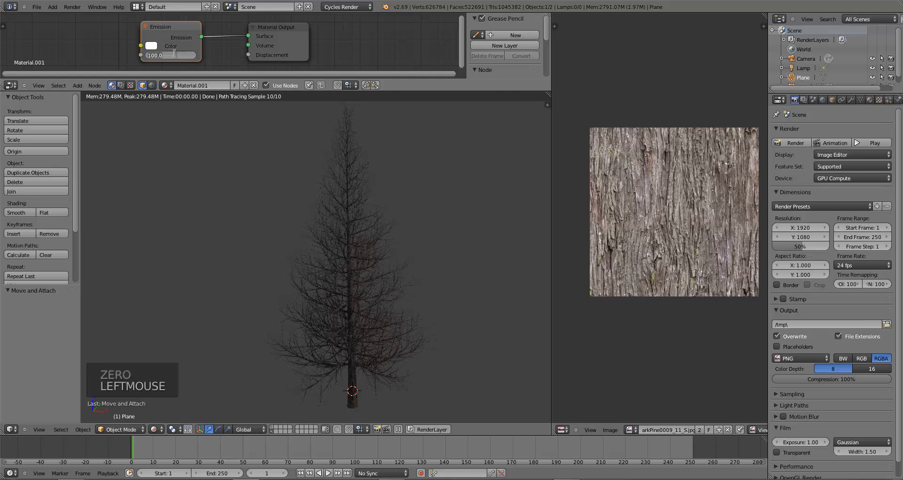
{"action": "type", "text": "500"}
{"action": "key", "text": "Return"}
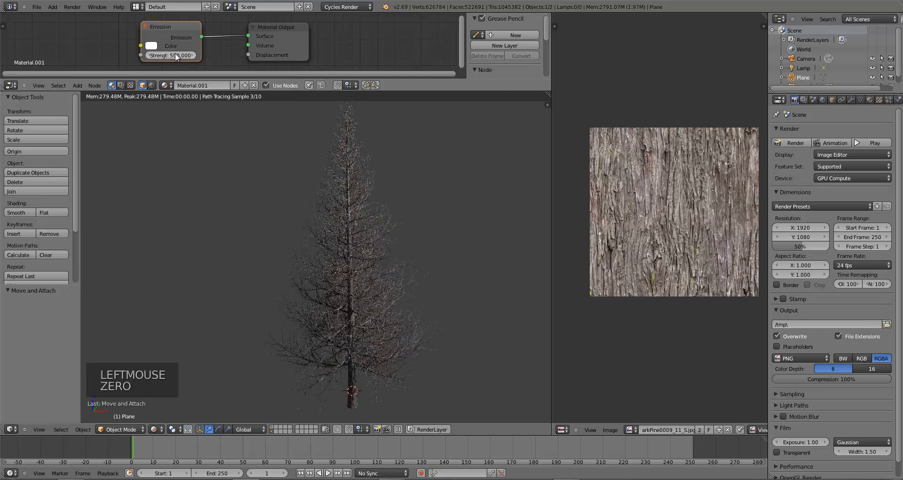
{"action": "left_click", "coordinate": [175, 55]}
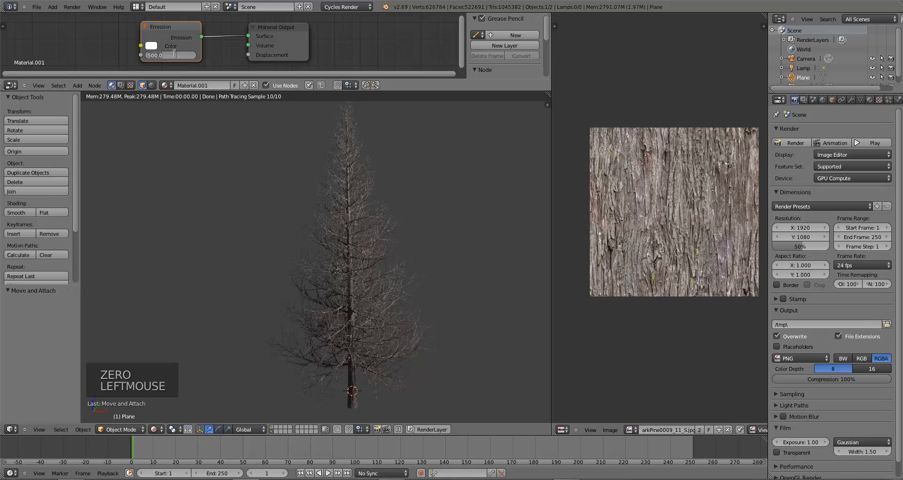
{"action": "type", "text": "250"}
{"action": "key", "text": "Return"}
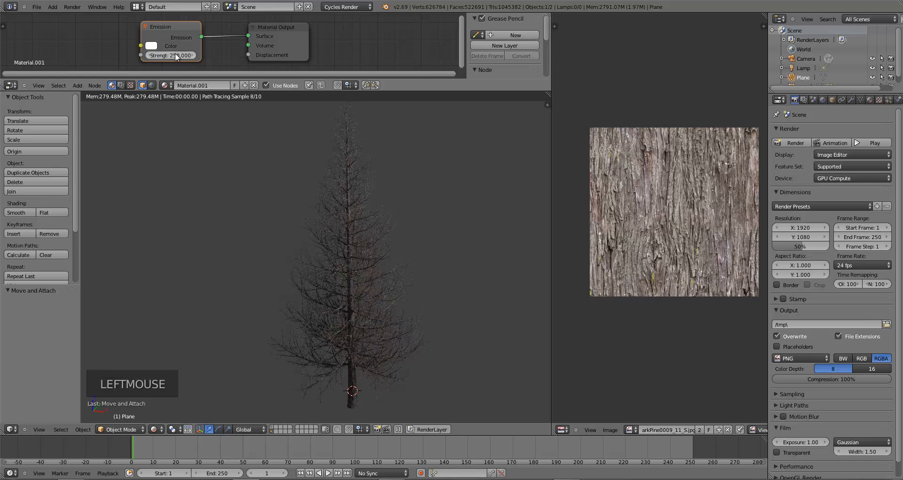
Step: Set the strength of the plane's Emission shader to 200
{"action": "left_click", "coordinate": [175, 55]}
{"action": "type", "text": "10"}
{"action": "key", "text": "BackSpace"}
{"action": "key", "text": "BackSpace"}
{"action": "type", "text": "200"}
{"action": "key", "text": "Return"}
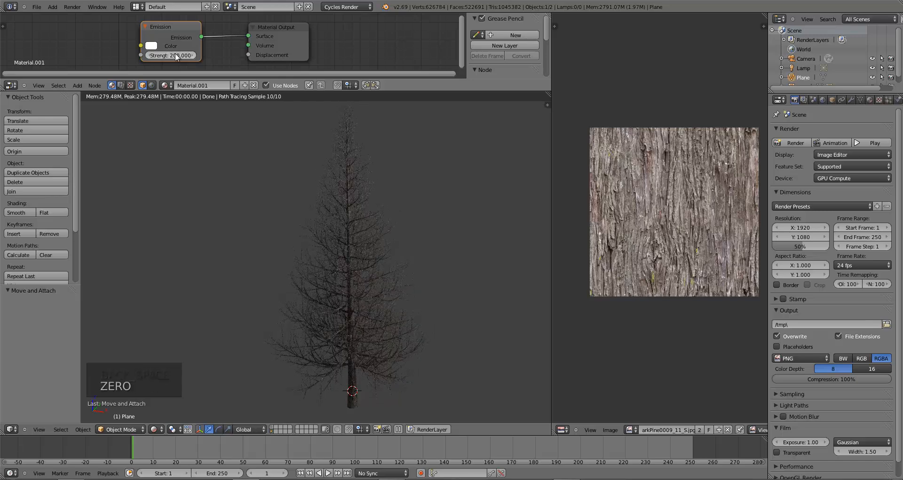
Step: Select the tree and make the node editor taller to fit its material nodes
{"action": "scroll", "coordinate": [393, 253], "scroll_direction": "up", "scroll_amount": 7}
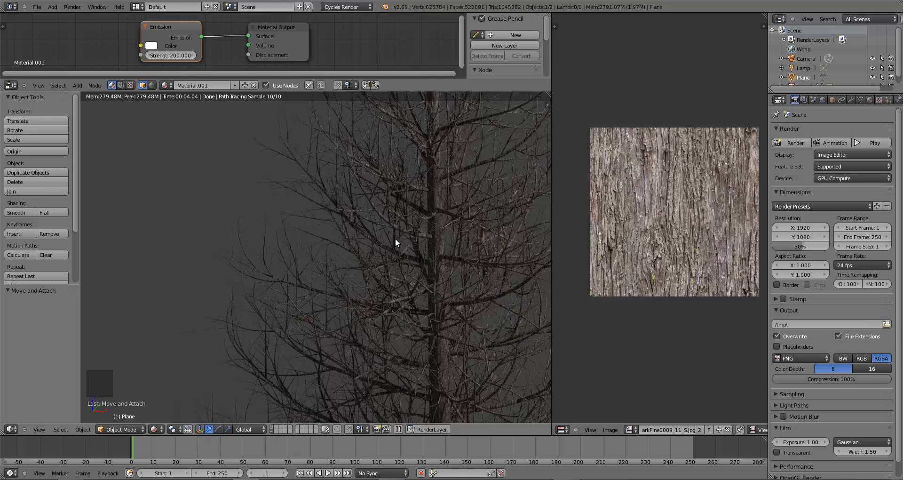
{"action": "scroll", "coordinate": [395, 238], "scroll_direction": "up", "scroll_amount": 1}
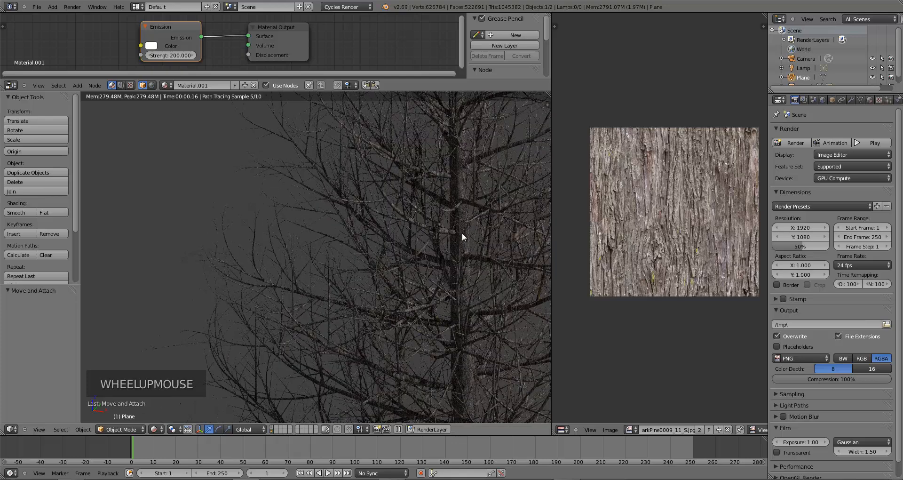
{"action": "scroll", "coordinate": [451, 254], "scroll_direction": "down", "scroll_amount": 3}
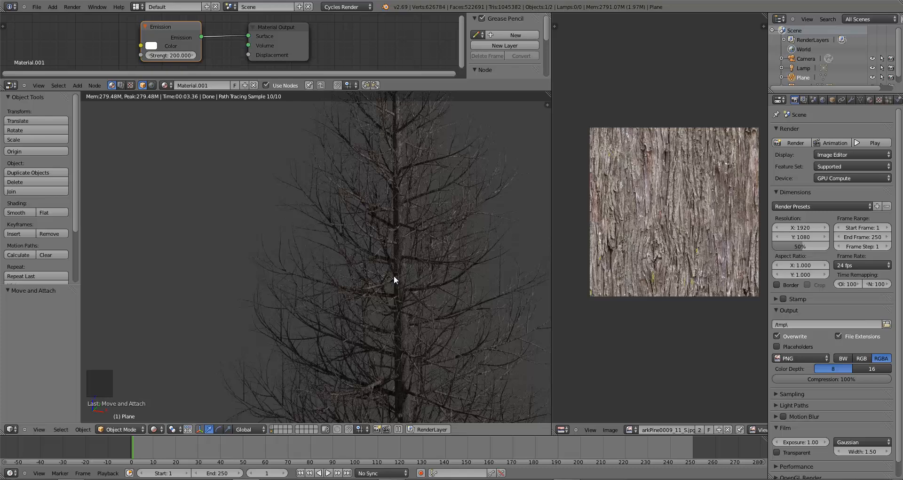
{"action": "scroll", "coordinate": [393, 276], "scroll_direction": "down", "scroll_amount": 5}
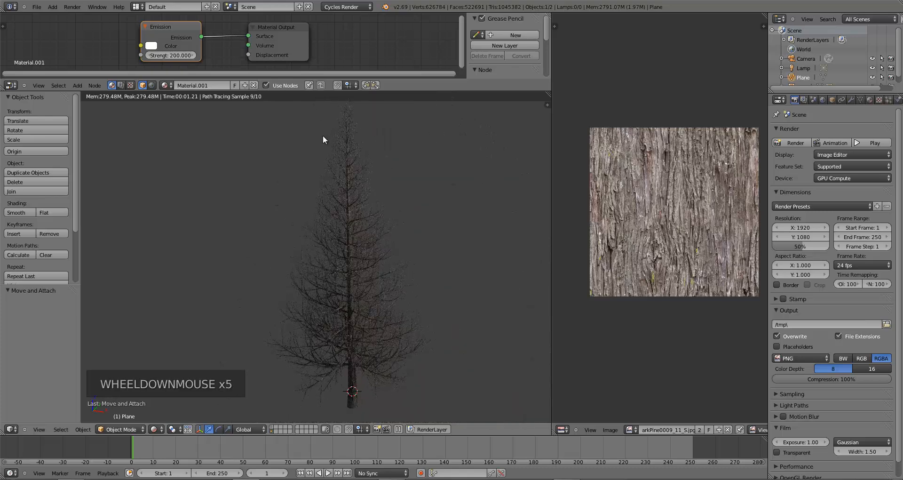
{"action": "right_click", "coordinate": [332, 194]}
{"action": "left_click_drag", "start_coordinate": [328, 26], "coordinate": [352, 28]}
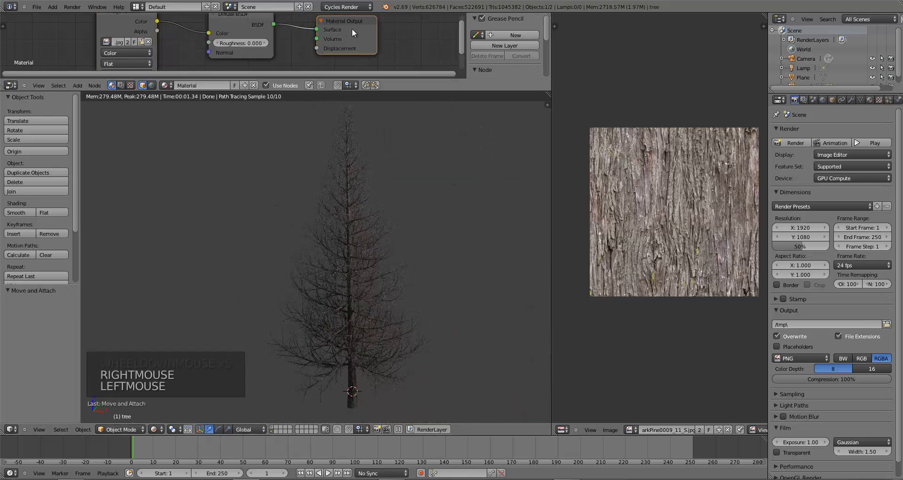
{"action": "left_click_drag", "start_coordinate": [416, 79], "coordinate": [414, 153]}
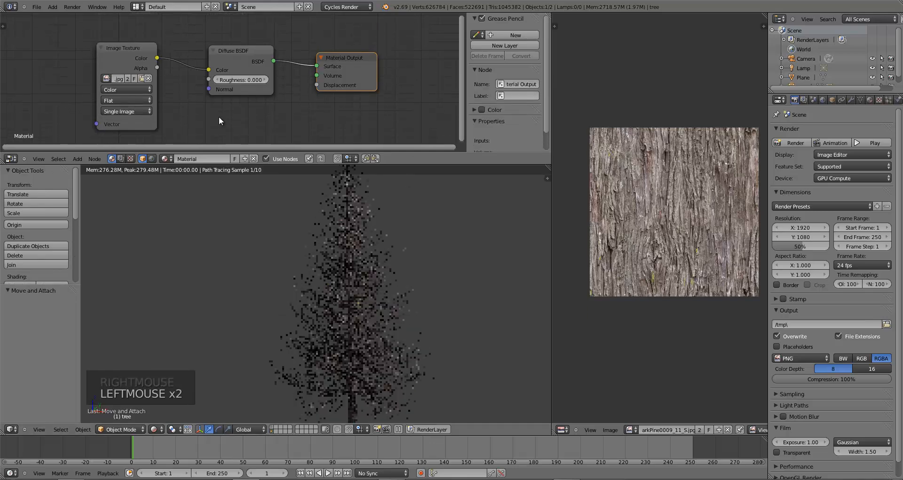
Step: Spread out the tree material's nodes by moving the Image Texture and Diffuse BSDF away from the Material Output
{"action": "left_click_drag", "start_coordinate": [112, 48], "coordinate": [55, 33]}
{"action": "left_click_drag", "start_coordinate": [218, 54], "coordinate": [202, 37]}
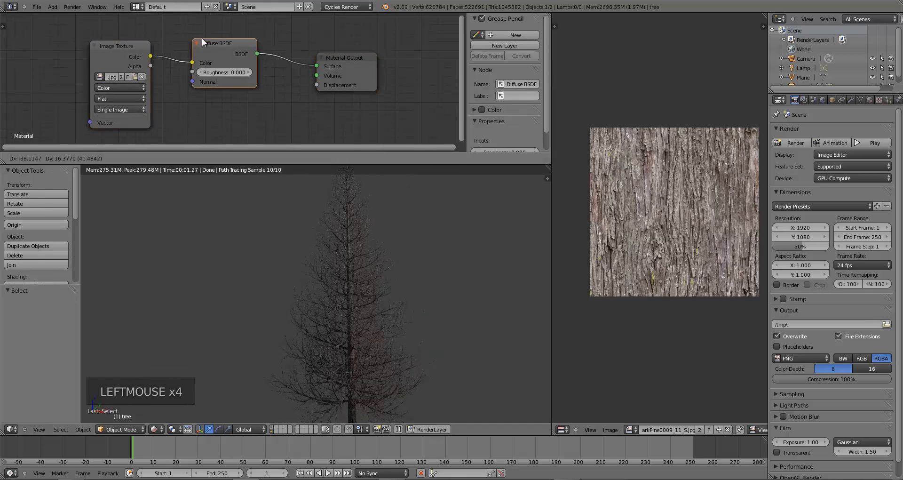
{"action": "left_click_drag", "start_coordinate": [123, 50], "coordinate": [56, 34]}
{"action": "left_click_drag", "start_coordinate": [236, 55], "coordinate": [203, 37]}
{"action": "left_click", "coordinate": [44, 39]}
Step: Connect the Image Texture's Color output directly to the Material Output's Displacement and check the branches
{"action": "left_click_drag", "start_coordinate": [83, 41], "coordinate": [320, 83]}
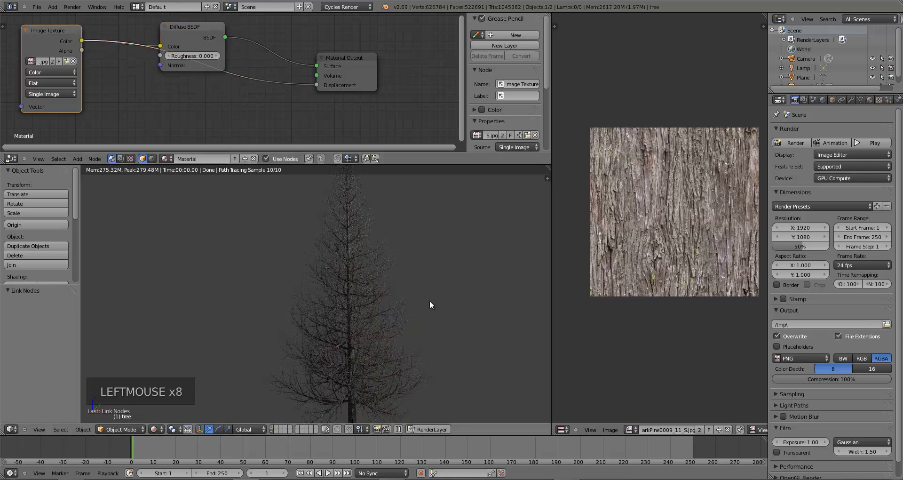
{"action": "scroll", "coordinate": [399, 313], "scroll_direction": "up", "scroll_amount": 6}
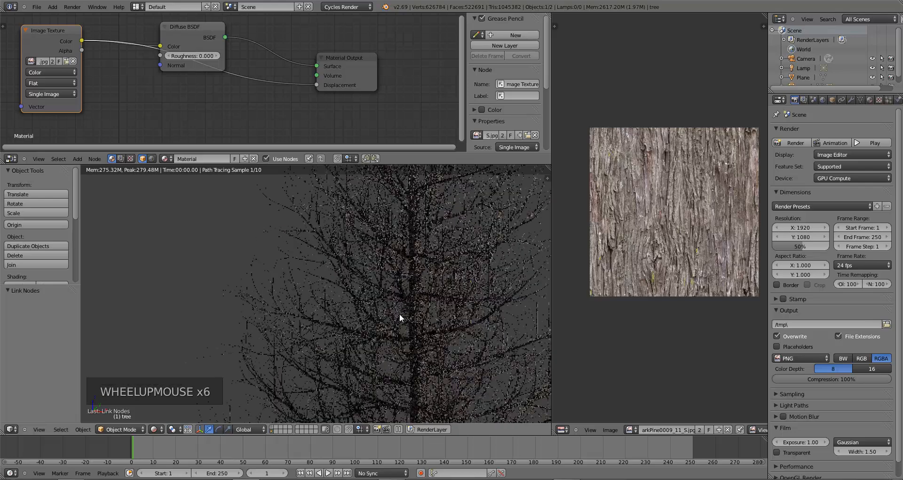
{"action": "scroll", "coordinate": [400, 314], "scroll_direction": "up", "scroll_amount": 2}
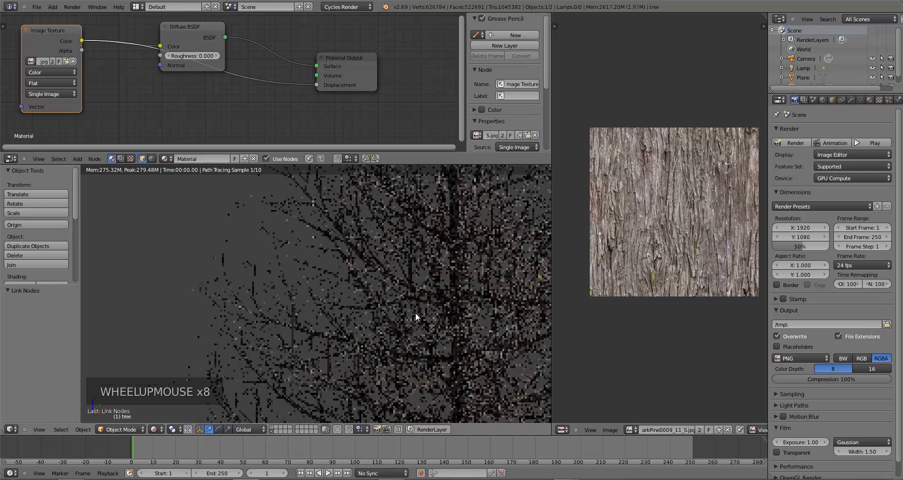
{"action": "middle_click_drag", "start_coordinate": [436, 304], "coordinate": [433, 303], "text": "shift"}
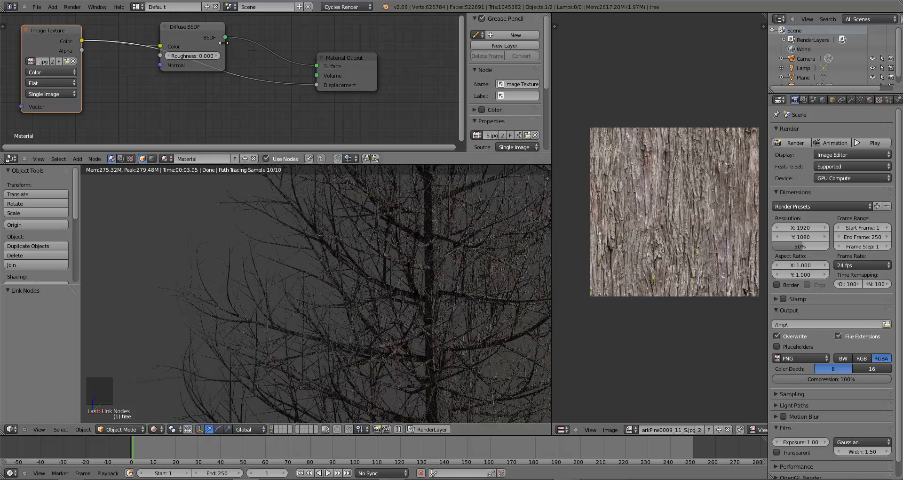
Step: Add a Math node and wire it between the Image Texture's Color output and the Material Output's Displacement input
{"action": "key", "text": "shift+a"}
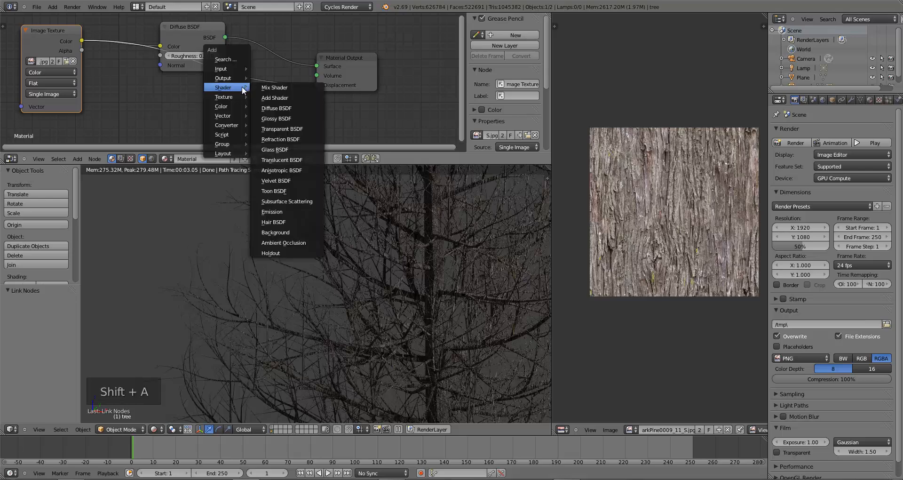
{"action": "mouse_move", "coordinate": [229, 126]}
{"action": "left_click", "coordinate": [262, 125]}
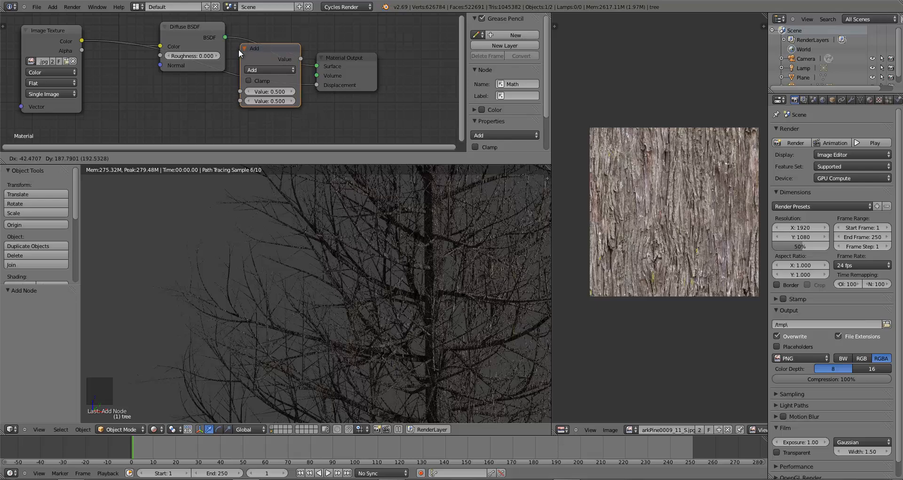
{"action": "left_click", "coordinate": [236, 52]}
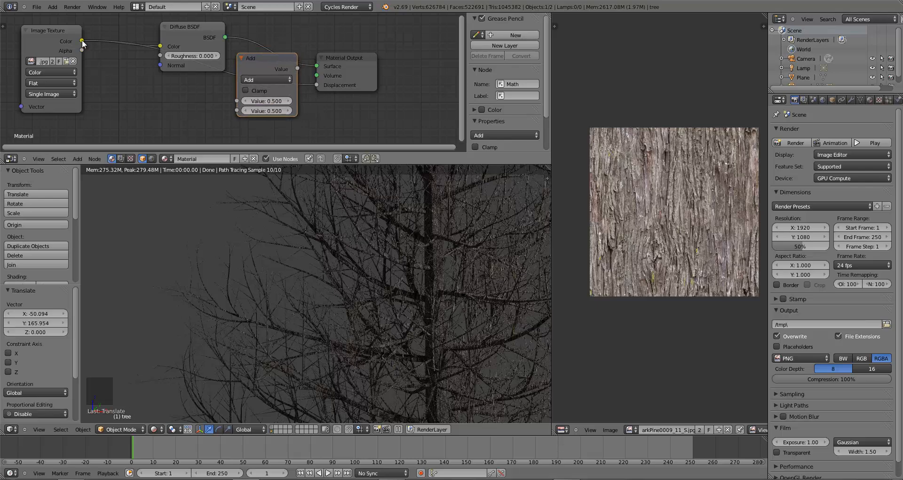
{"action": "left_click_drag", "start_coordinate": [82, 40], "coordinate": [239, 100]}
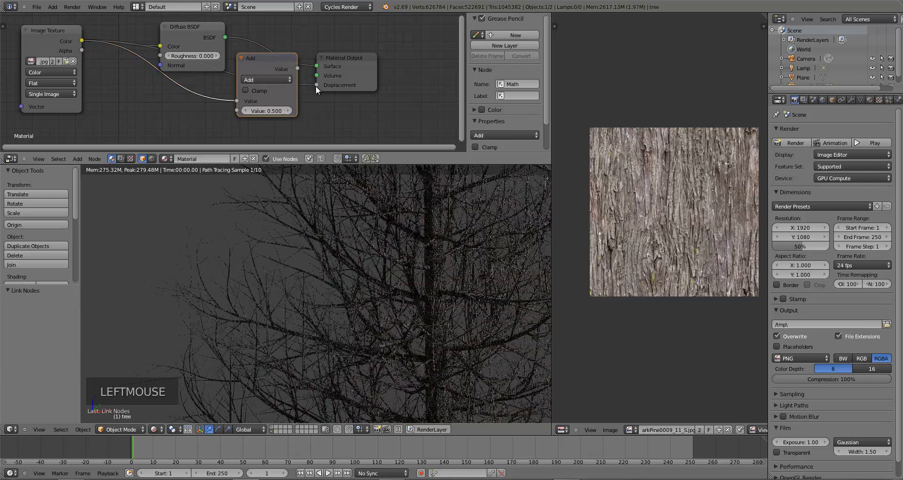
{"action": "left_click_drag", "start_coordinate": [317, 86], "coordinate": [317, 85]}
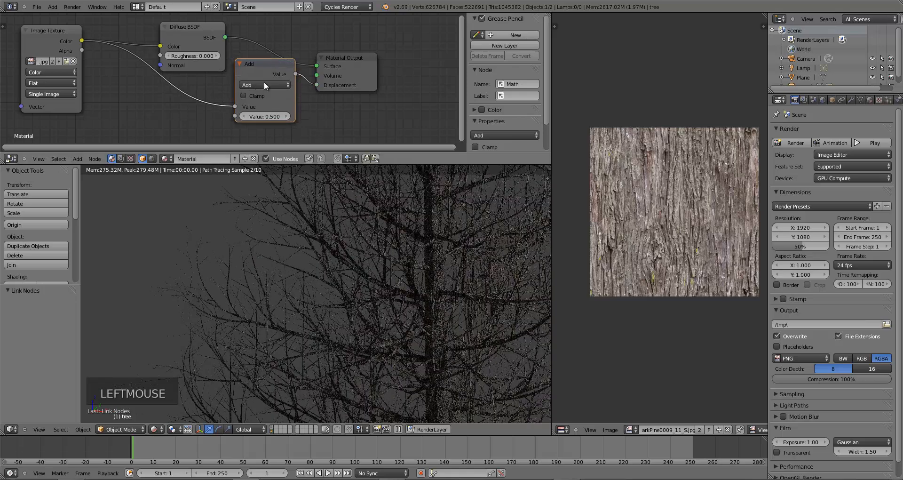
Step: Change the Math node's operation to Multiply and set its second value to 0.25
{"action": "left_click", "coordinate": [265, 83]}
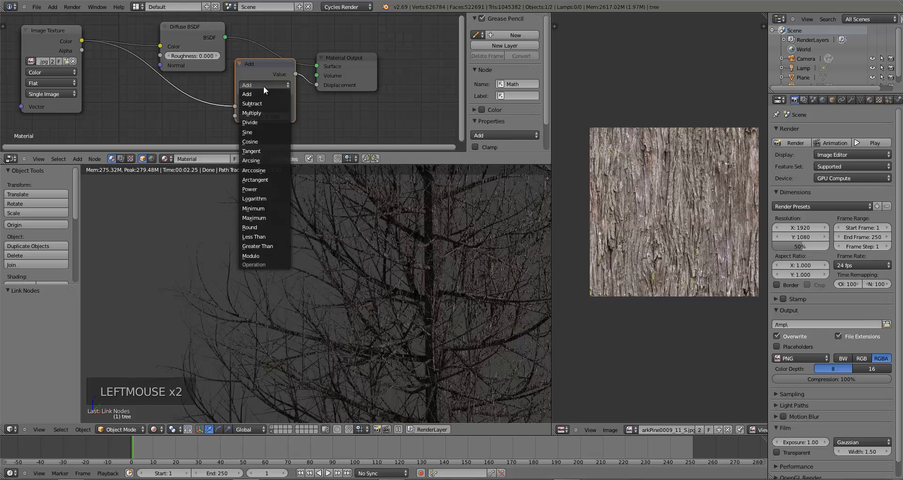
{"action": "left_click", "coordinate": [256, 114]}
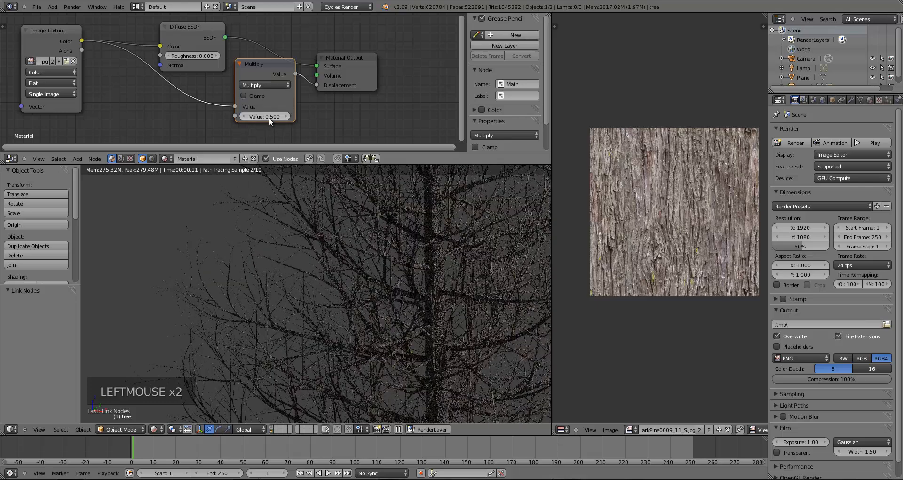
{"action": "left_click", "coordinate": [268, 117]}
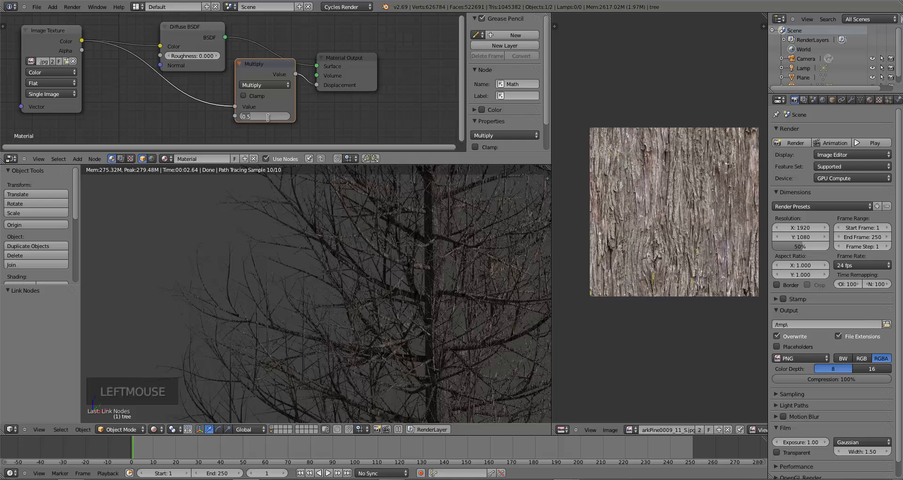
{"action": "type", "text": "2"}
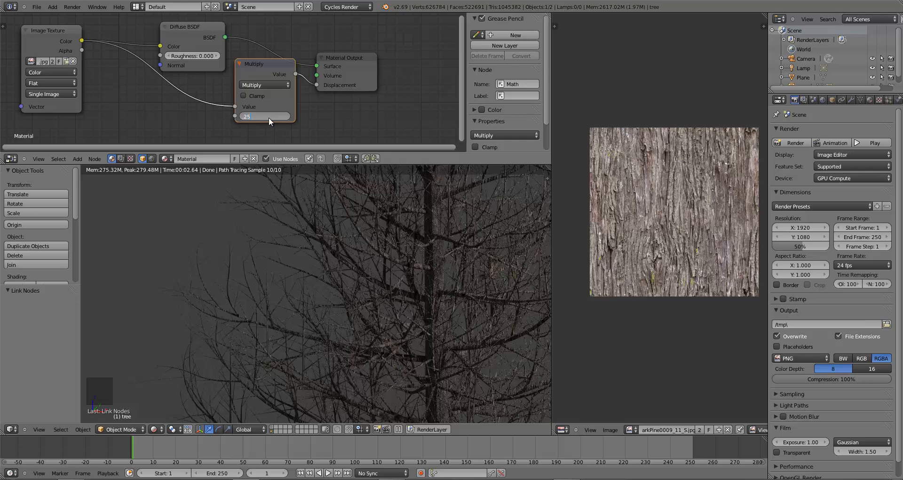
{"action": "type", "text": "5"}
{"action": "key", "text": "Return"}
Step: Rename the tree's material to tree_Bark
{"action": "scroll", "coordinate": [439, 239], "scroll_direction": "down", "scroll_amount": 2}
{"action": "scroll", "coordinate": [411, 261], "scroll_direction": "down", "scroll_amount": 2}
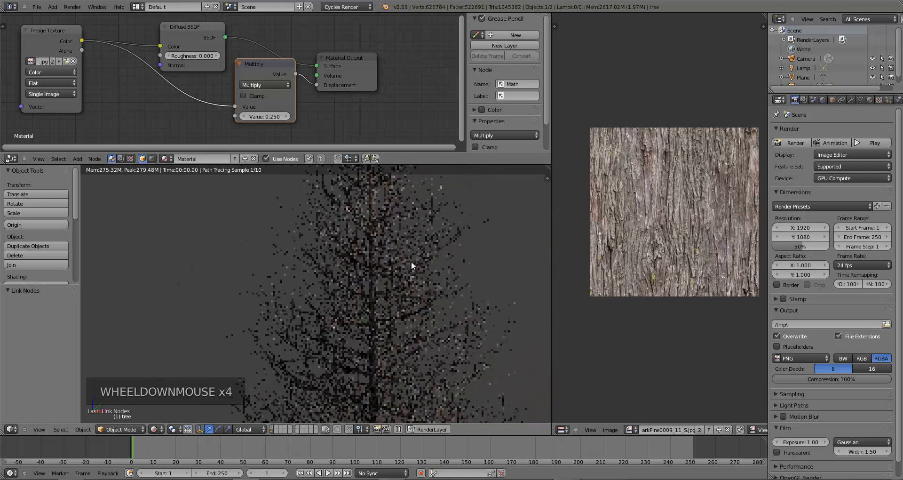
{"action": "scroll", "coordinate": [413, 282], "scroll_direction": "down", "scroll_amount": 1}
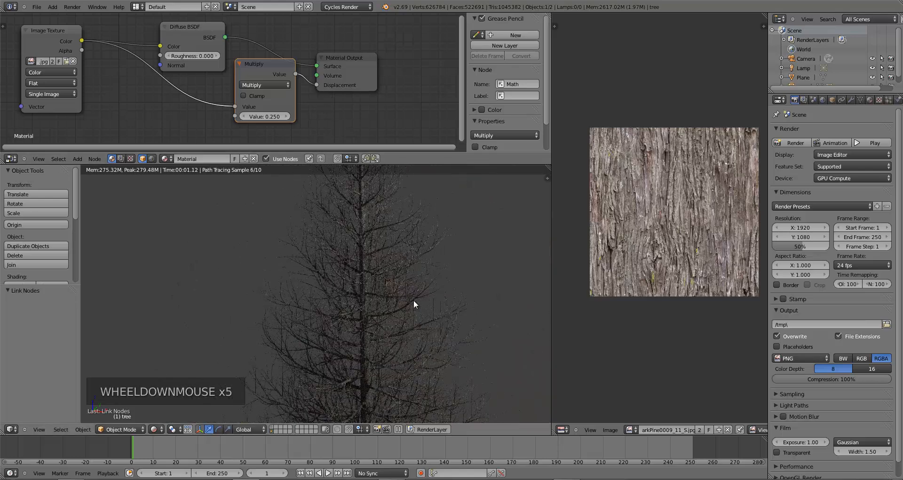
{"action": "scroll", "coordinate": [413, 301], "scroll_direction": "down", "scroll_amount": 1}
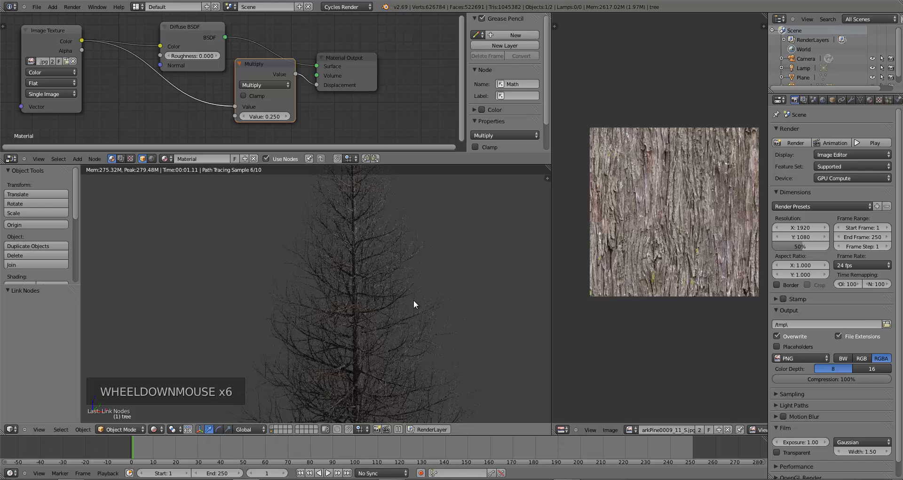
{"action": "scroll", "coordinate": [413, 300], "scroll_direction": "down", "scroll_amount": 1}
{"action": "left_click", "coordinate": [196, 158]}
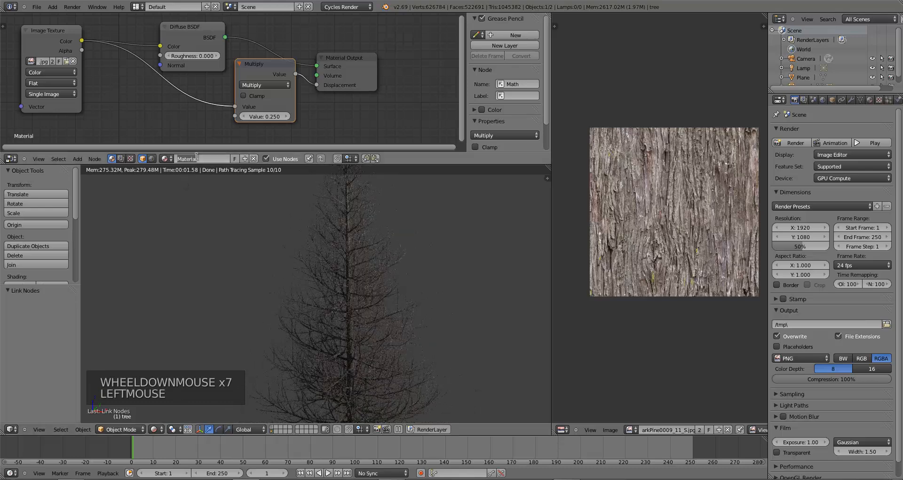
{"action": "type", "text": "tree"}
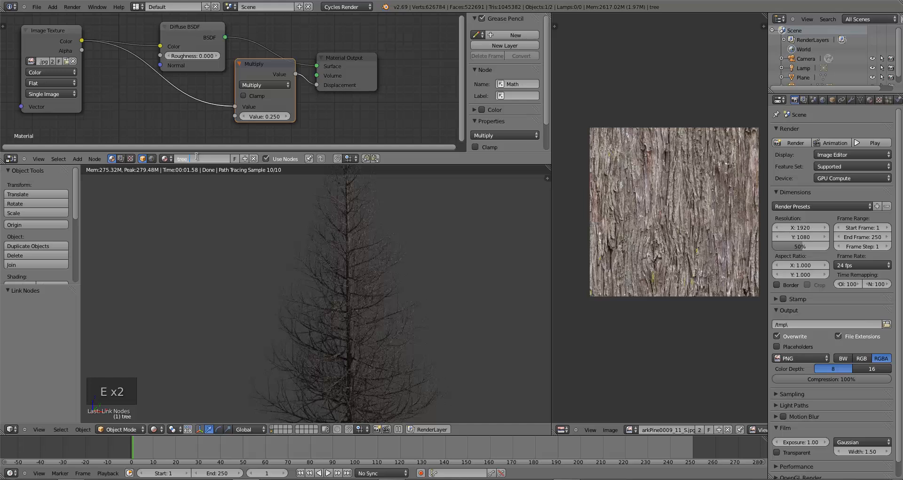
{"action": "type", "text": "_Bar"}
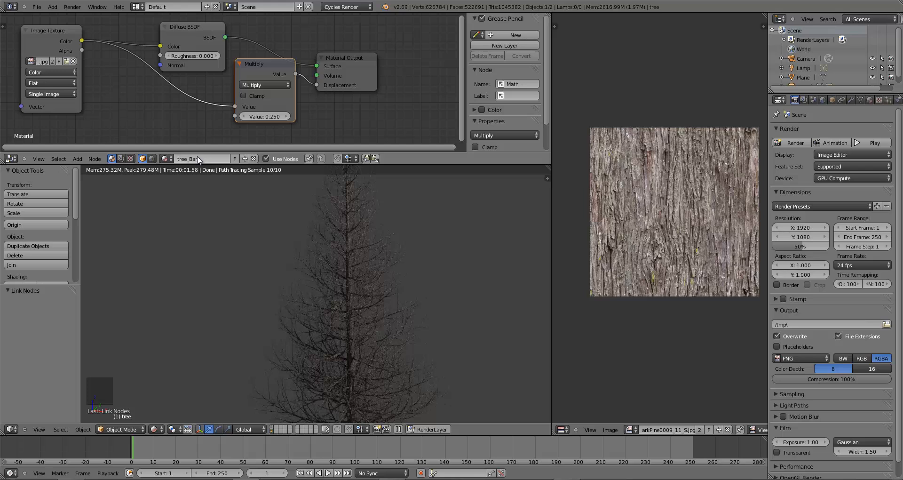
{"action": "type", "text": "k"}
{"action": "key", "text": "Return"}
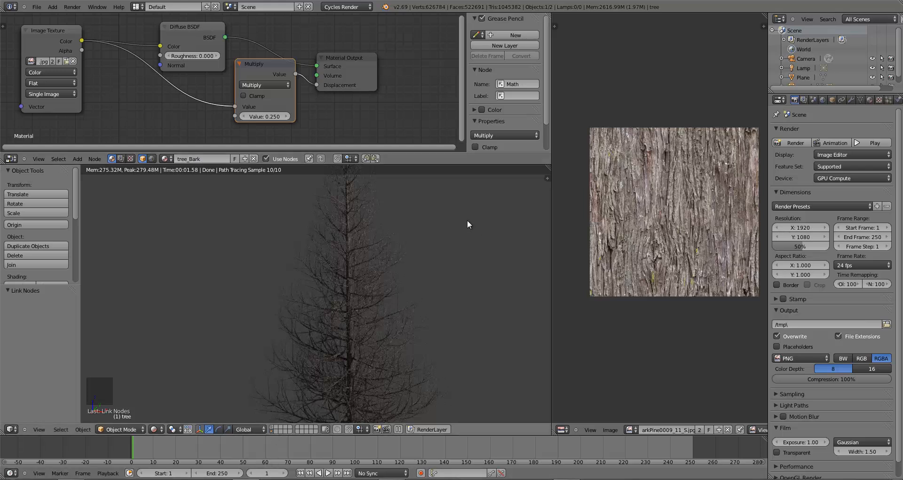
Step: Move the leaves object from the first layer to the tree's layer 11 and display that layer
{"action": "scroll", "coordinate": [411, 267], "scroll_direction": "down", "scroll_amount": 3}
{"action": "scroll", "coordinate": [411, 266], "scroll_direction": "up", "scroll_amount": 1}
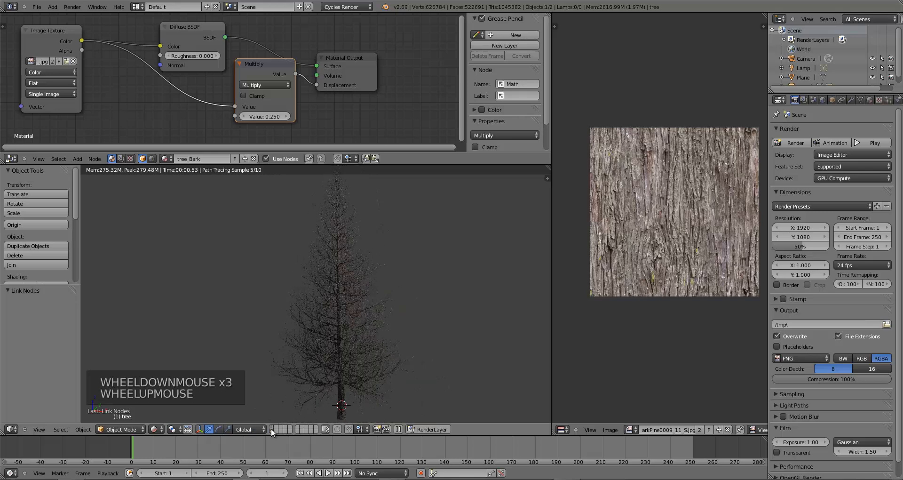
{"action": "left_click", "coordinate": [271, 428]}
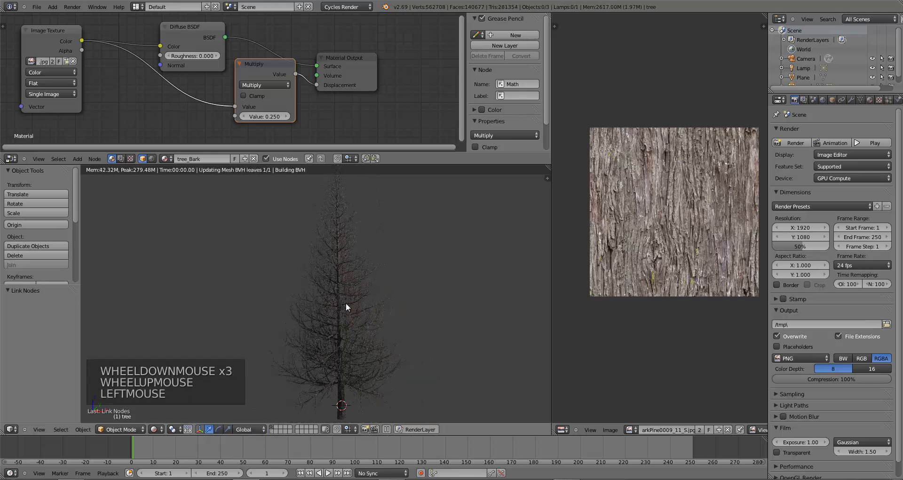
{"action": "right_click", "coordinate": [336, 315]}
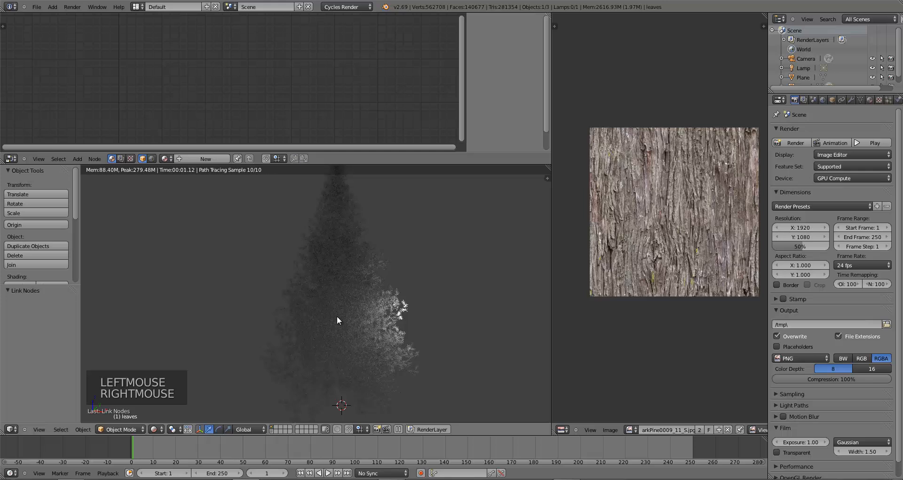
{"action": "key", "text": "m"}
{"action": "key", "text": "m"}
{"action": "left_click", "coordinate": [411, 340]}
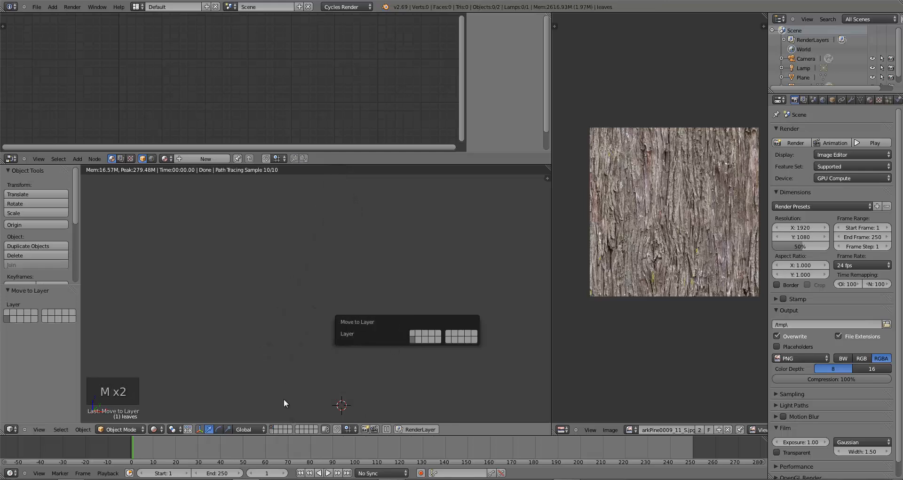
{"action": "left_click", "coordinate": [272, 430]}
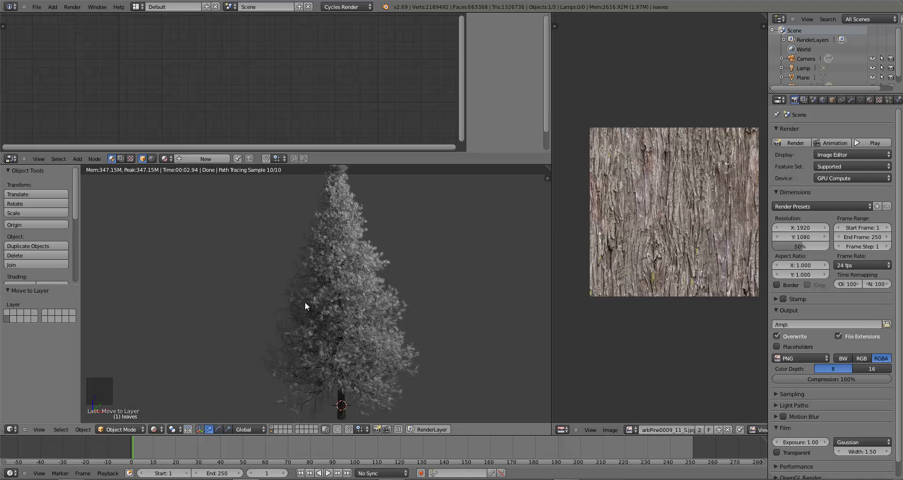
Step: Select the leaves object and create a new material for it
{"action": "scroll", "coordinate": [305, 306], "scroll_direction": "up", "scroll_amount": 3}
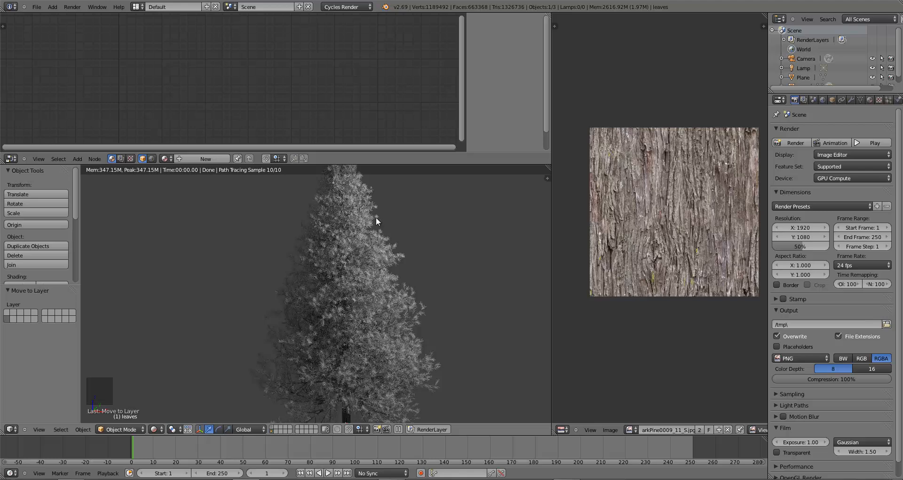
{"action": "right_click", "coordinate": [353, 226]}
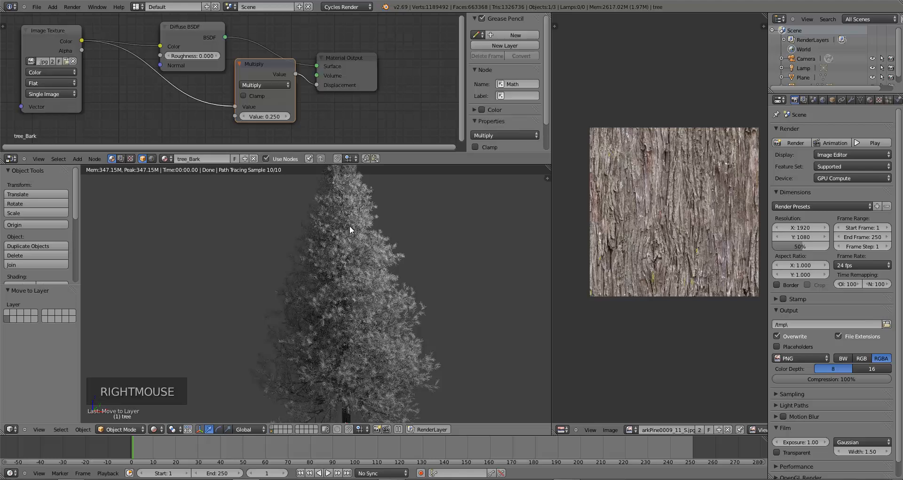
{"action": "right_click", "coordinate": [333, 230]}
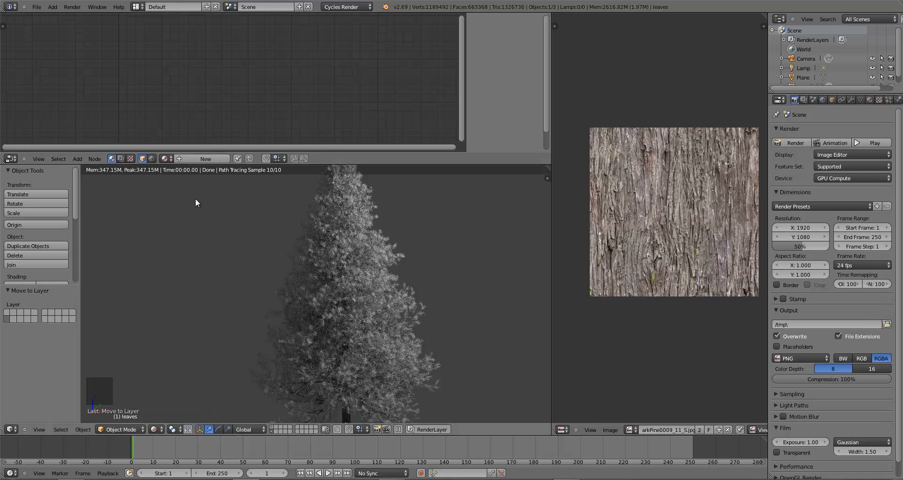
{"action": "left_click", "coordinate": [206, 159]}
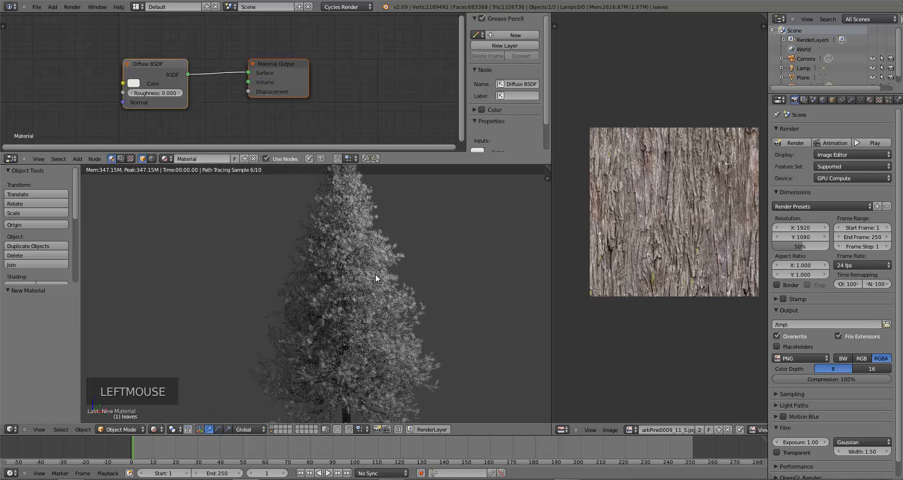
Step: Switch the viewport to solid shading and spread the leaf material's Material Output and Diffuse BSDF nodes apart
{"action": "scroll", "coordinate": [376, 274], "scroll_direction": "down", "scroll_amount": 1}
{"action": "scroll", "coordinate": [375, 273], "scroll_direction": "up", "scroll_amount": 1}
{"action": "key", "text": "z"}
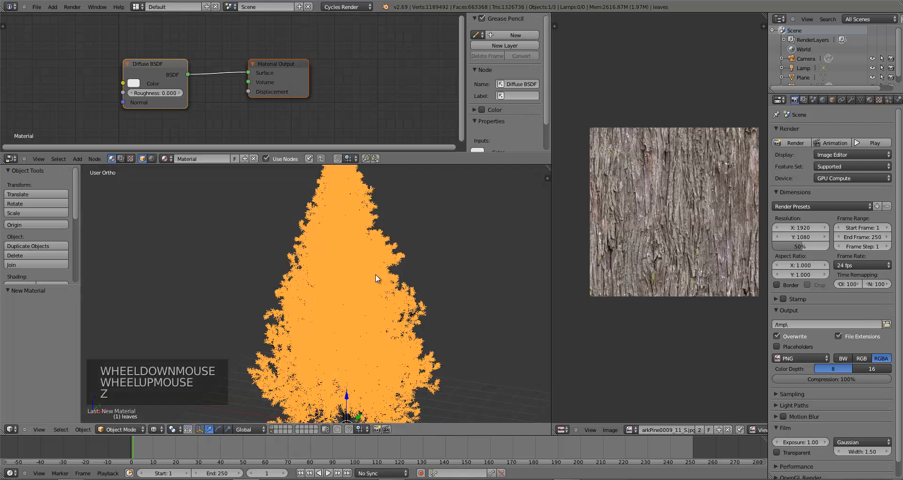
{"action": "key", "text": "z"}
{"action": "left_click_drag", "start_coordinate": [278, 74], "coordinate": [353, 74]}
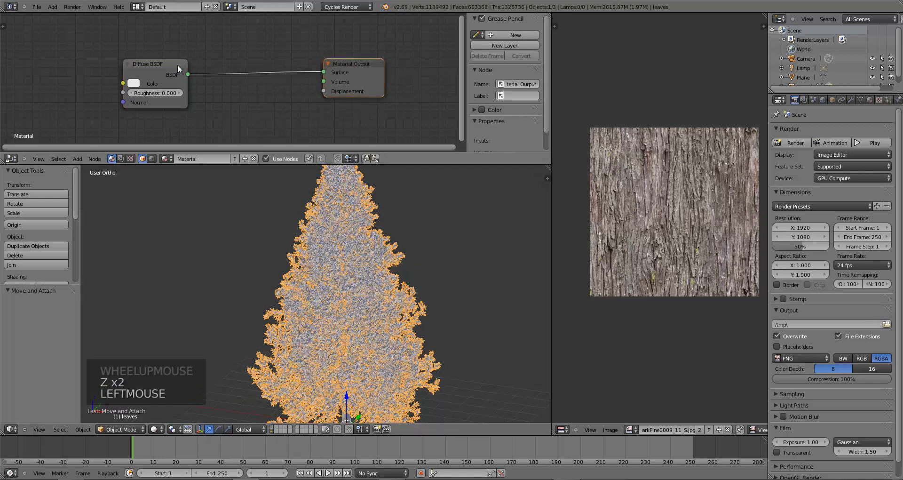
{"action": "left_click_drag", "start_coordinate": [178, 66], "coordinate": [208, 28]}
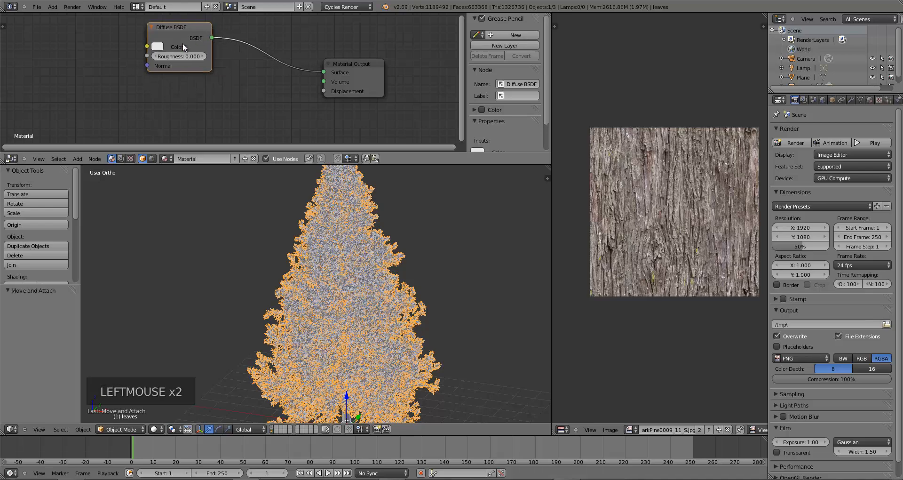
Step: Set the leaves' Diffuse BSDF color to an olive green of about R 0.221, G 0.324, B 0.046
{"action": "left_click", "coordinate": [159, 47]}
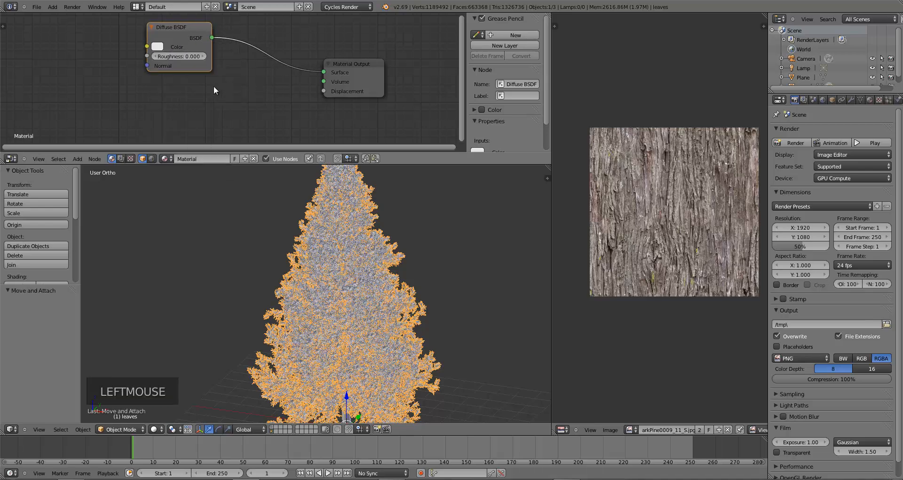
{"action": "left_click", "coordinate": [157, 46]}
{"action": "left_click_drag", "start_coordinate": [226, 69], "coordinate": [226, 65]}
{"action": "left_click", "coordinate": [166, 85]}
{"action": "left_click_drag", "start_coordinate": [170, 88], "coordinate": [165, 89]}
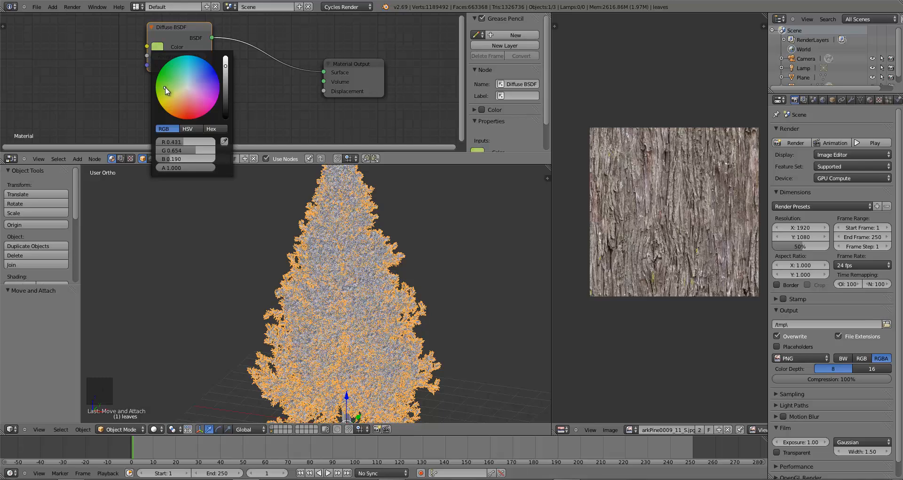
{"action": "left_click_drag", "start_coordinate": [225, 68], "coordinate": [227, 75]}
{"action": "left_click", "coordinate": [166, 90]}
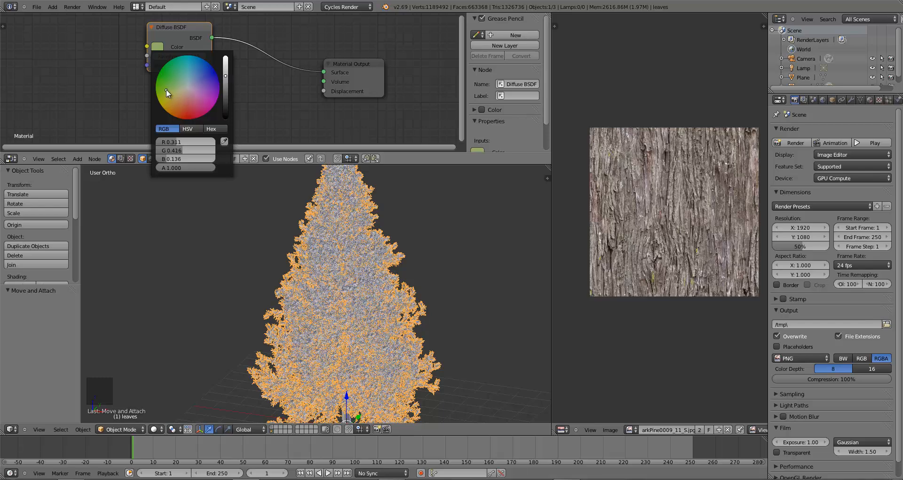
{"action": "left_click_drag", "start_coordinate": [166, 88], "coordinate": [160, 90]}
{"action": "left_click_drag", "start_coordinate": [226, 78], "coordinate": [226, 80]}
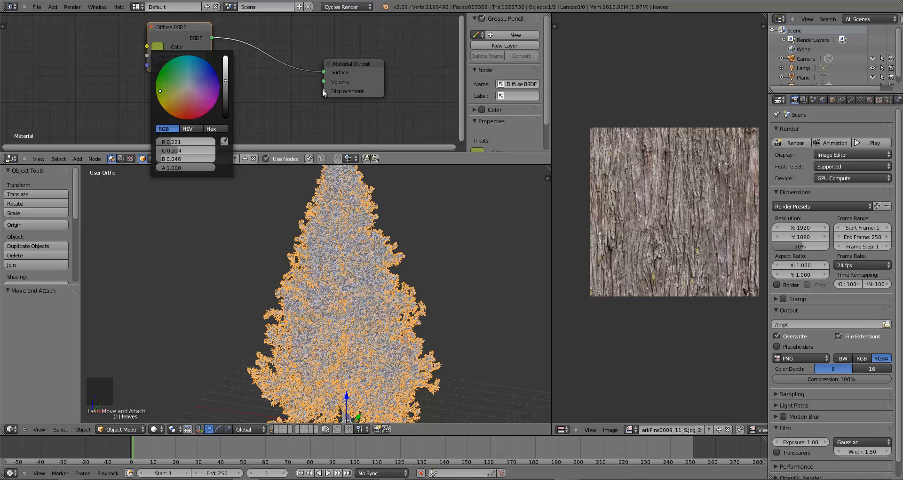
Step: Switch the viewport to Rendered shading and brighten the leaves' diffuse color to about R 0.459, G 0.592, B 0.194
{"action": "left_click", "coordinate": [151, 428]}
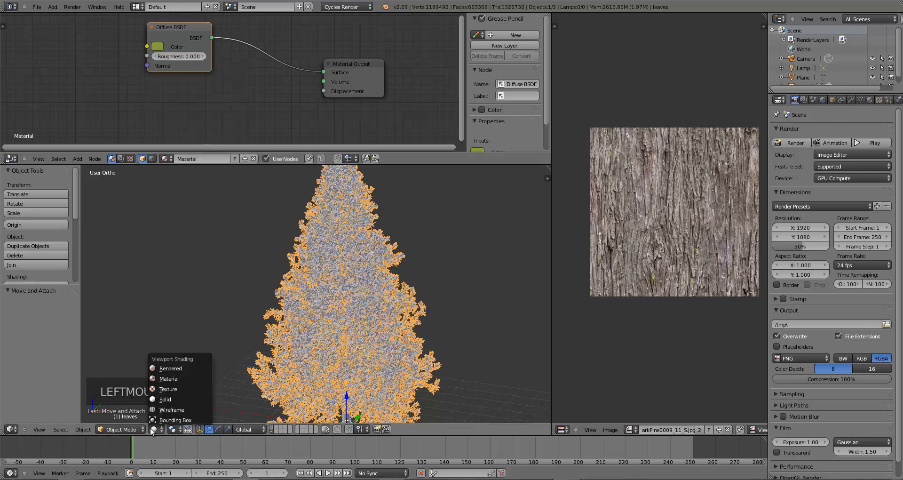
{"action": "left_click", "coordinate": [179, 368]}
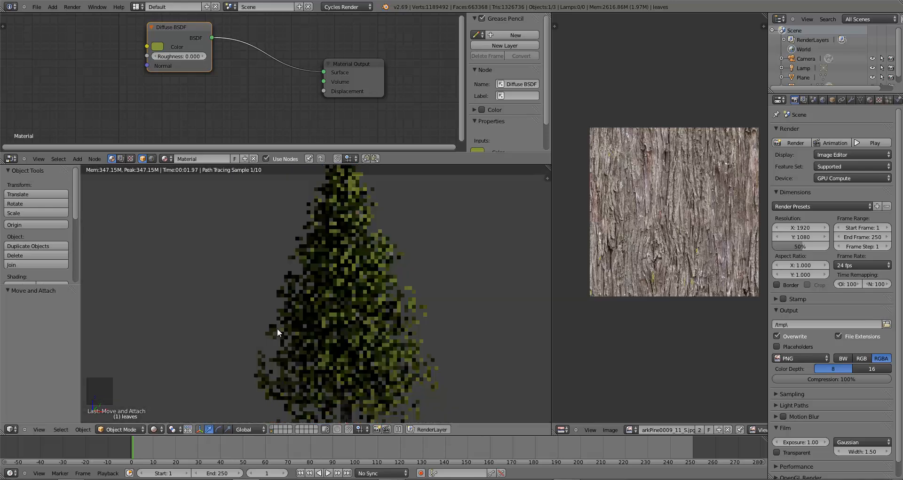
{"action": "left_click", "coordinate": [159, 46]}
{"action": "left_click", "coordinate": [165, 90]}
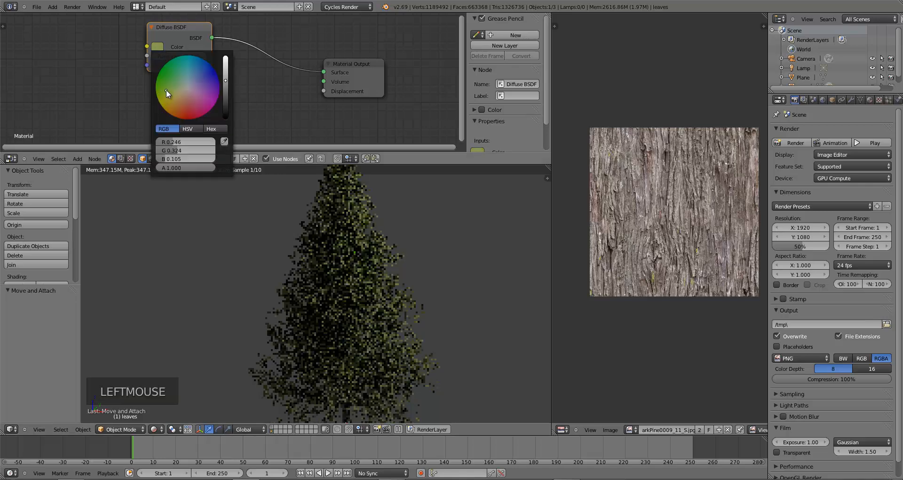
{"action": "left_click", "coordinate": [227, 75]}
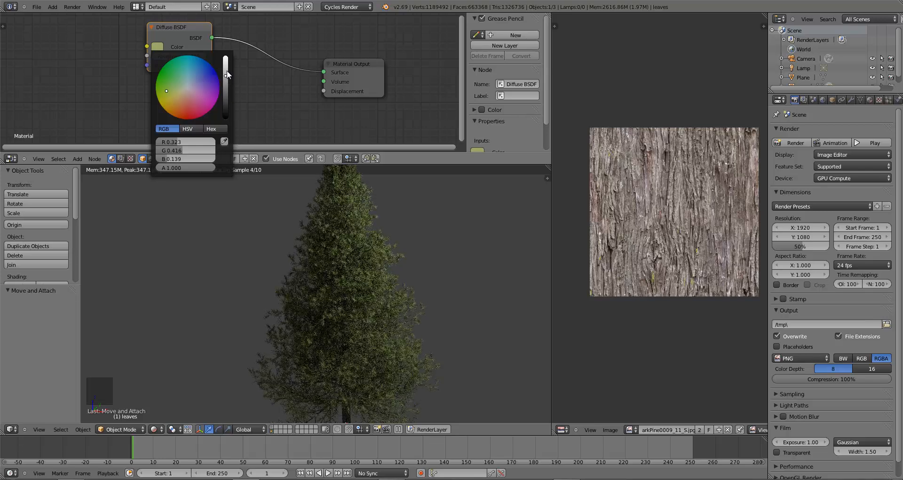
{"action": "left_click", "coordinate": [227, 70]}
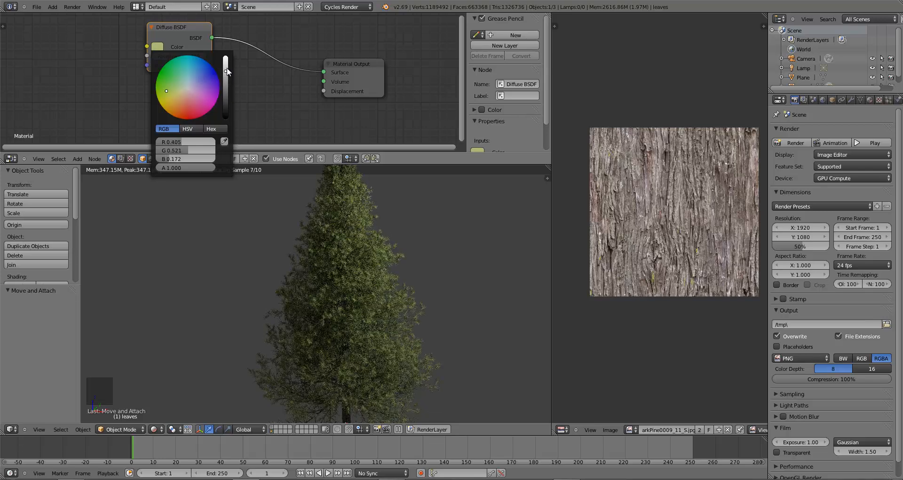
{"action": "left_click", "coordinate": [227, 67]}
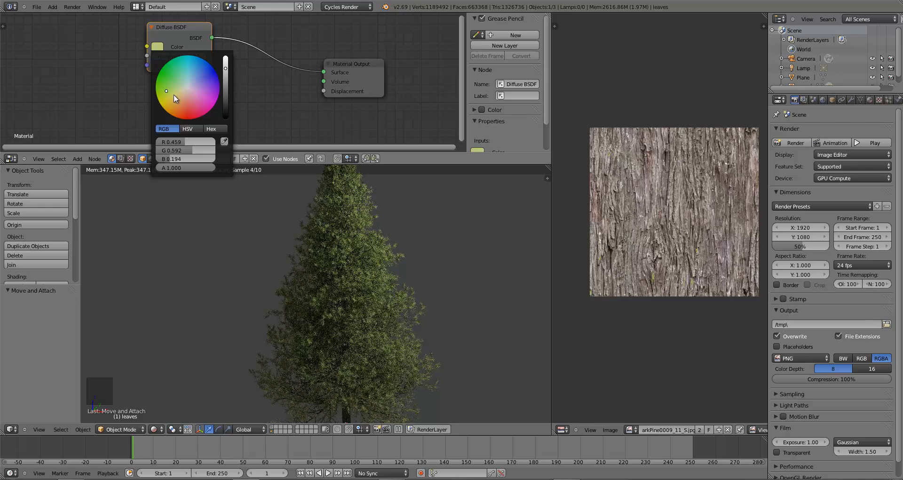
{"action": "left_click", "coordinate": [157, 48]}
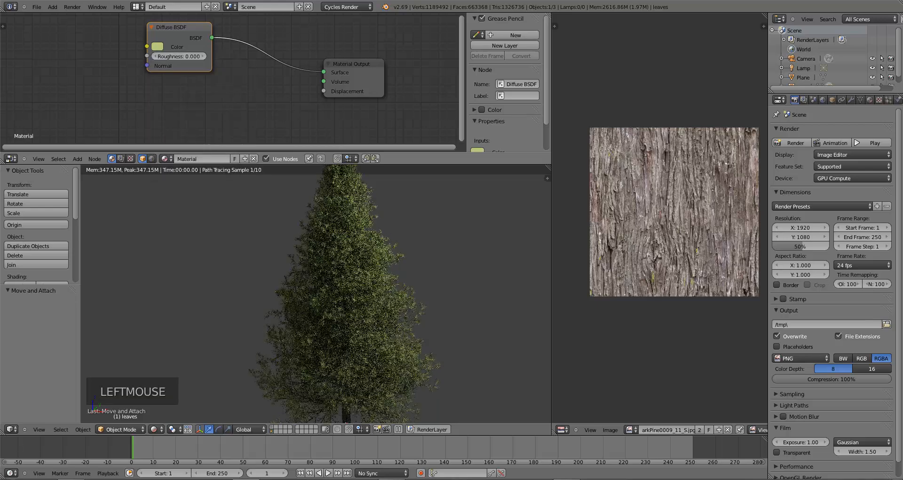
{"action": "left_click", "coordinate": [427, 348]}
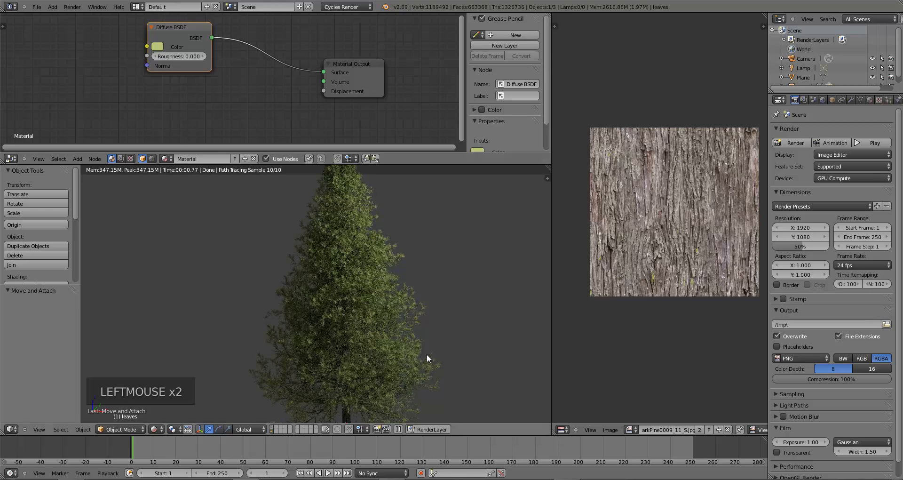
Step: Move the leaf material's Diffuse BSDF farther from the Material Output and deselect all nodes
{"action": "scroll", "coordinate": [413, 358], "scroll_direction": "down", "scroll_amount": 2}
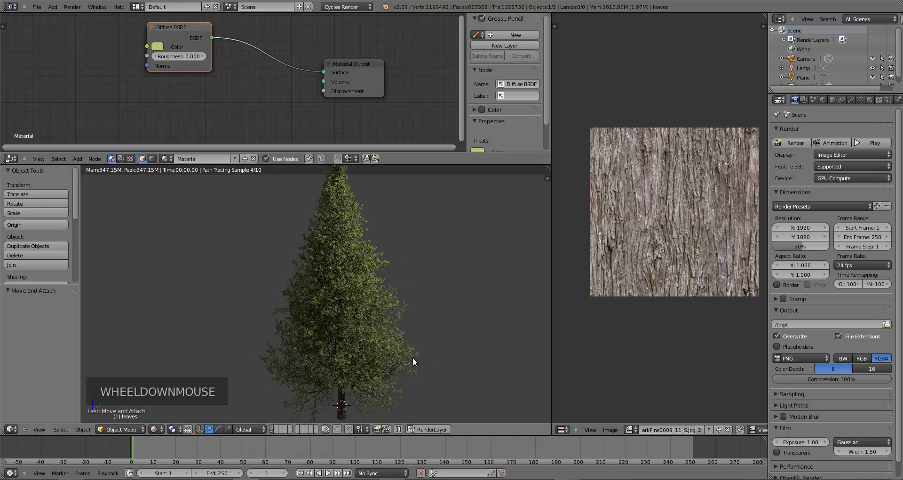
{"action": "scroll", "coordinate": [413, 357], "scroll_direction": "down", "scroll_amount": 1}
{"action": "scroll", "coordinate": [413, 358], "scroll_direction": "up", "scroll_amount": 1}
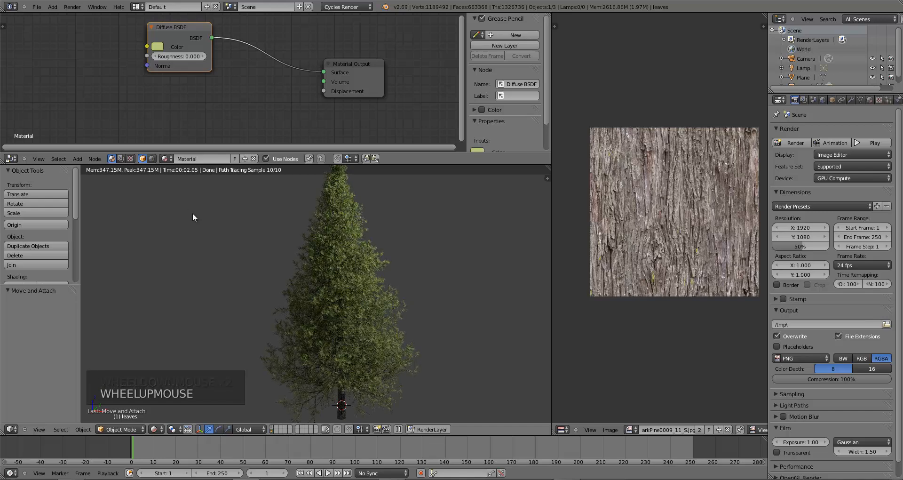
{"action": "left_click_drag", "start_coordinate": [196, 32], "coordinate": [137, 32]}
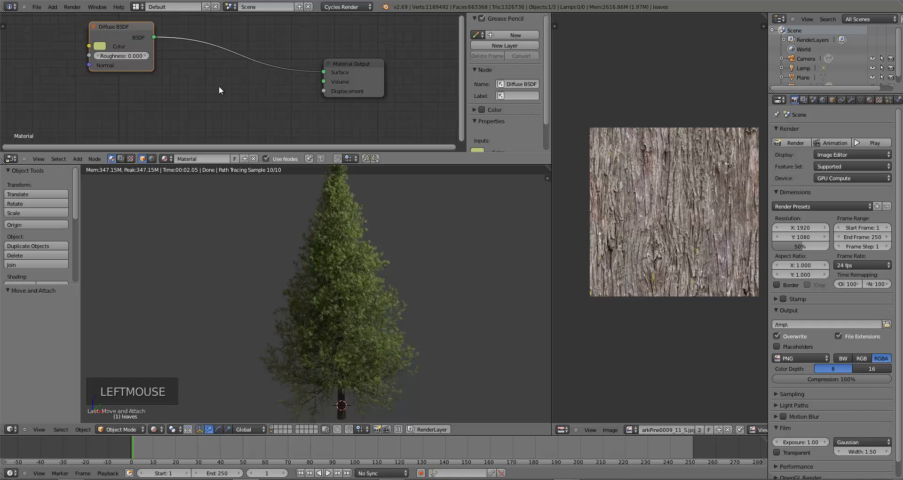
{"action": "key", "text": "a"}
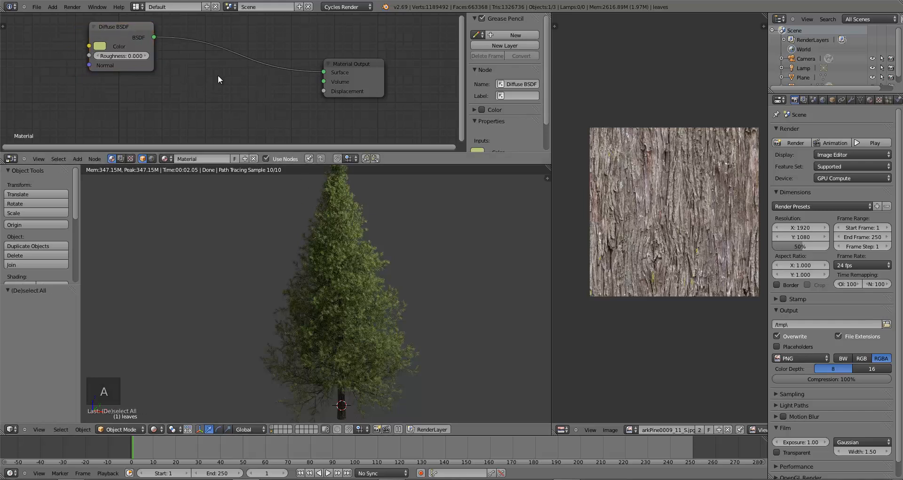
Step: Add a Translucent BSDF node below the leaves' Diffuse BSDF and give it the diffuse color by sampling it with the eyedropper
{"action": "key", "text": "shift+a"}
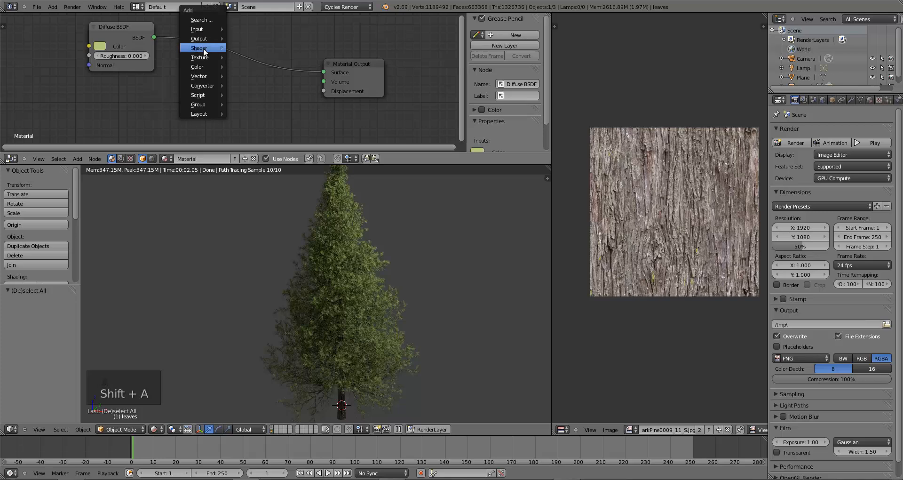
{"action": "mouse_move", "coordinate": [219, 47]}
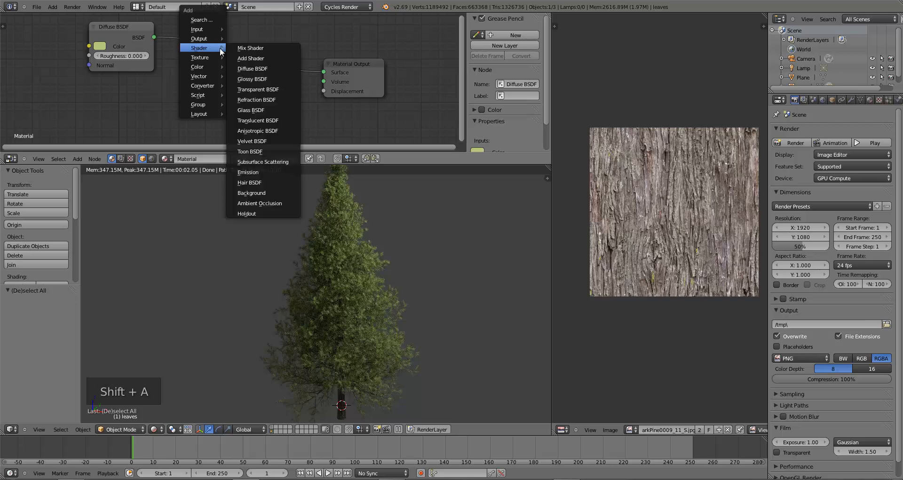
{"action": "left_click", "coordinate": [254, 121]}
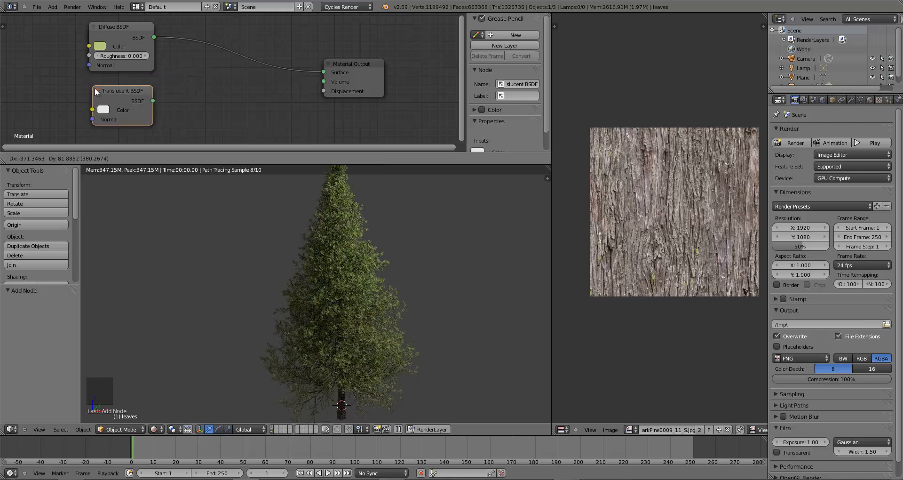
{"action": "left_click", "coordinate": [97, 90]}
{"action": "left_click", "coordinate": [105, 112]}
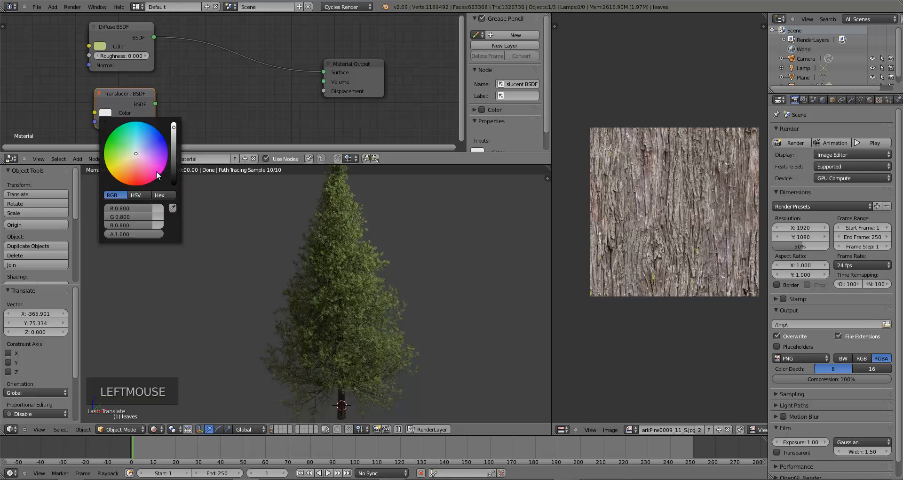
{"action": "left_click", "coordinate": [172, 207]}
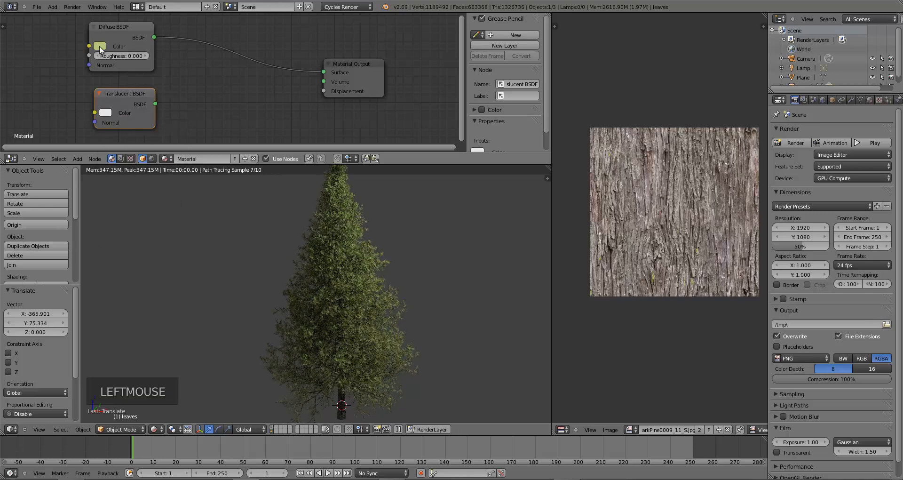
{"action": "left_click", "coordinate": [100, 47]}
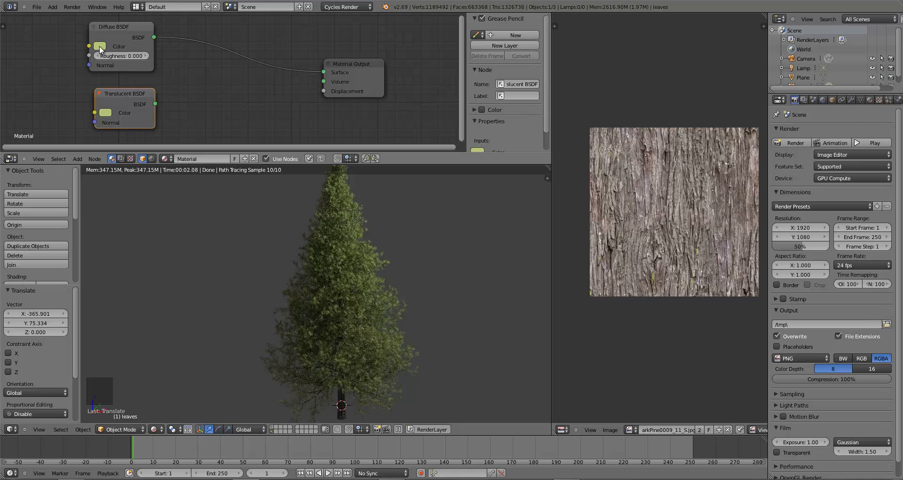
Step: Shift the Translucent BSDF color toward a more saturated yellow, about R 0.538, G 0.591, B 0.115
{"action": "left_click", "coordinate": [106, 114]}
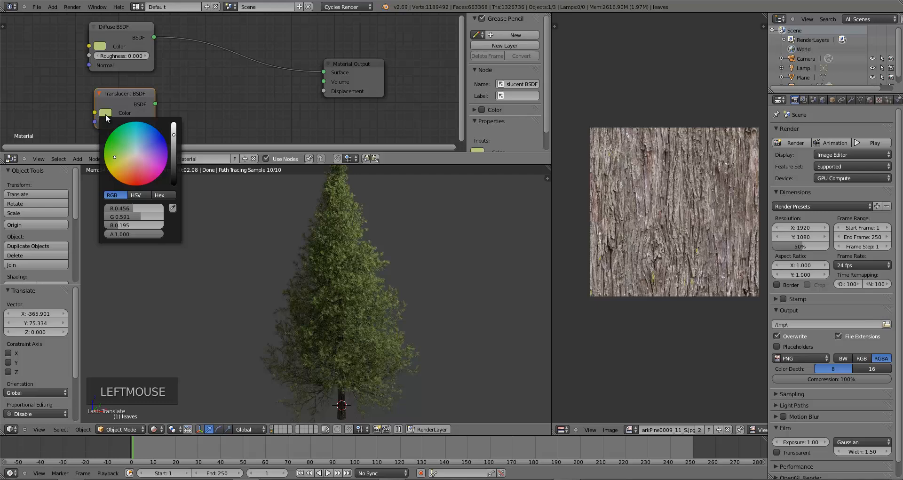
{"action": "left_click", "coordinate": [115, 161]}
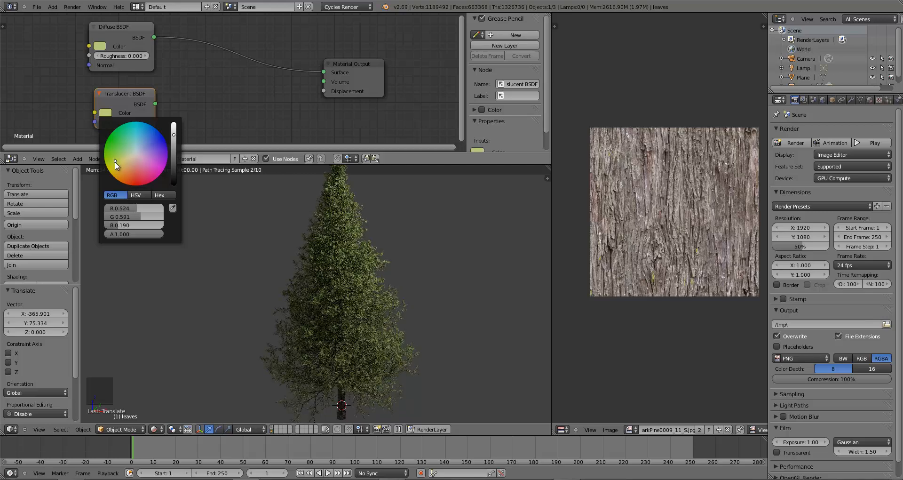
{"action": "left_click", "coordinate": [115, 164]}
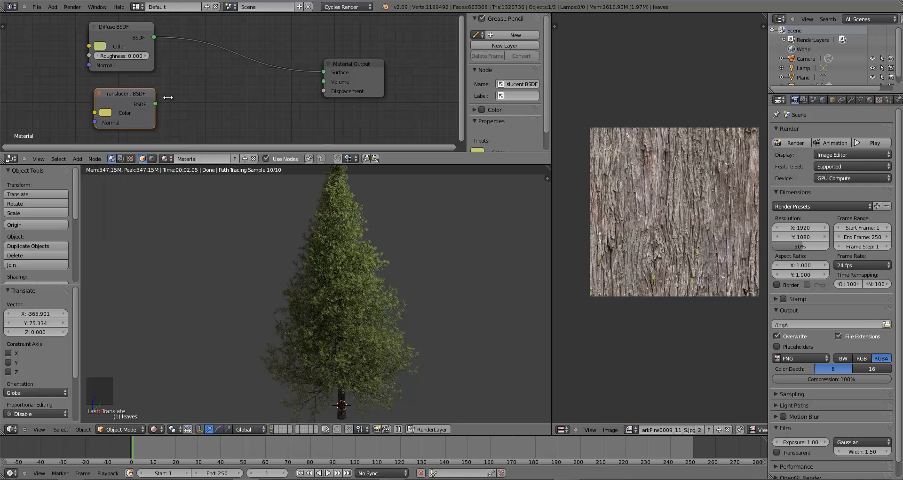
{"action": "left_click", "coordinate": [111, 113]}
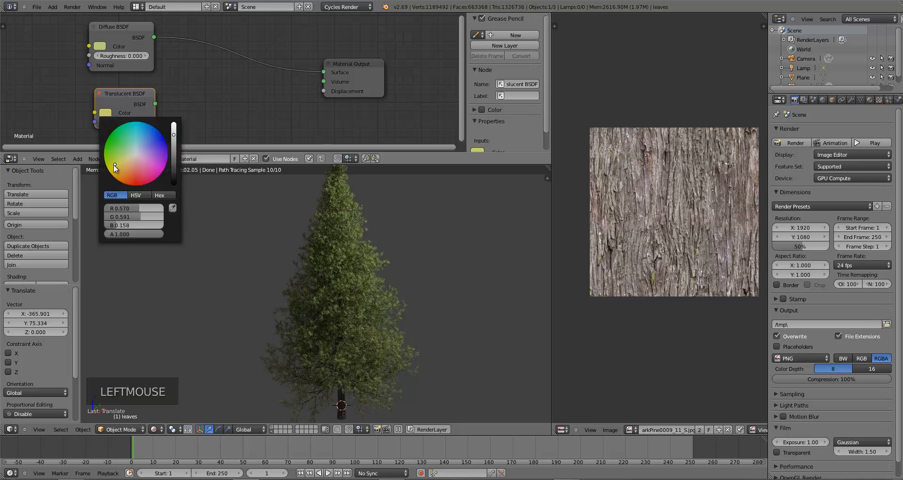
{"action": "left_click", "coordinate": [114, 165]}
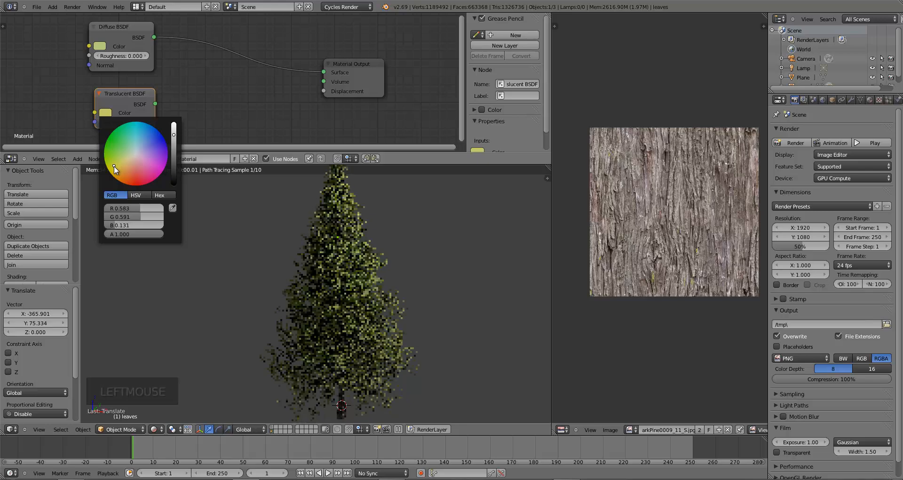
{"action": "left_click", "coordinate": [112, 163]}
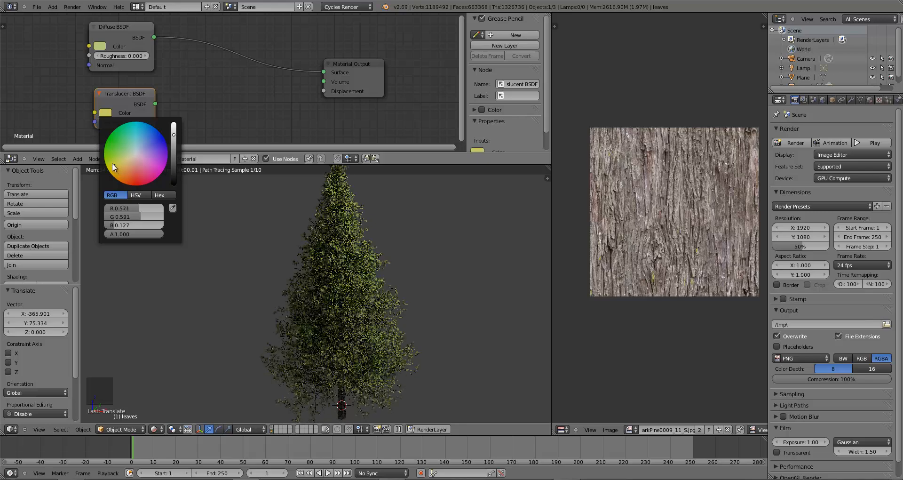
Step: Shift the leaves' Diffuse BSDF color to a slightly greener, darker tone of about R 0.402, G 0.556, B 0.201
{"action": "left_click", "coordinate": [120, 61]}
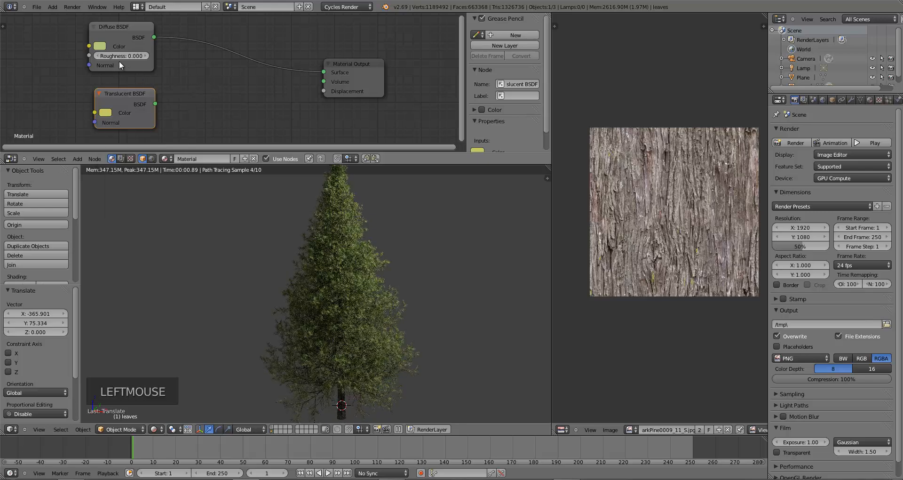
{"action": "left_click", "coordinate": [96, 47]}
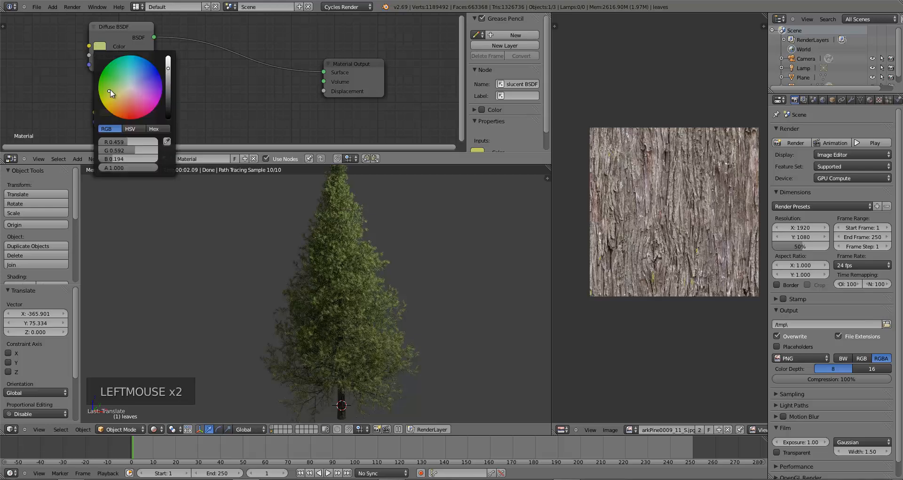
{"action": "left_click_drag", "start_coordinate": [110, 92], "coordinate": [110, 90]}
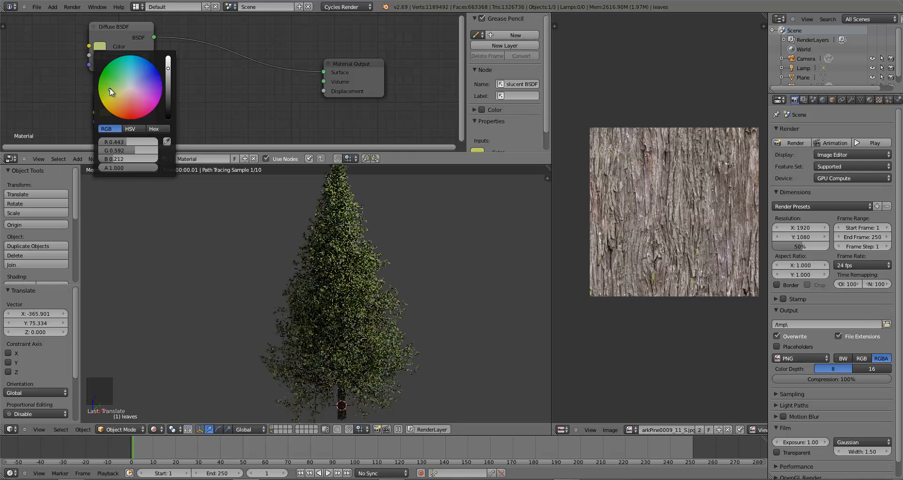
{"action": "left_click", "coordinate": [168, 69]}
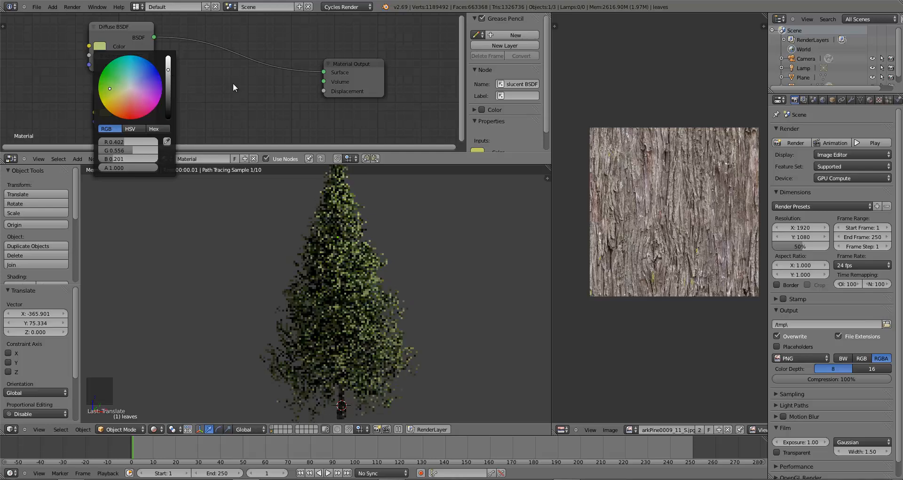
Step: Nudge the brightness of the Translucent BSDF color to about R 0.539, G 0.592, B 0.115
{"action": "left_click", "coordinate": [105, 112]}
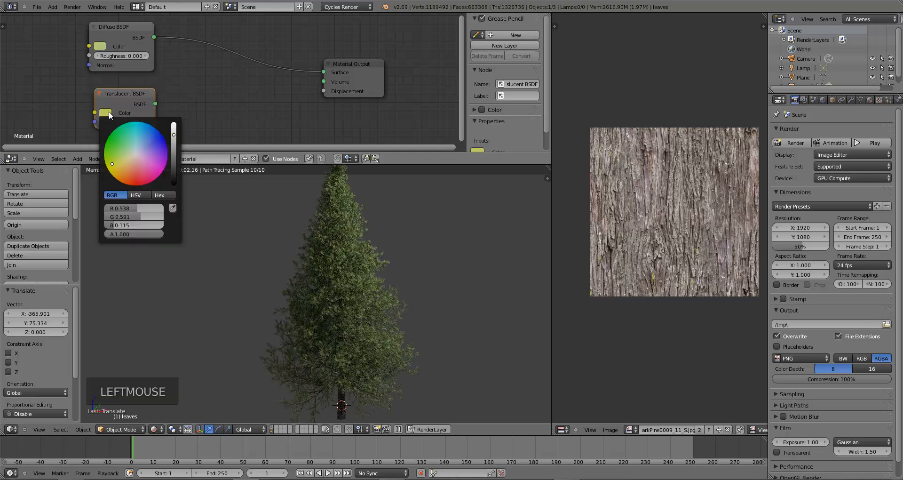
{"action": "left_click", "coordinate": [174, 134]}
{"action": "left_click_drag", "start_coordinate": [174, 133], "coordinate": [175, 132]}
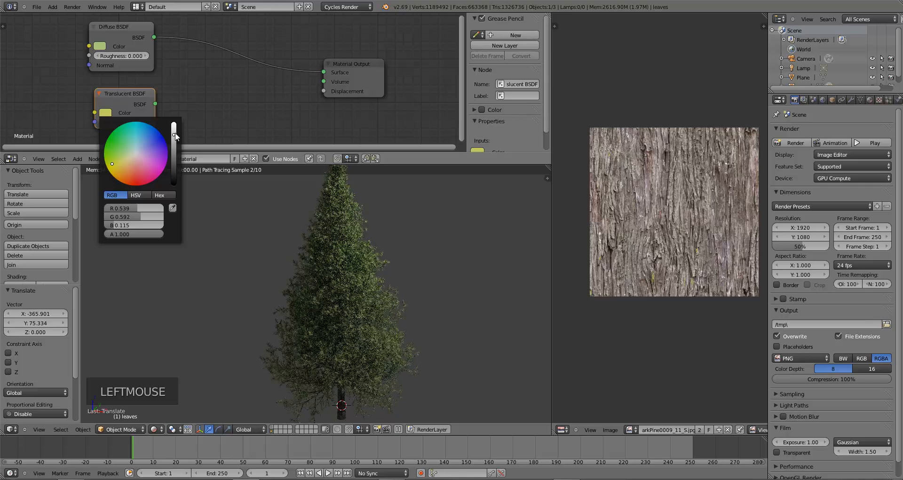
{"action": "left_click", "coordinate": [264, 117]}
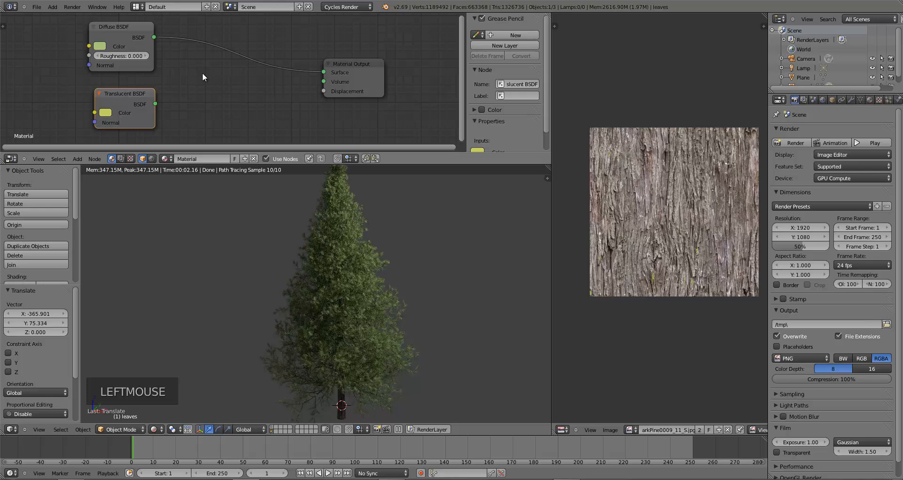
Step: Insert a Mix Shader between the Diffuse BSDF and the Material Output and connect the Translucent BSDF to its second shader input
{"action": "key", "text": "shift+a"}
{"action": "mouse_move", "coordinate": [205, 73]}
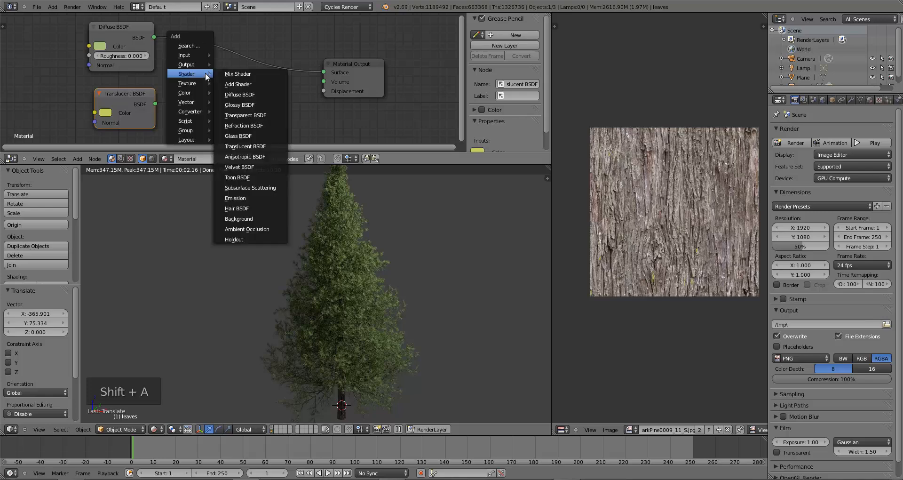
{"action": "left_click", "coordinate": [240, 74]}
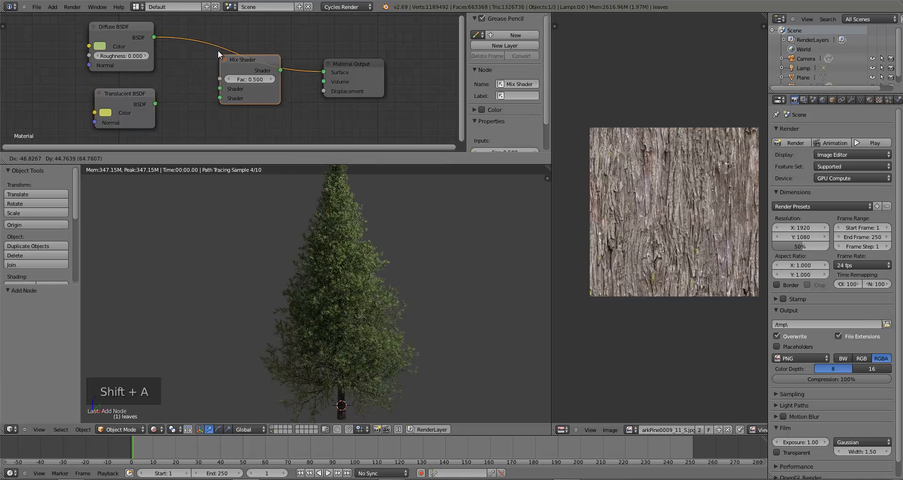
{"action": "left_click", "coordinate": [218, 55]}
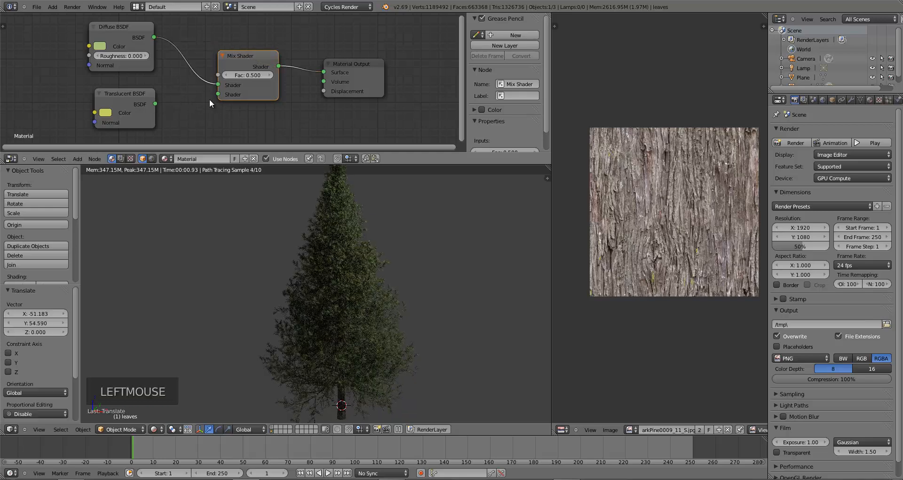
{"action": "left_click_drag", "start_coordinate": [155, 104], "coordinate": [218, 94]}
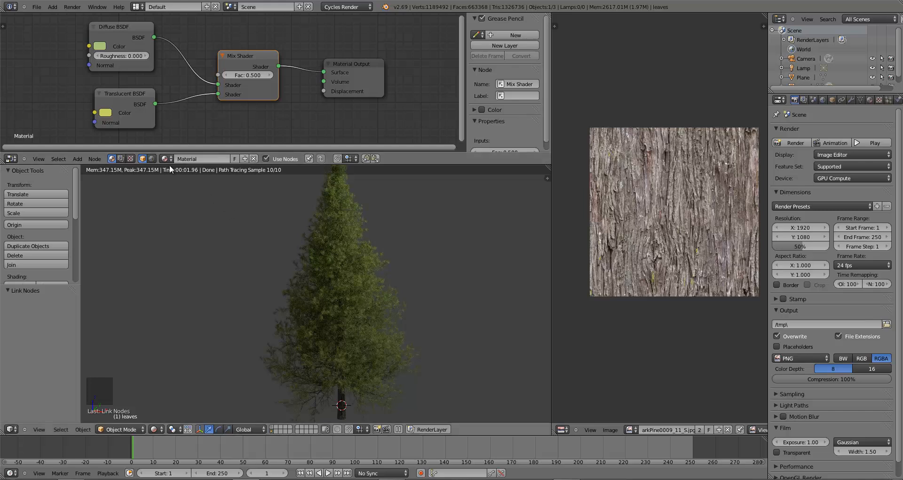
Step: Brighten the Translucent BSDF color to about R 0.706, G 0.776, B 0.149
{"action": "left_click", "coordinate": [104, 112]}
{"action": "left_click_drag", "start_coordinate": [169, 131], "coordinate": [170, 127]}
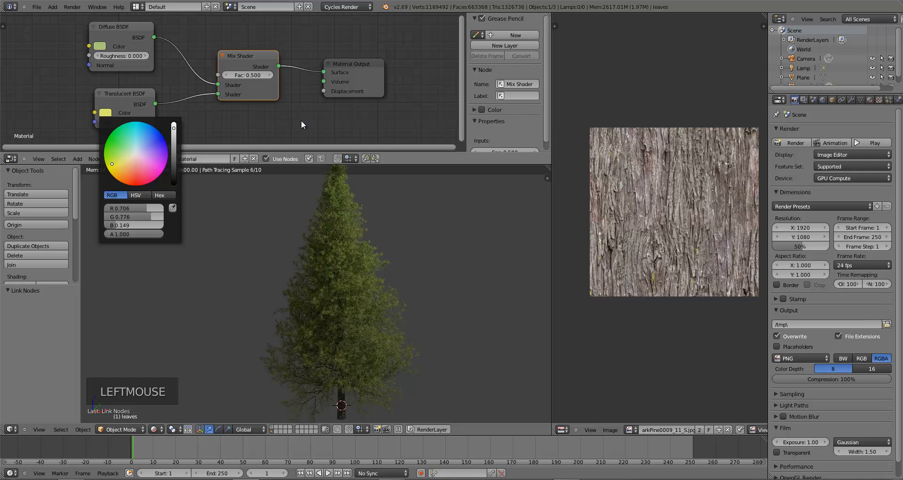
{"action": "left_click", "coordinate": [286, 121]}
Step: Set the Mix Shader's factor to 0.25 and inspect the rendered leaves on the lit and shaded sides of the tree
{"action": "left_click", "coordinate": [246, 74]}
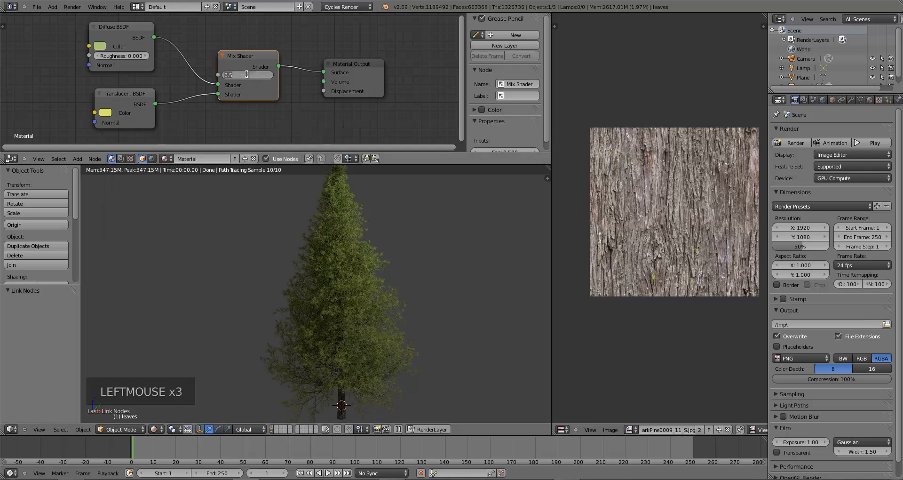
{"action": "key", "text": "Return"}
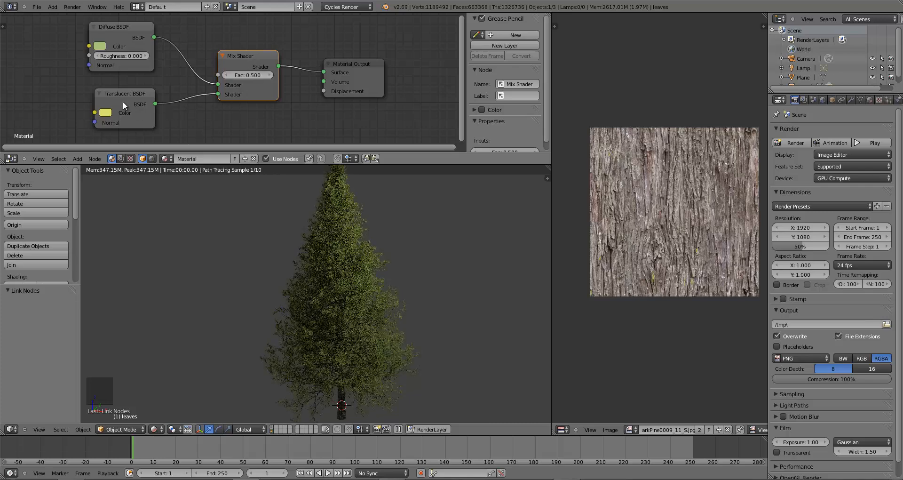
{"action": "left_click", "coordinate": [137, 114]}
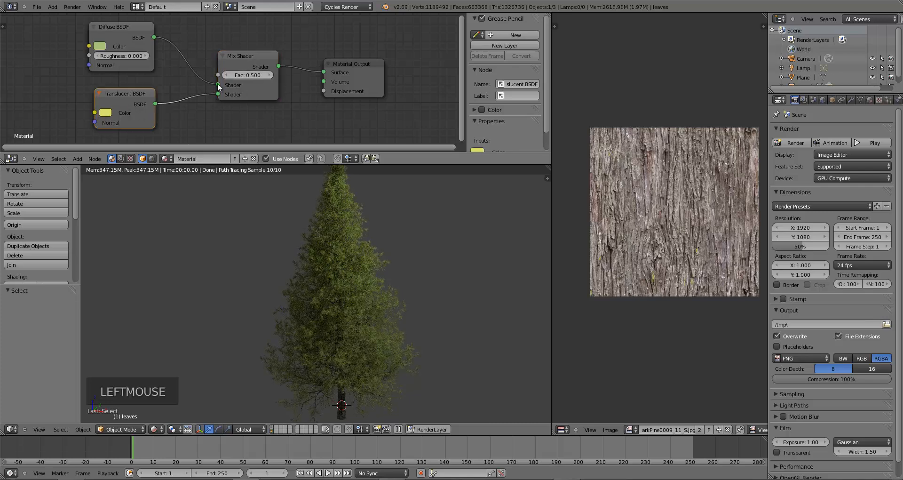
{"action": "left_click", "coordinate": [111, 33]}
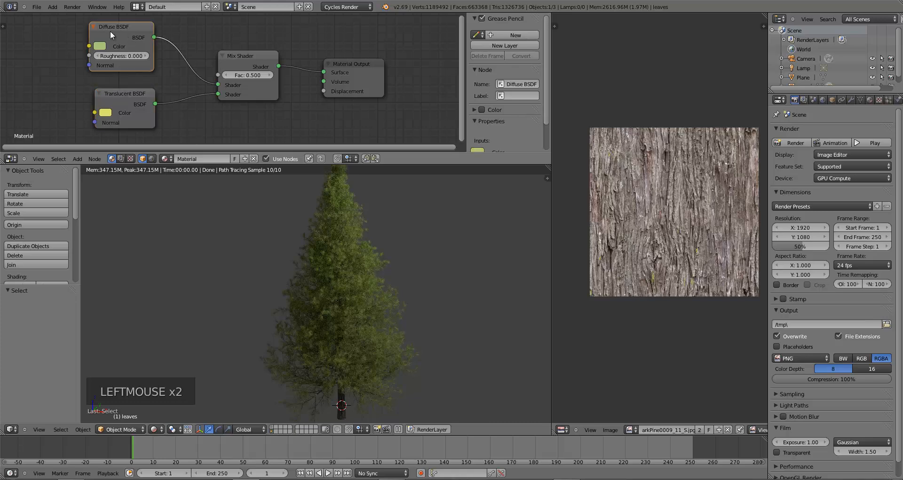
{"action": "left_click", "coordinate": [250, 75]}
{"action": "key", "text": "BackSpace"}
{"action": "type", "text": ".25"}
{"action": "key", "text": "Return"}
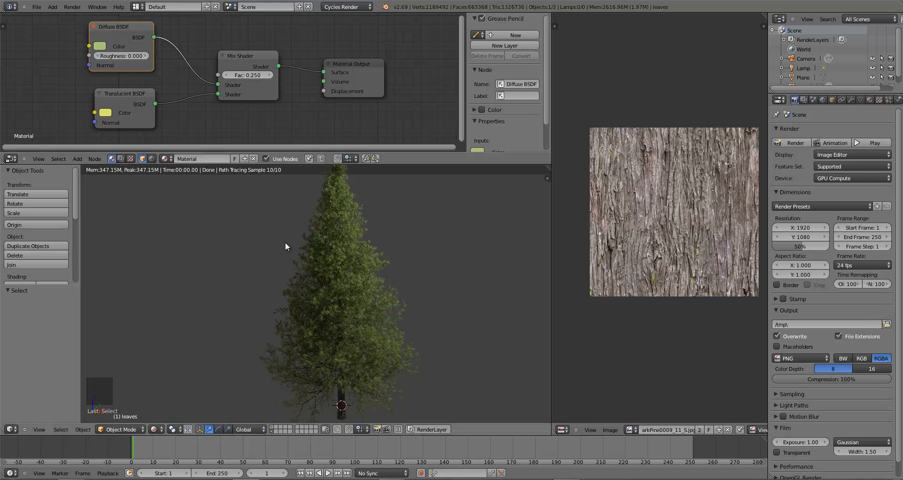
{"action": "middle_click_drag", "start_coordinate": [245, 324], "coordinate": [380, 325]}
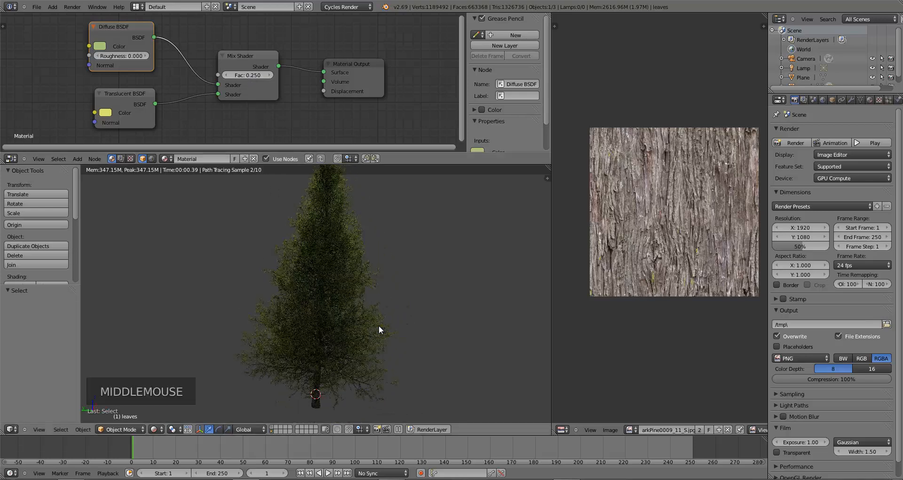
{"action": "middle_click_drag", "start_coordinate": [335, 369], "coordinate": [334, 362]}
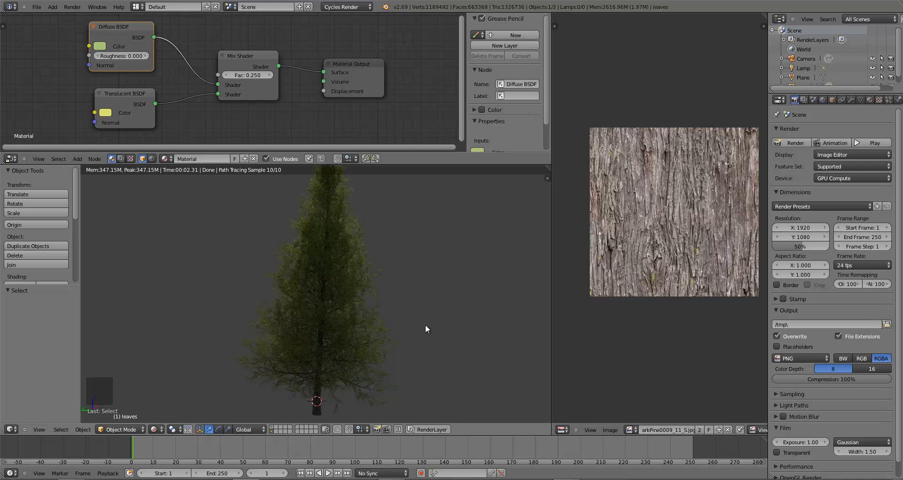
{"action": "middle_click_drag", "start_coordinate": [426, 325], "coordinate": [320, 339]}
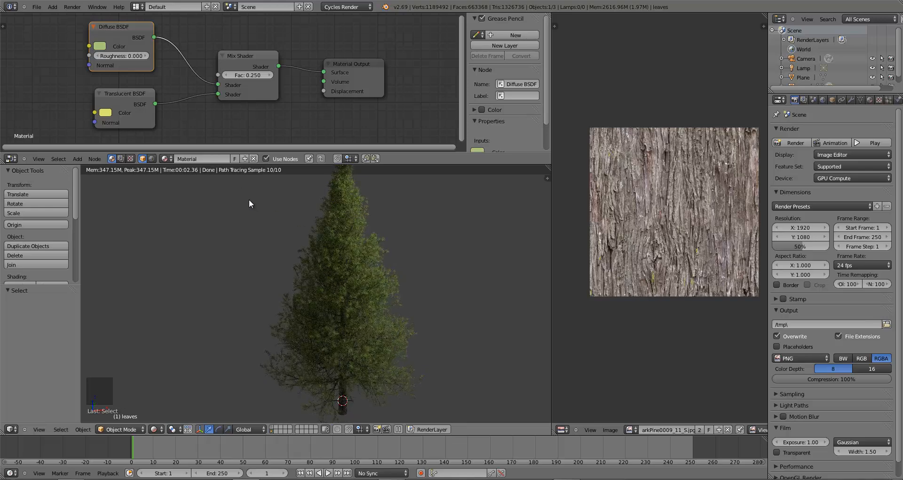
Step: Move the Diffuse BSDF, Translucent BSDF and Mix Shader away from the Material Output to open a wide gap before it
{"action": "left_click_drag", "start_coordinate": [130, 104], "coordinate": [108, 105]}
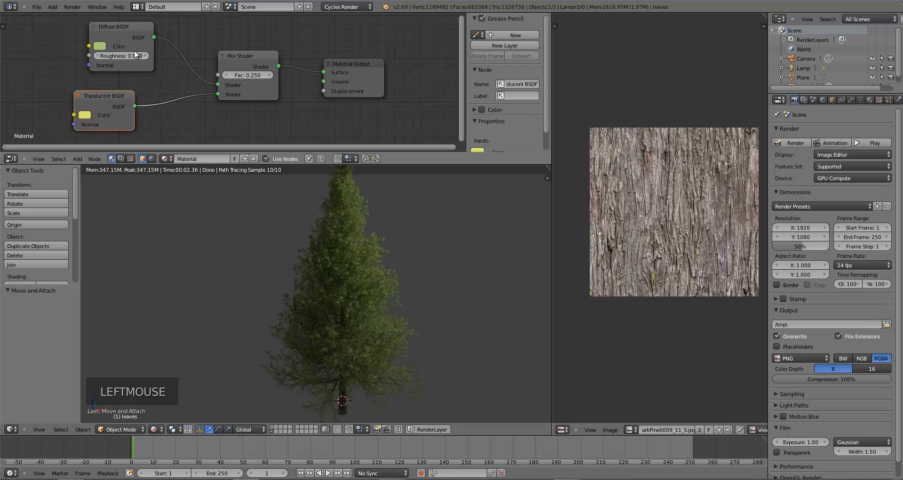
{"action": "left_click_drag", "start_coordinate": [120, 33], "coordinate": [57, 31]}
{"action": "left_click_drag", "start_coordinate": [88, 90], "coordinate": [46, 87]}
{"action": "left_click_drag", "start_coordinate": [241, 67], "coordinate": [153, 50]}
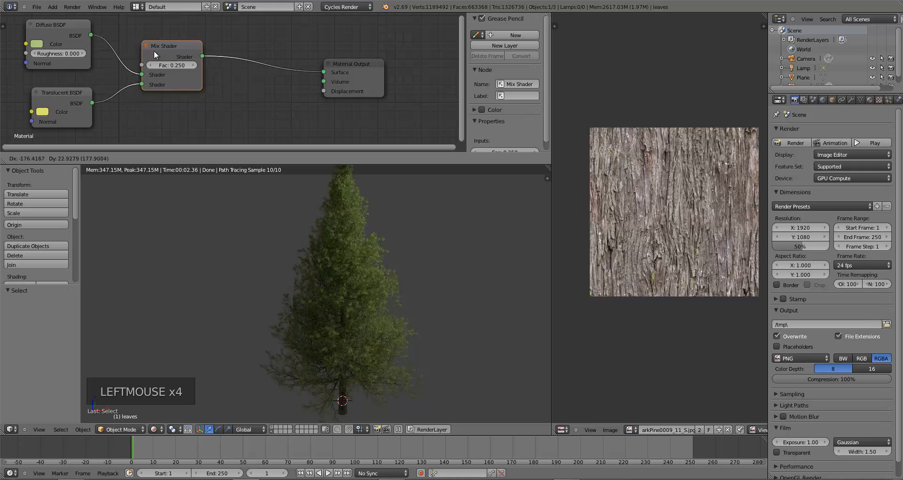
{"action": "left_click_drag", "start_coordinate": [340, 71], "coordinate": [410, 68]}
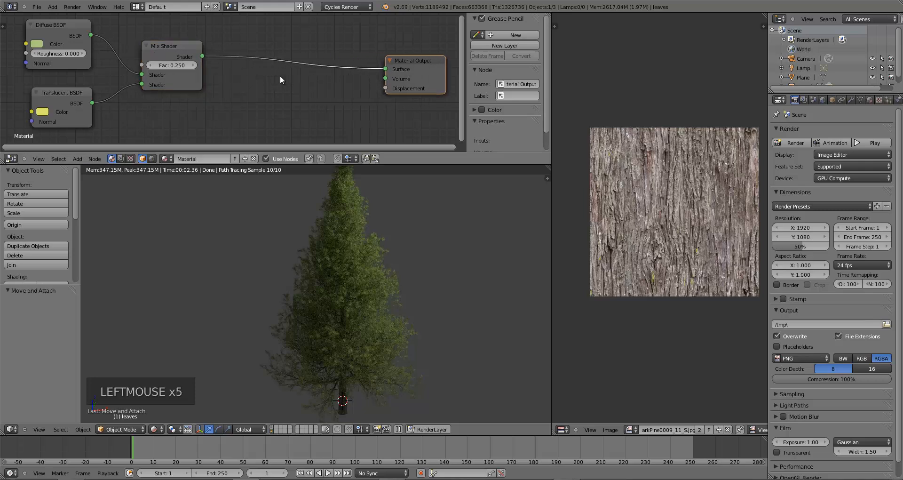
Step: Shift the Mix Shader away from the Material Output and add a Glossy BSDF below the link between them
{"action": "left_click_drag", "start_coordinate": [181, 55], "coordinate": [165, 53]}
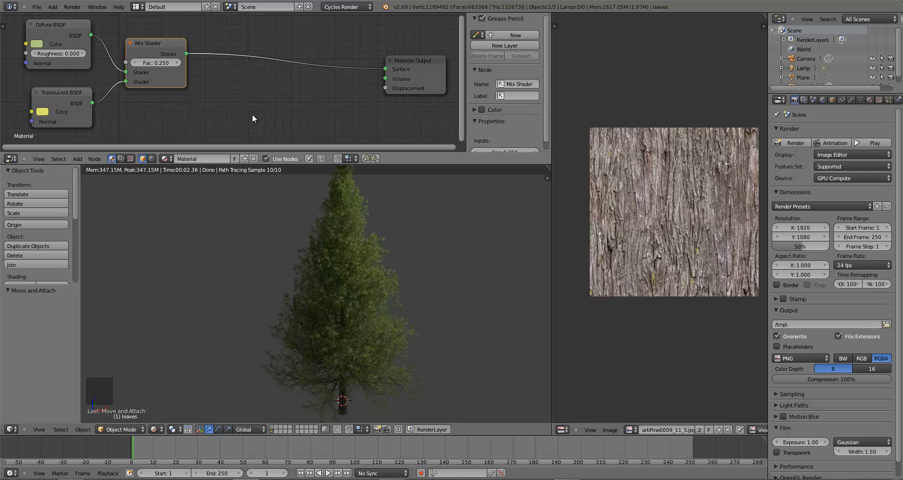
{"action": "key", "text": "a"}
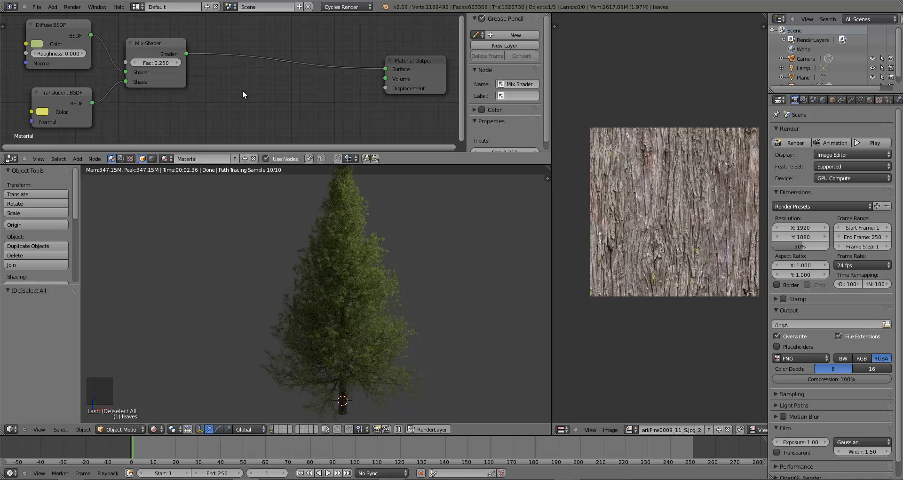
{"action": "key", "text": "shift+a"}
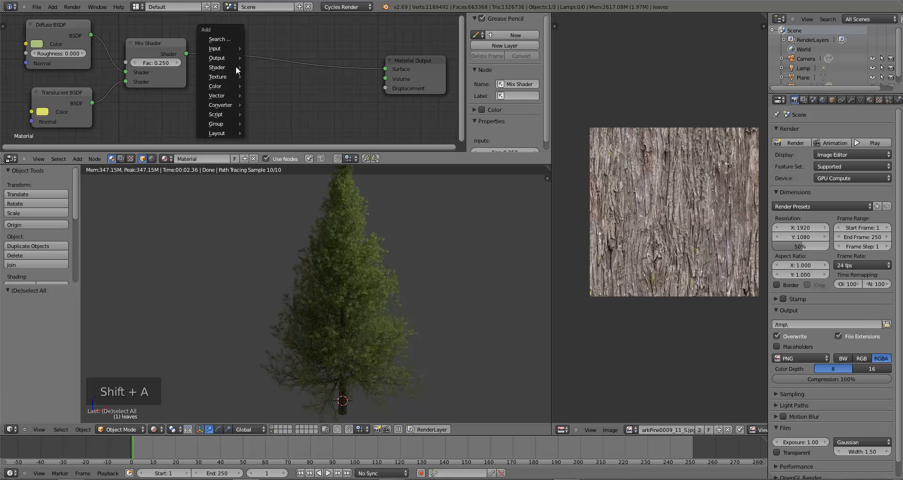
{"action": "mouse_move", "coordinate": [237, 66]}
{"action": "left_click", "coordinate": [273, 98]}
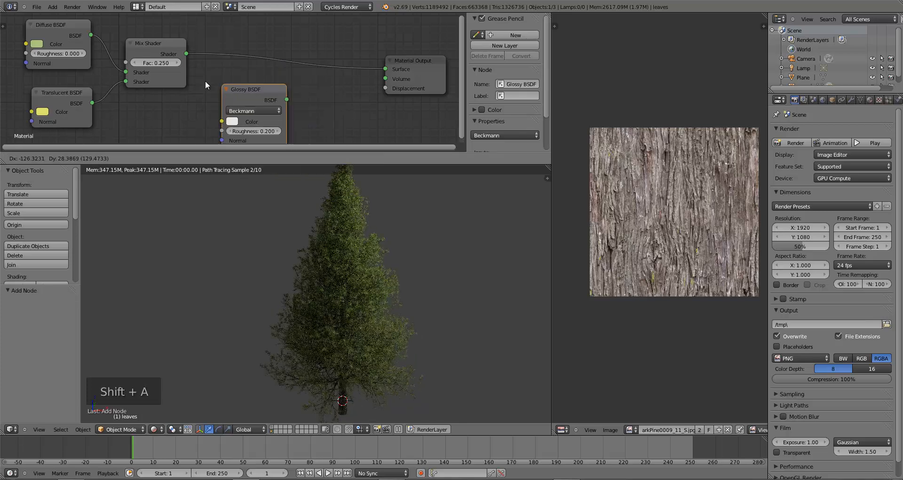
{"action": "left_click", "coordinate": [205, 81]}
Step: Duplicate the Mix Shader onto the link before the Material Output and connect the Glossy BSDF to its second shader input
{"action": "left_click", "coordinate": [156, 41]}
{"action": "left_click", "coordinate": [155, 49]}
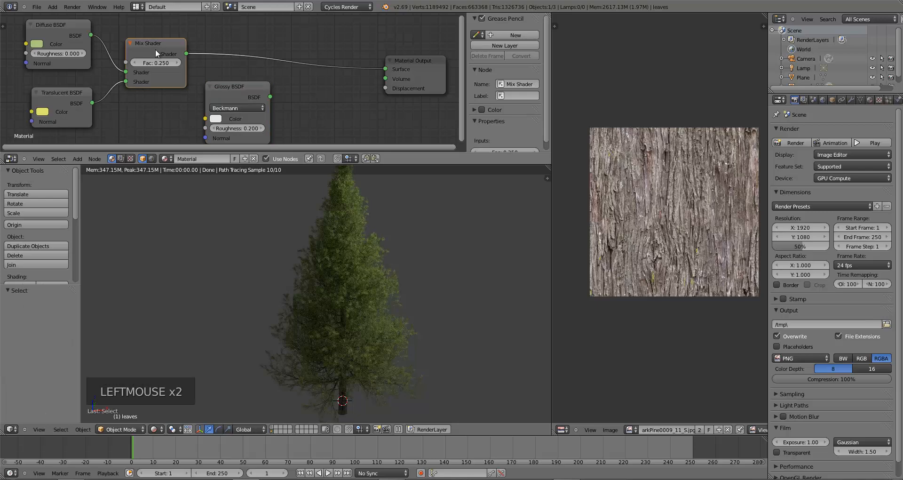
{"action": "key", "text": "shift+d"}
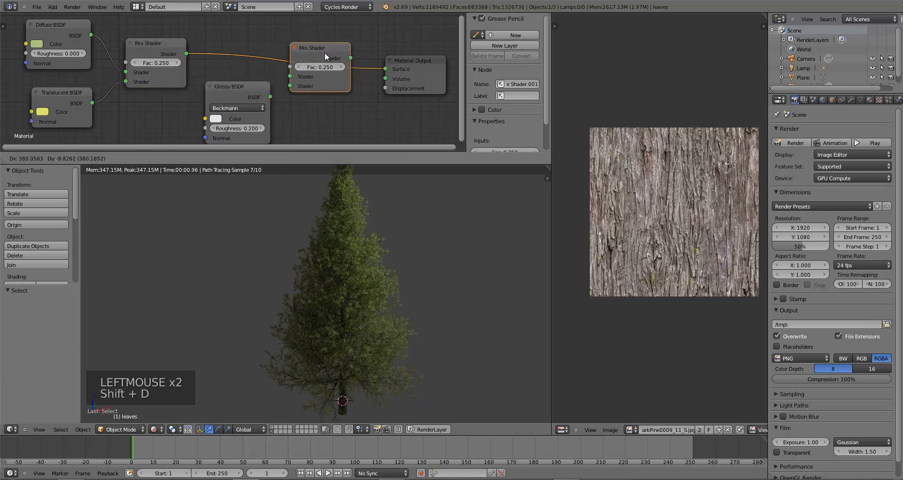
{"action": "left_click", "coordinate": [355, 51]}
{"action": "left_click_drag", "start_coordinate": [270, 97], "coordinate": [295, 85]}
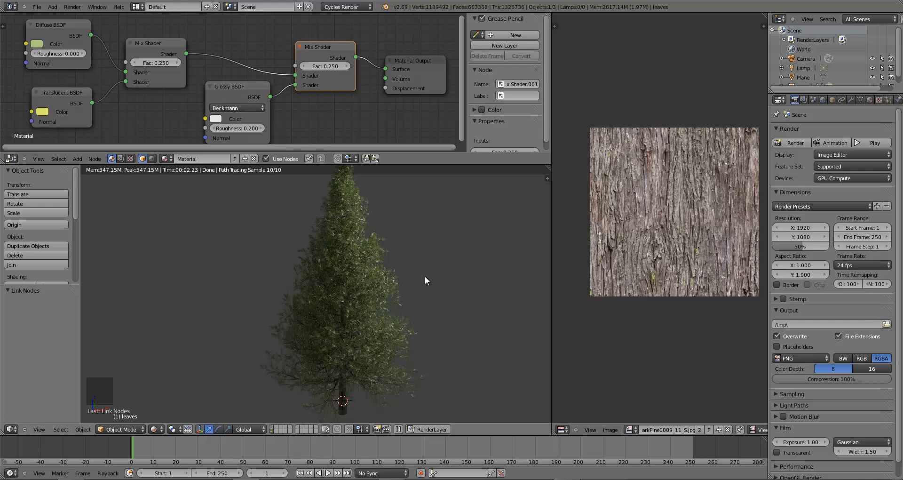
Step: Brighten the Glossy BSDF color to pure white
{"action": "left_click", "coordinate": [215, 120]}
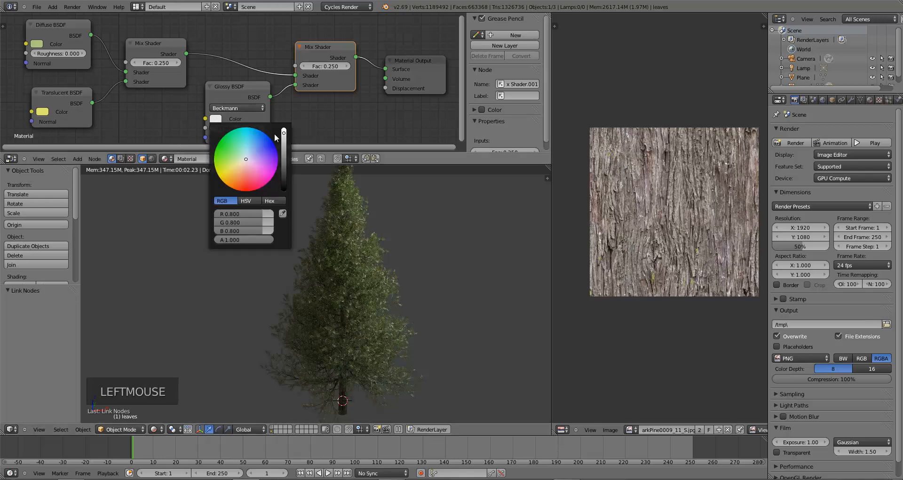
{"action": "left_click_drag", "start_coordinate": [283, 134], "coordinate": [287, 117]}
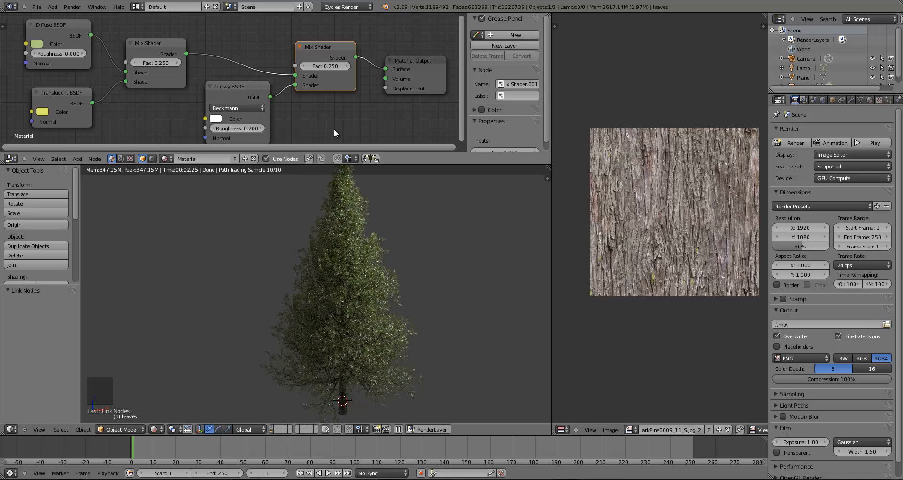
Step: Try roughness values of 0.25 and 0.35 on the Glossy BSDF
{"action": "left_click", "coordinate": [252, 128]}
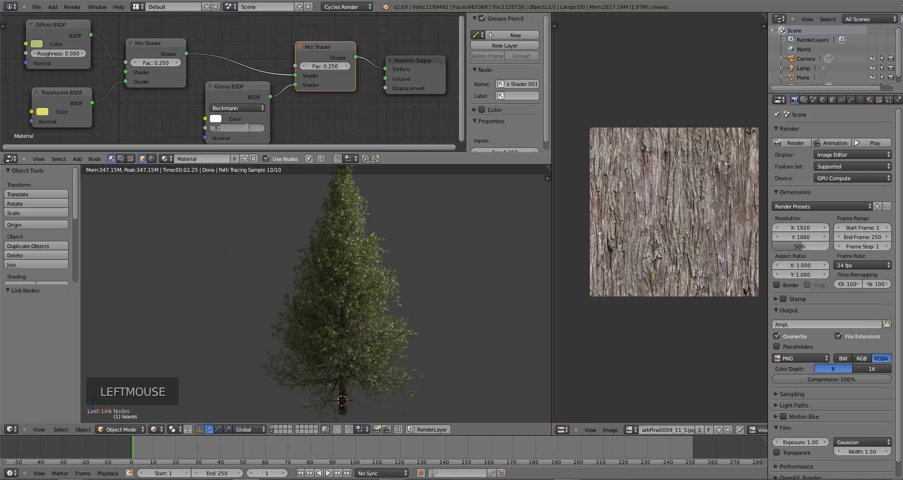
{"action": "type", "text": "0.25"}
{"action": "key", "text": "Return"}
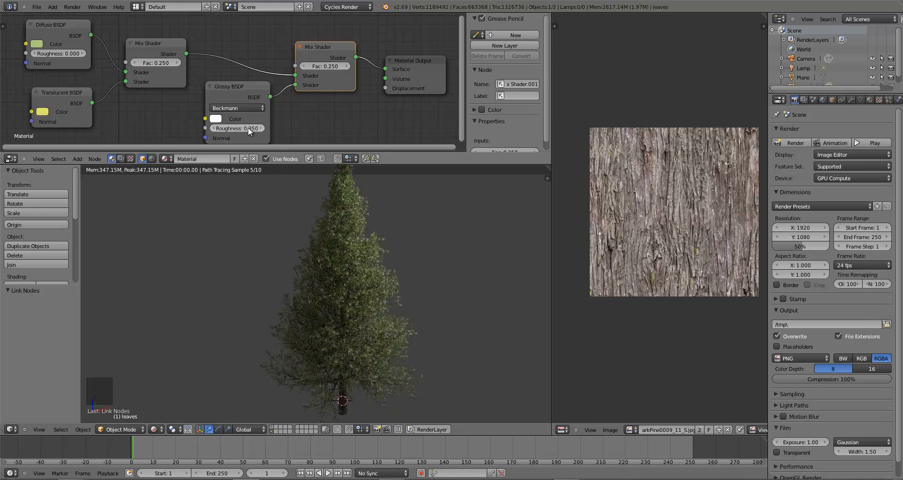
{"action": "left_click", "coordinate": [248, 128]}
{"action": "type", "text": "0.35"}
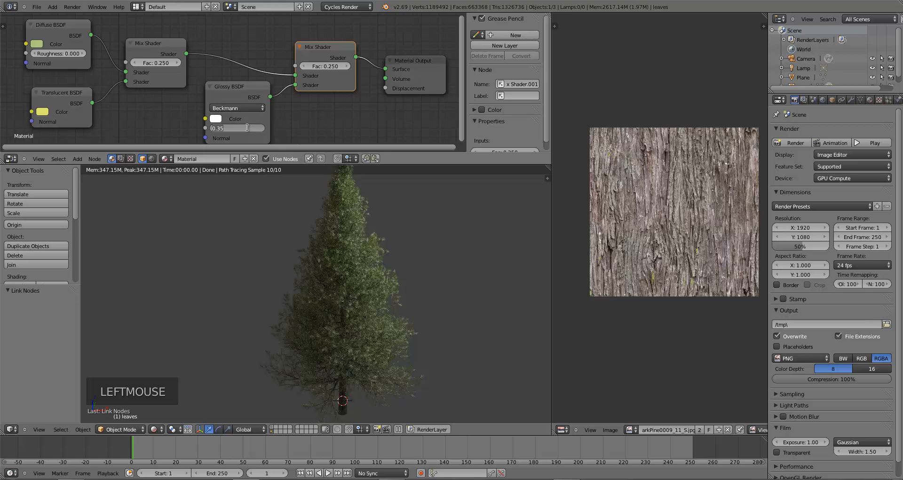
{"action": "key", "text": "Return"}
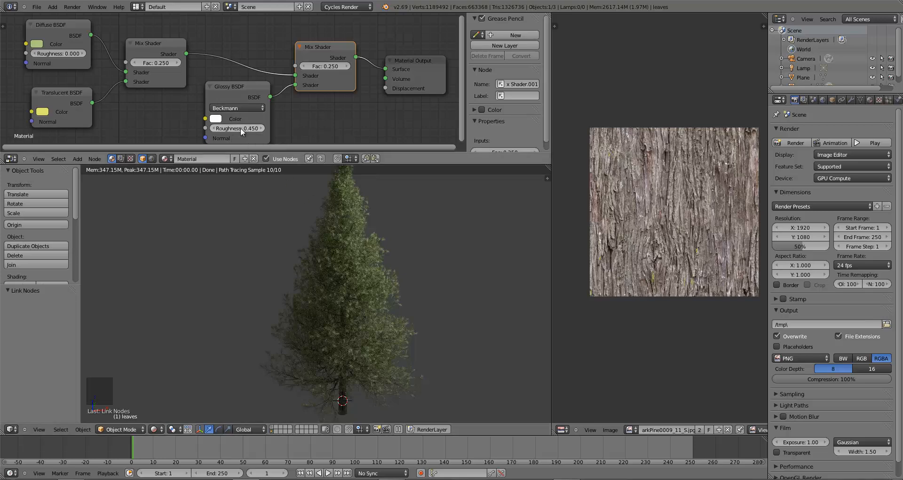
Step: Set the Glossy BSDF's roughness to 0.375
{"action": "left_click", "coordinate": [240, 128]}
{"action": "key", "text": "BackSpace"}
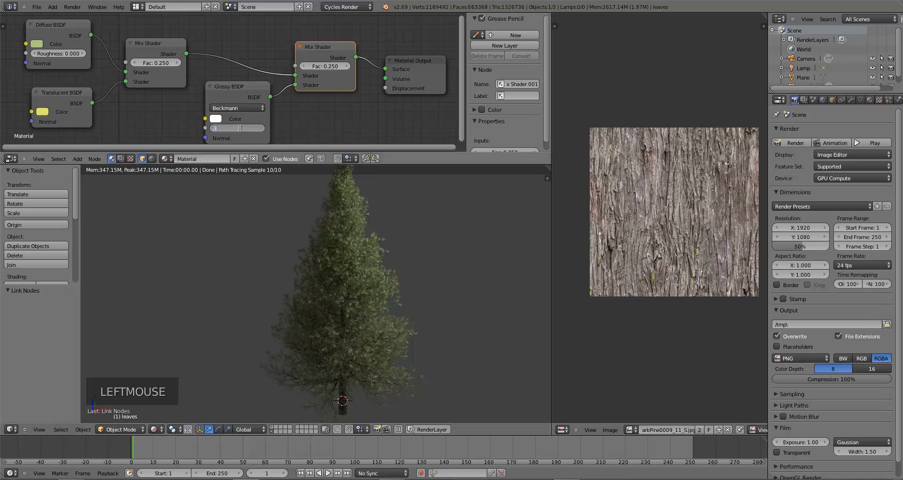
{"action": "type", "text": ".375"}
{"action": "key", "text": "Return"}
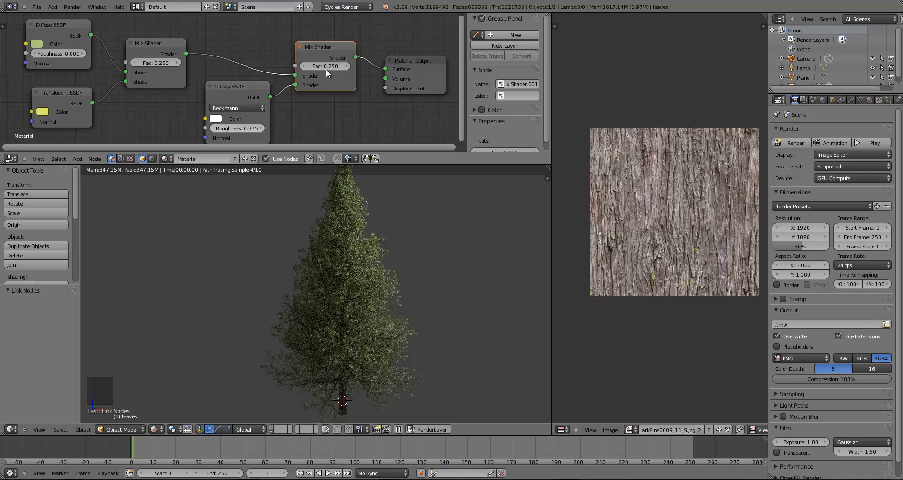
Step: Set the factor of the Mix Shader that blends in the Glossy BSDF to 0.05 and inspect the rendered leaves up close
{"action": "left_click", "coordinate": [324, 65]}
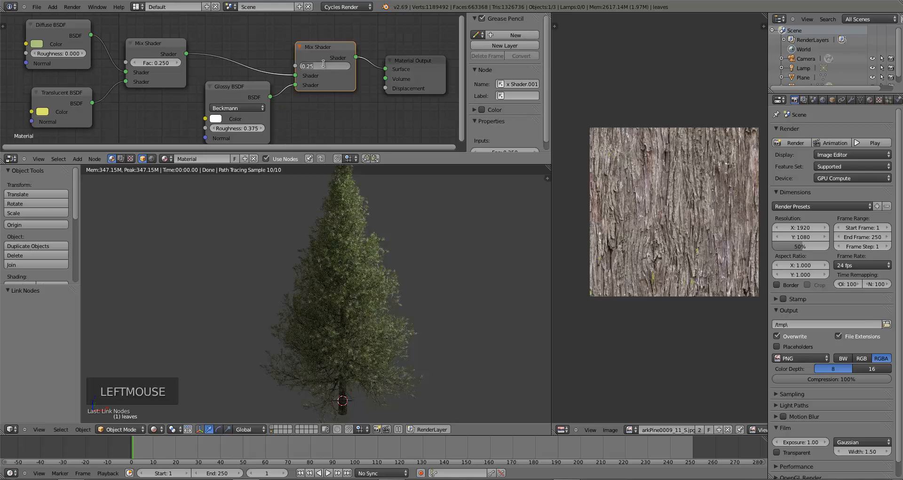
{"action": "key", "text": "BackSpace"}
{"action": "type", "text": "0.05"}
{"action": "key", "text": "Return"}
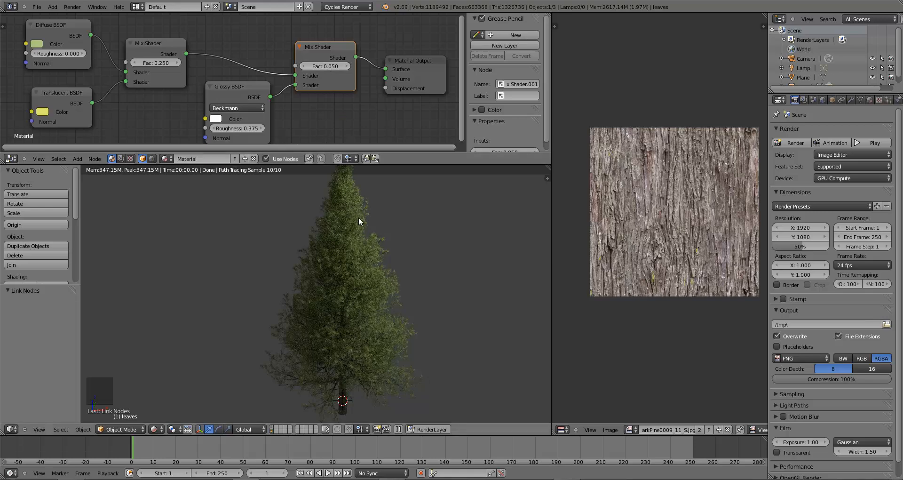
{"action": "scroll", "coordinate": [402, 275], "scroll_direction": "up", "scroll_amount": 3}
{"action": "scroll", "coordinate": [433, 292], "scroll_direction": "up", "scroll_amount": 2}
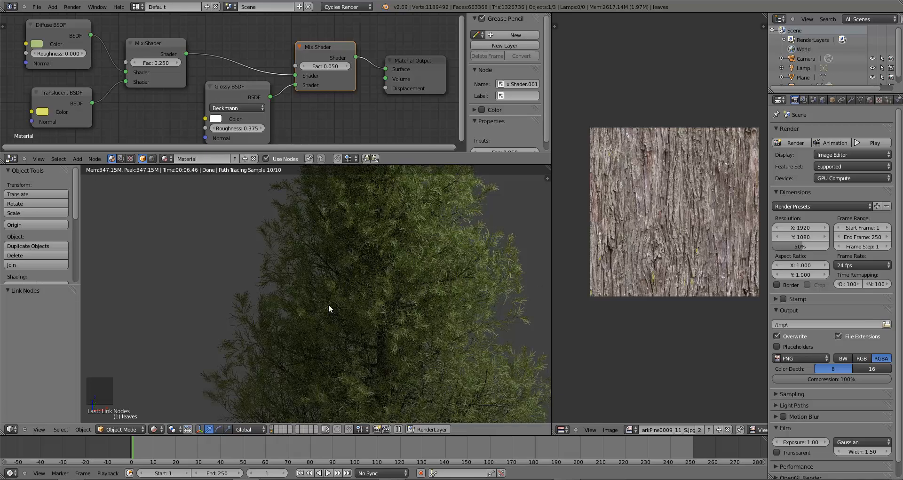
{"action": "scroll", "coordinate": [348, 335], "scroll_direction": "down", "scroll_amount": 4}
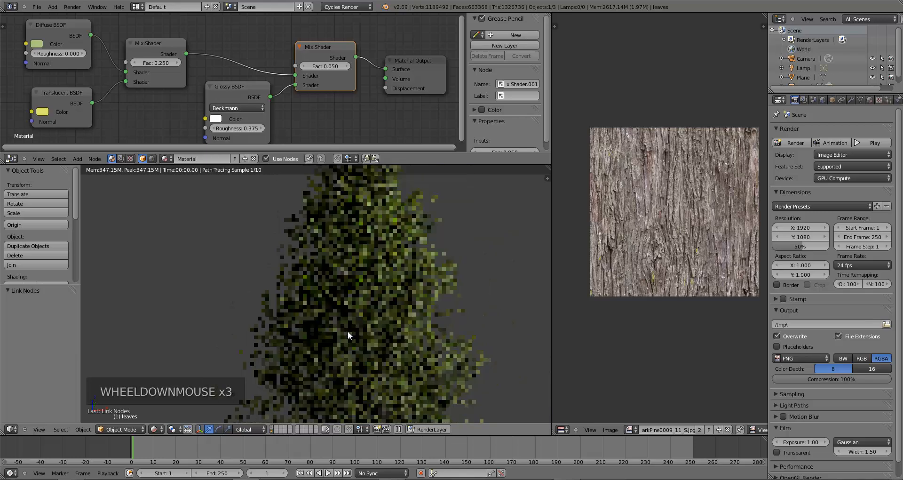
{"action": "scroll", "coordinate": [353, 341], "scroll_direction": "down", "scroll_amount": 1}
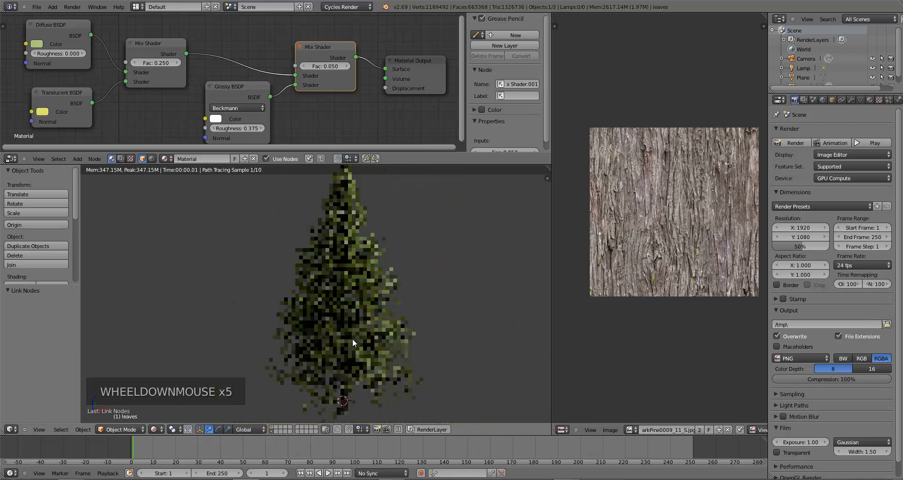
{"action": "scroll", "coordinate": [353, 339], "scroll_direction": "down", "scroll_amount": 1}
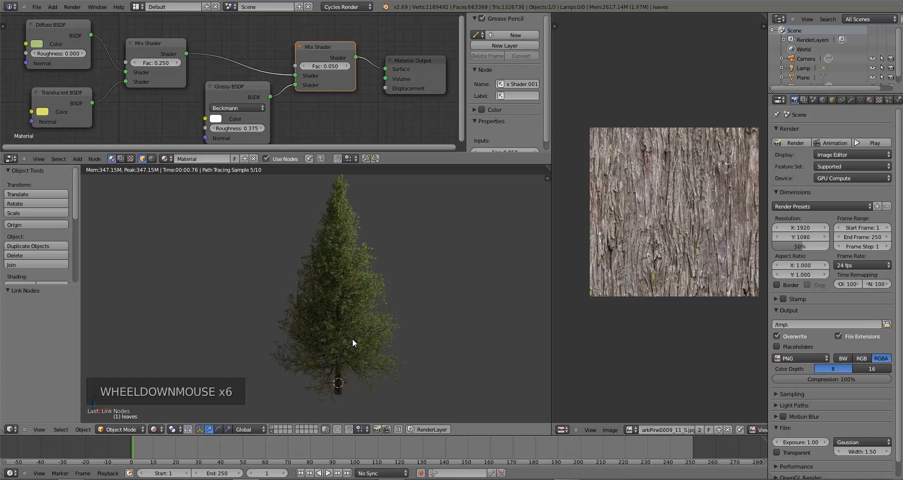